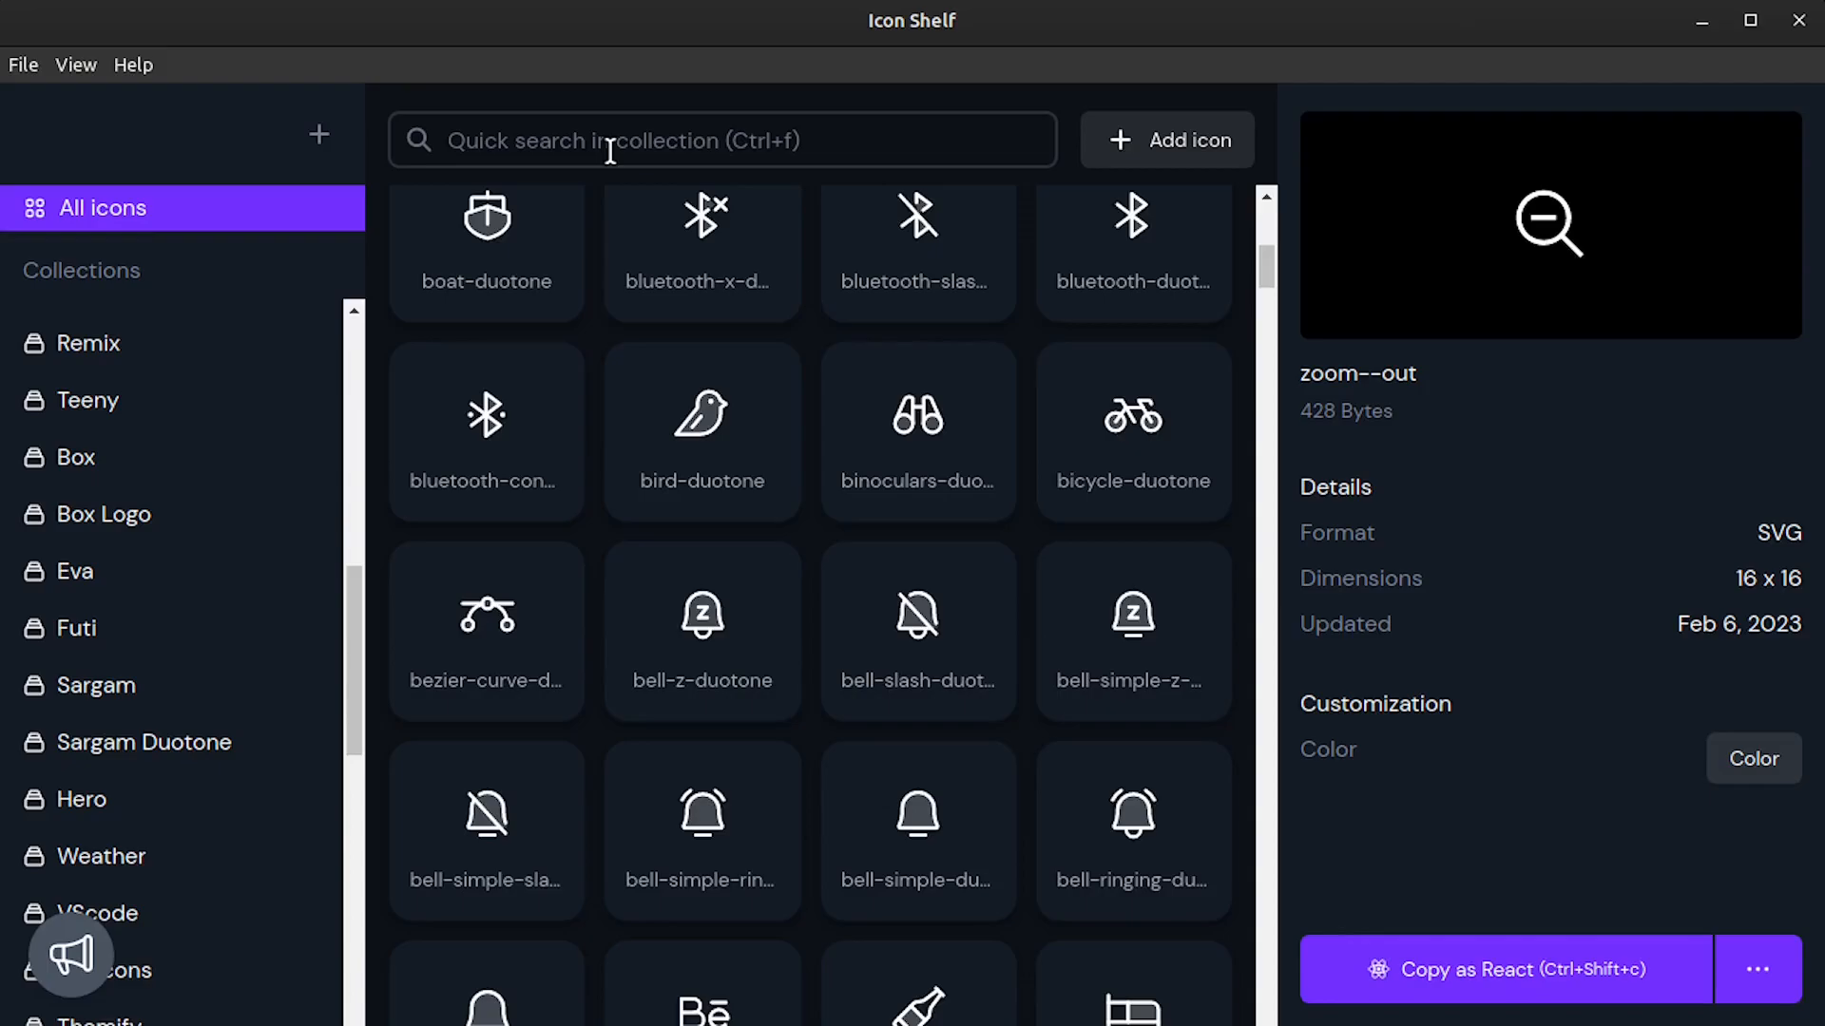
Step: Browse the icon collections, viewing Teeny, Eva and Font Awesome Logos
click(107, 400)
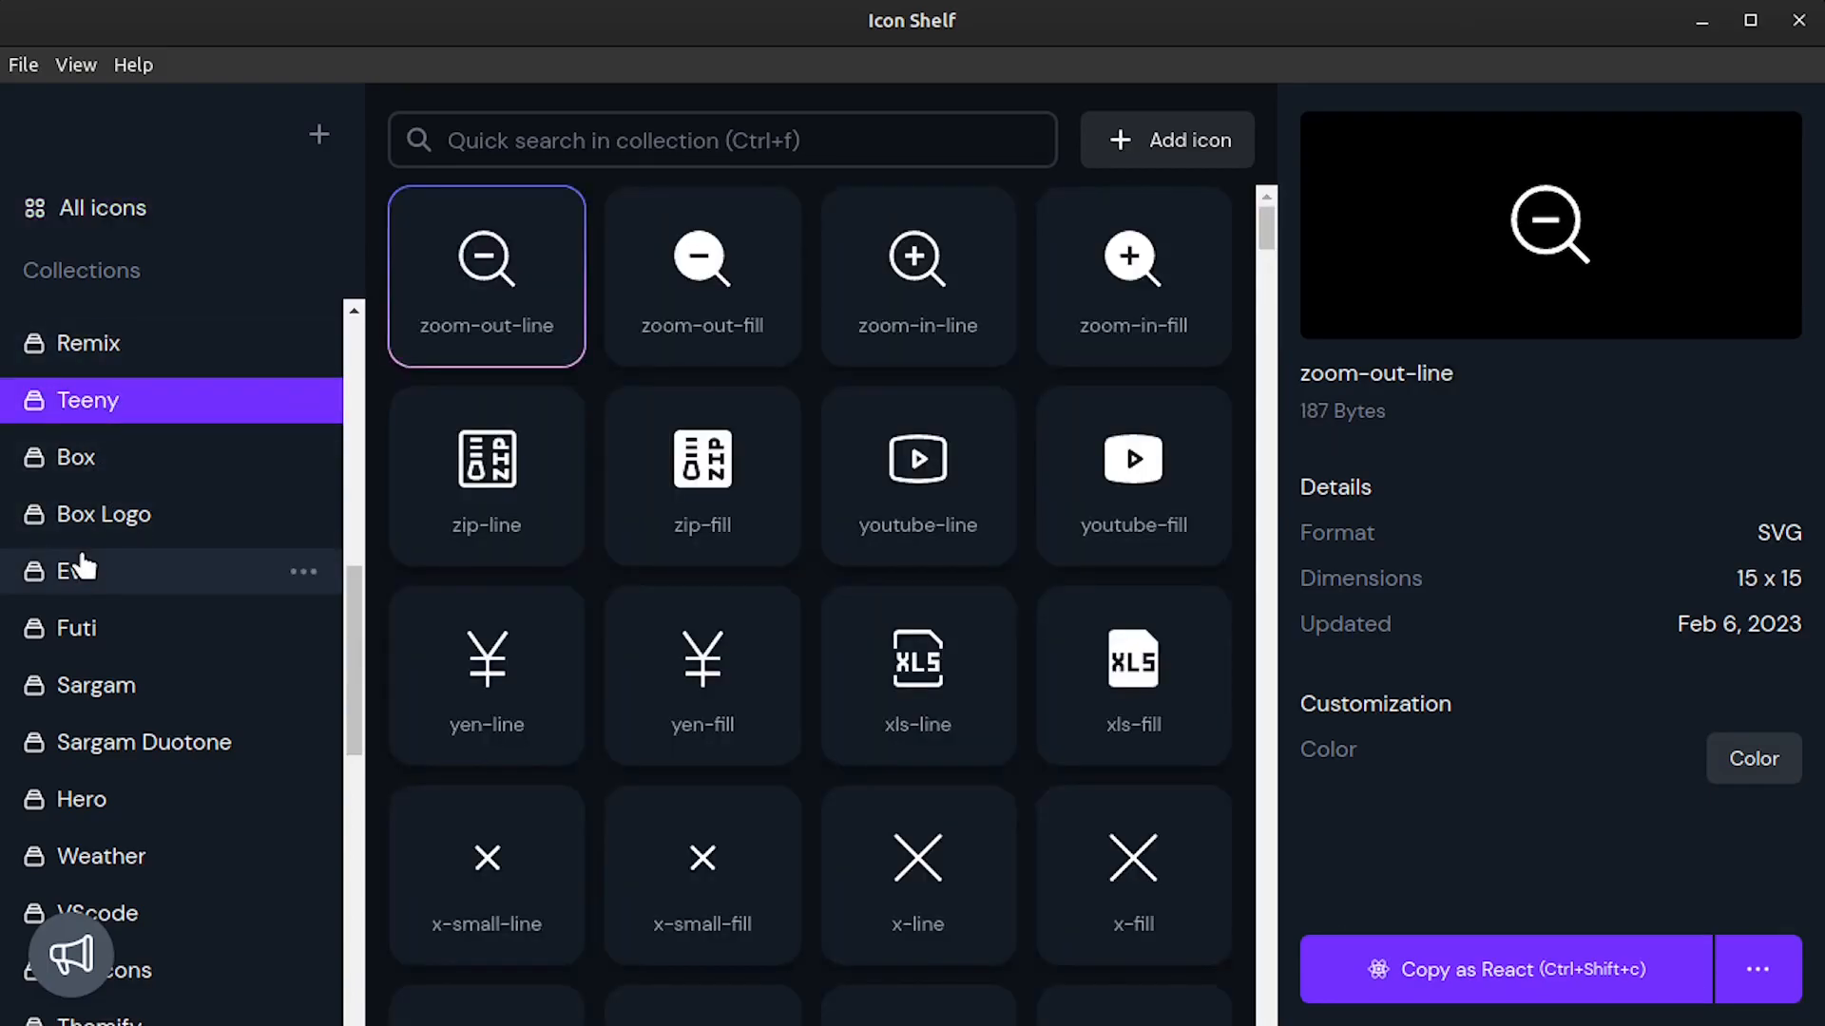
click(83, 568)
scroll(162, 594, down, 10)
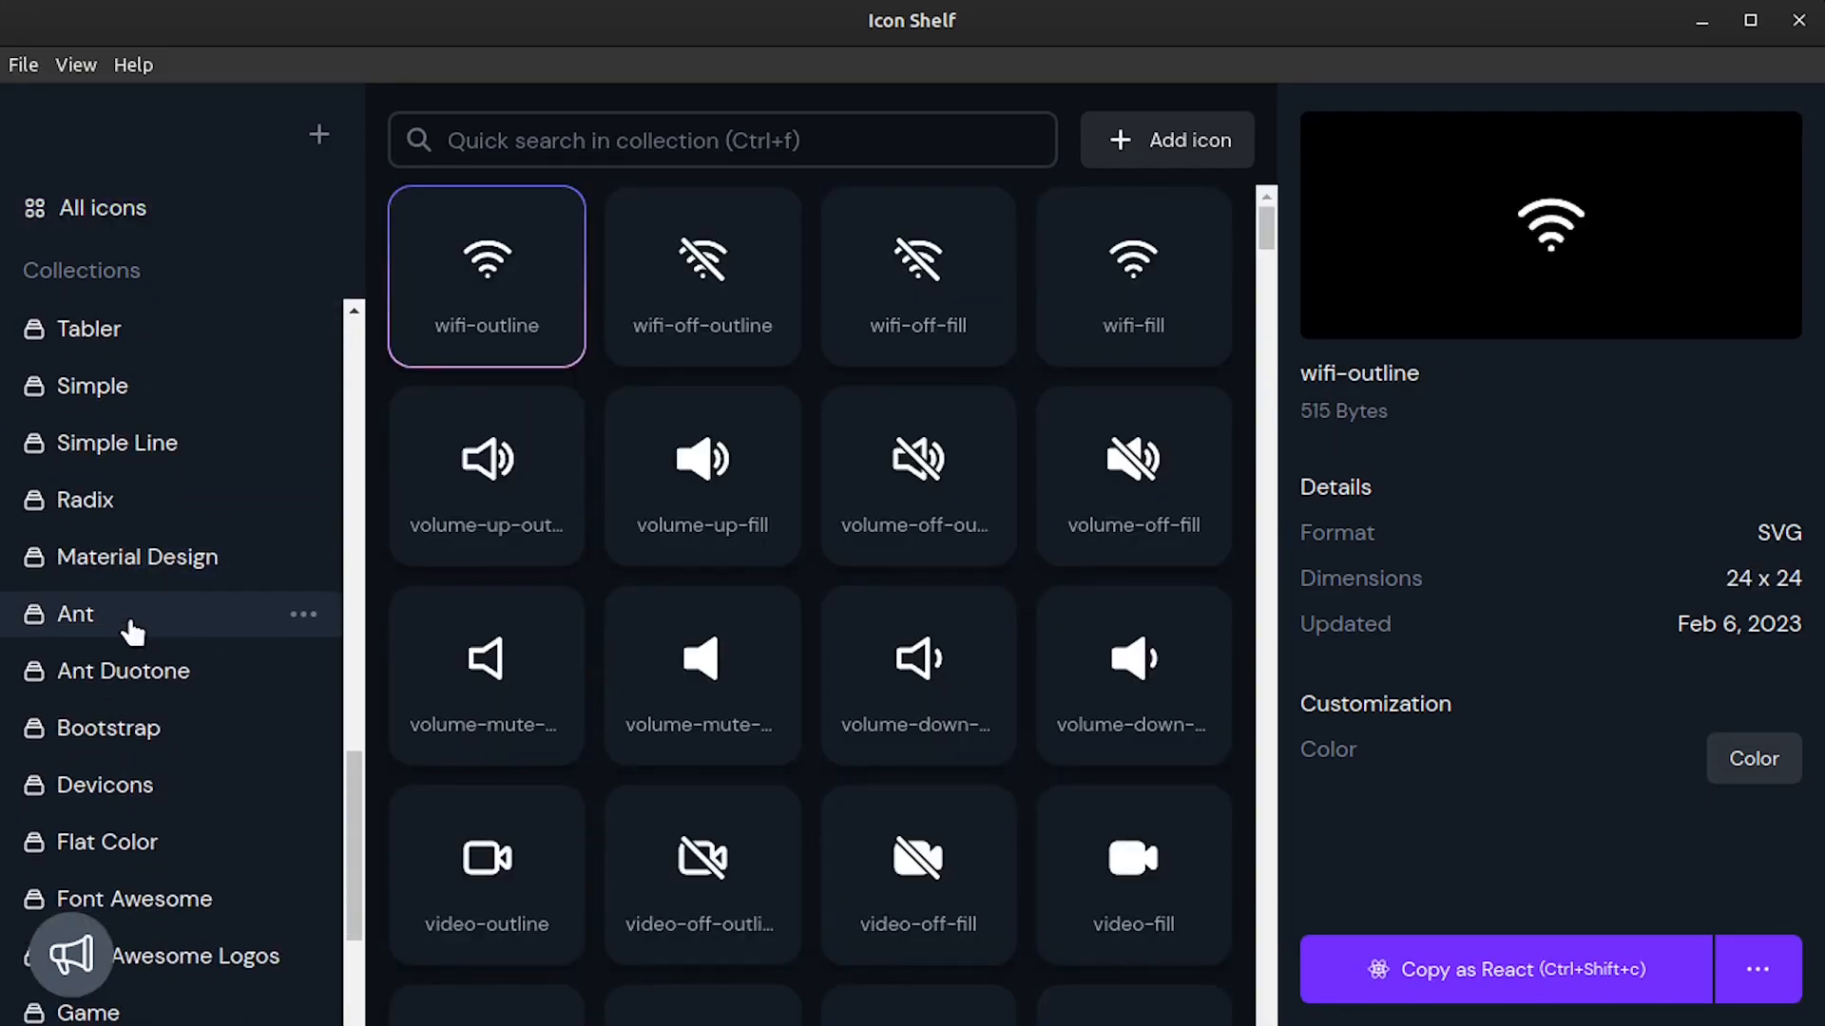
click(133, 627)
scroll(125, 641, down, 3)
click(124, 647)
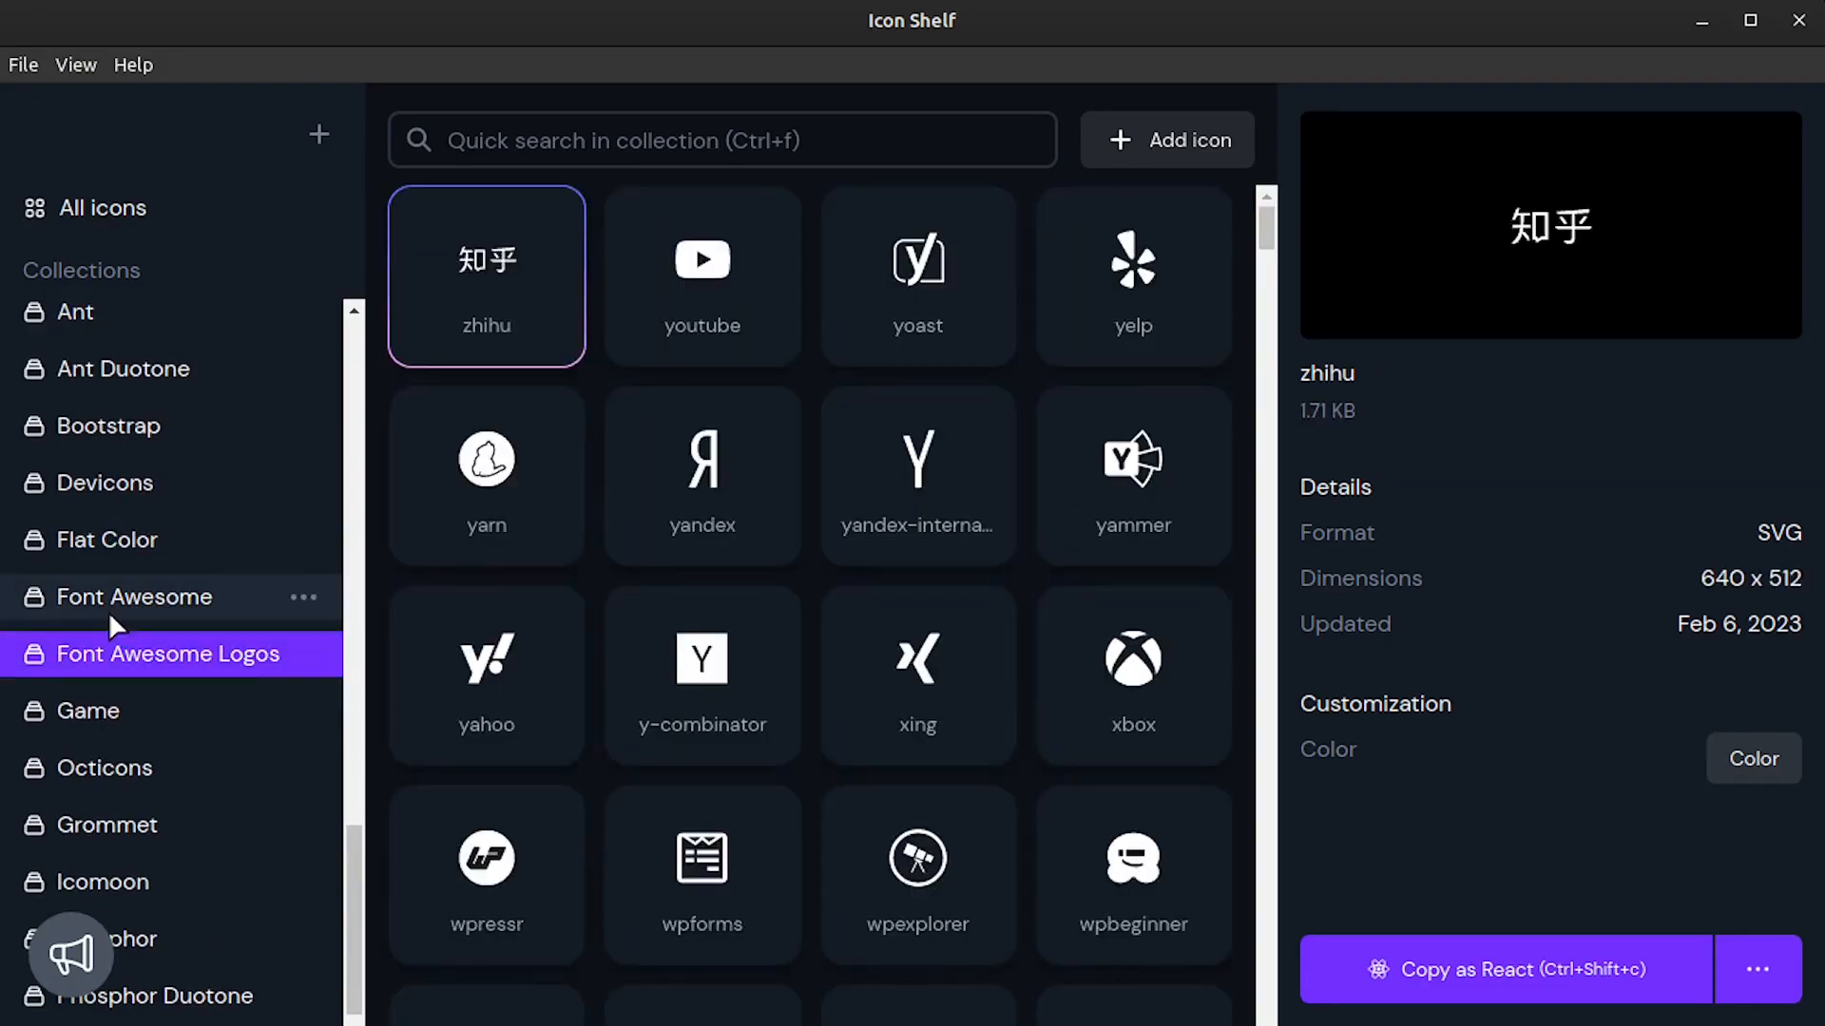
drag(480, 332, 408, 306)
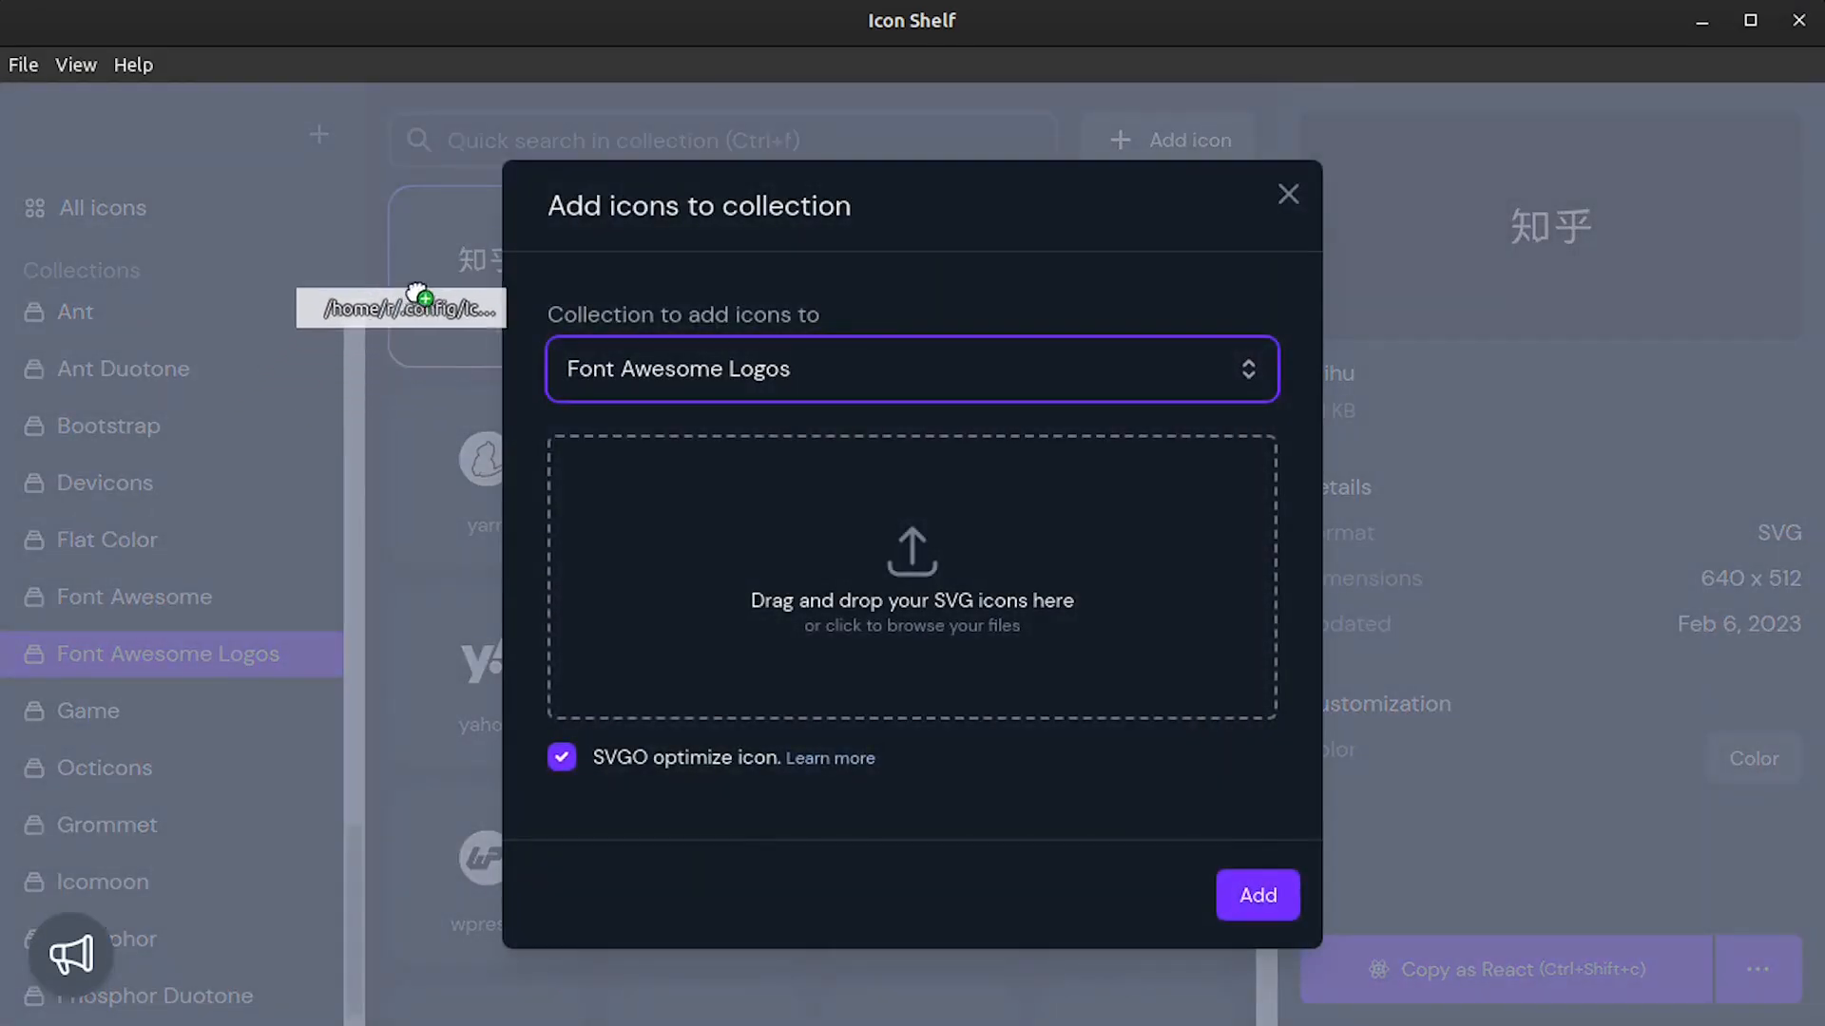
click(1286, 192)
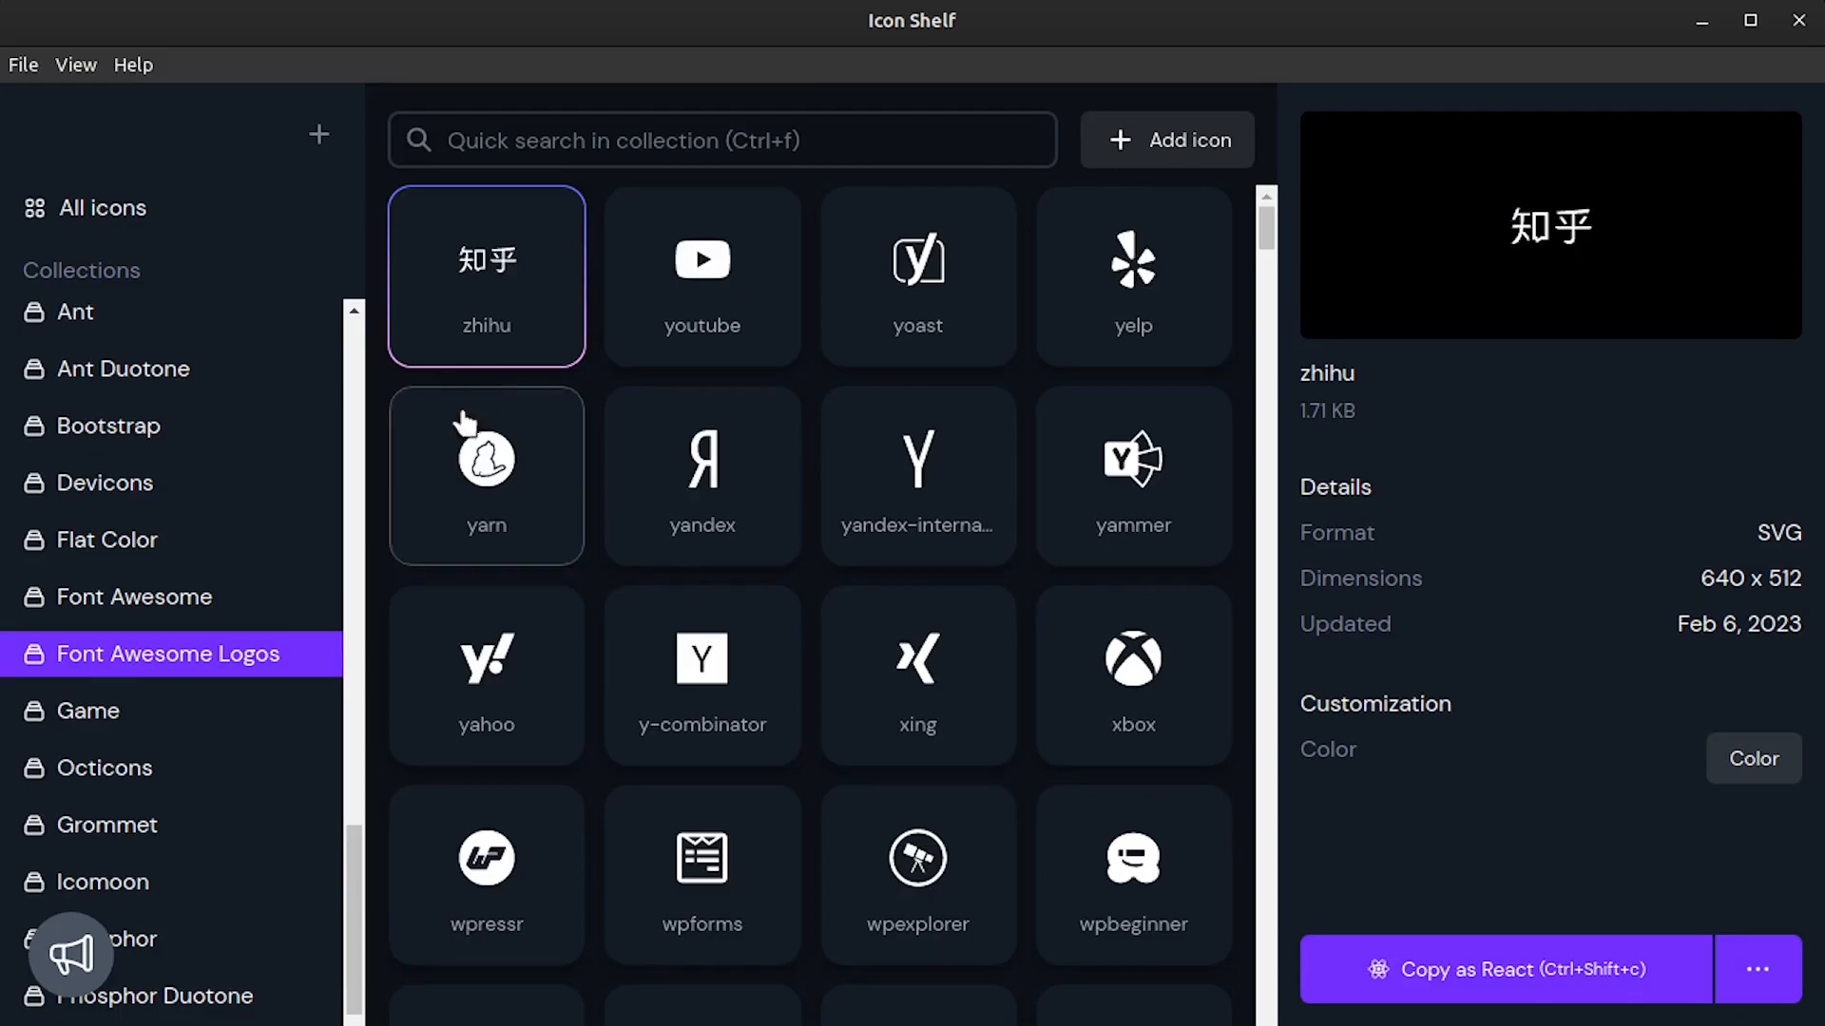
scroll(122, 481, up, 20)
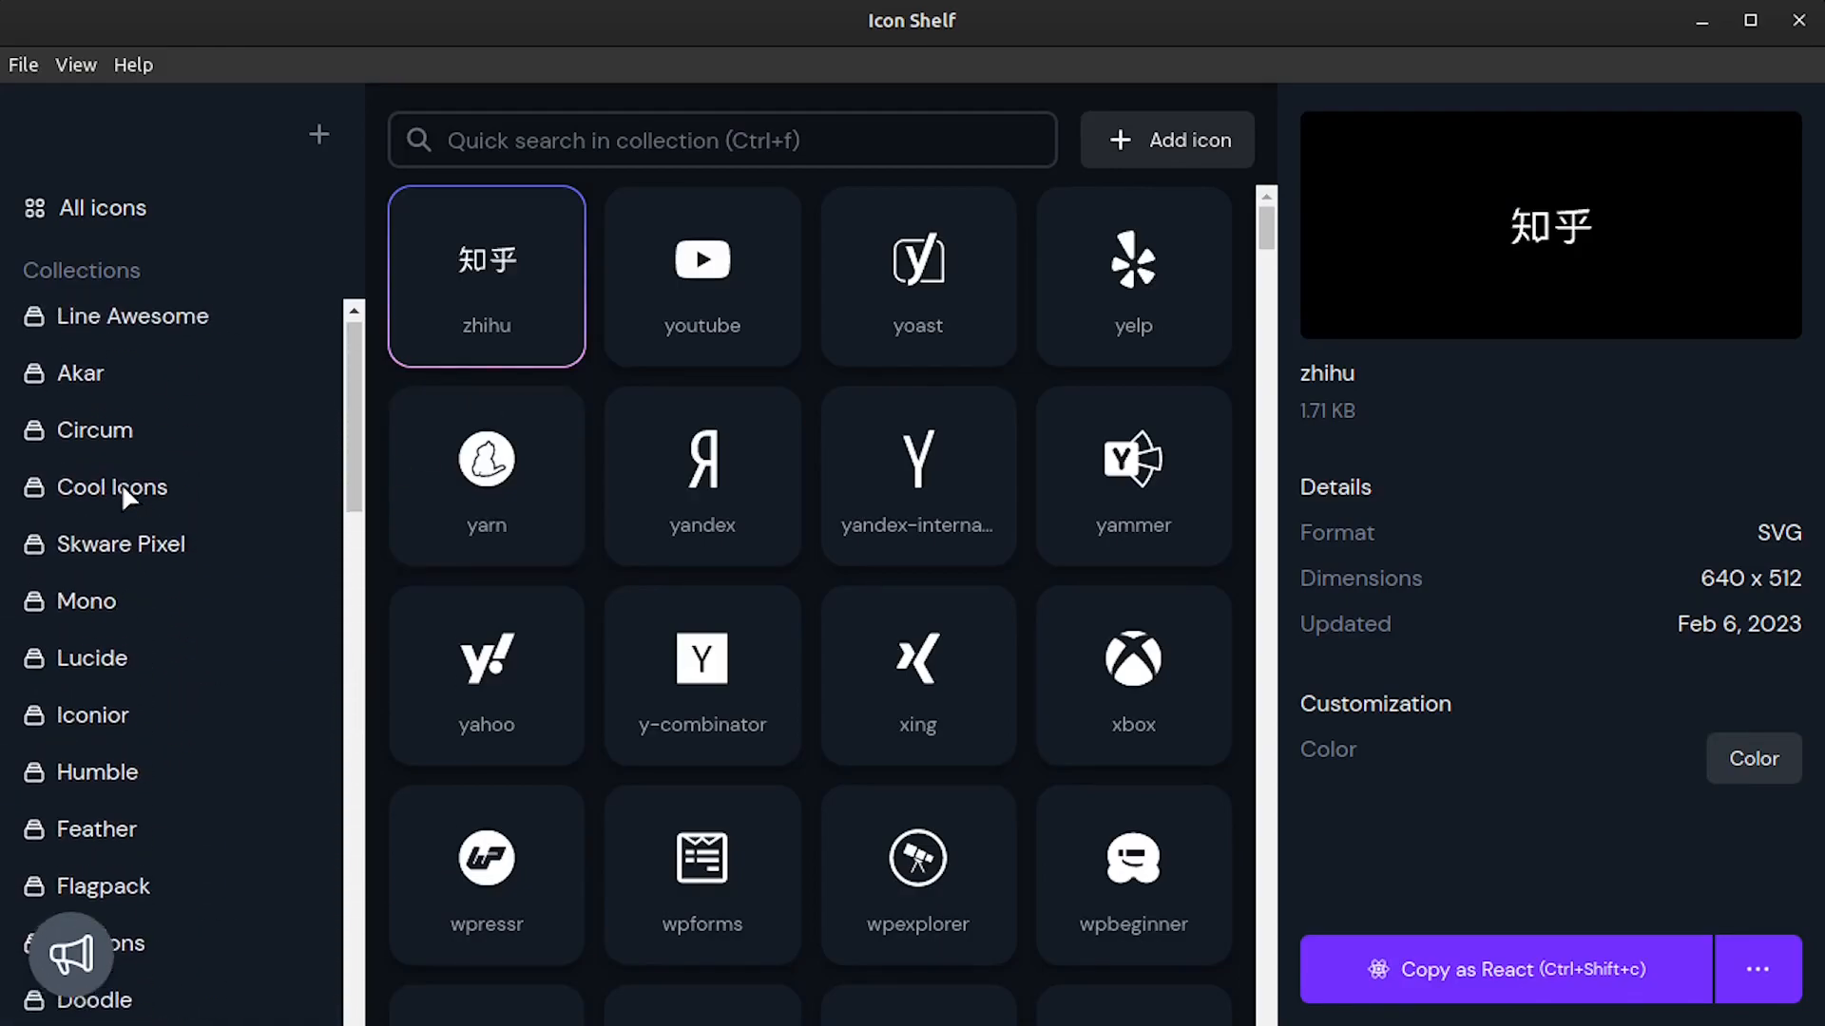
Step: Copy the zhihu icon as React code and display the other copy and export options for it
click(1474, 969)
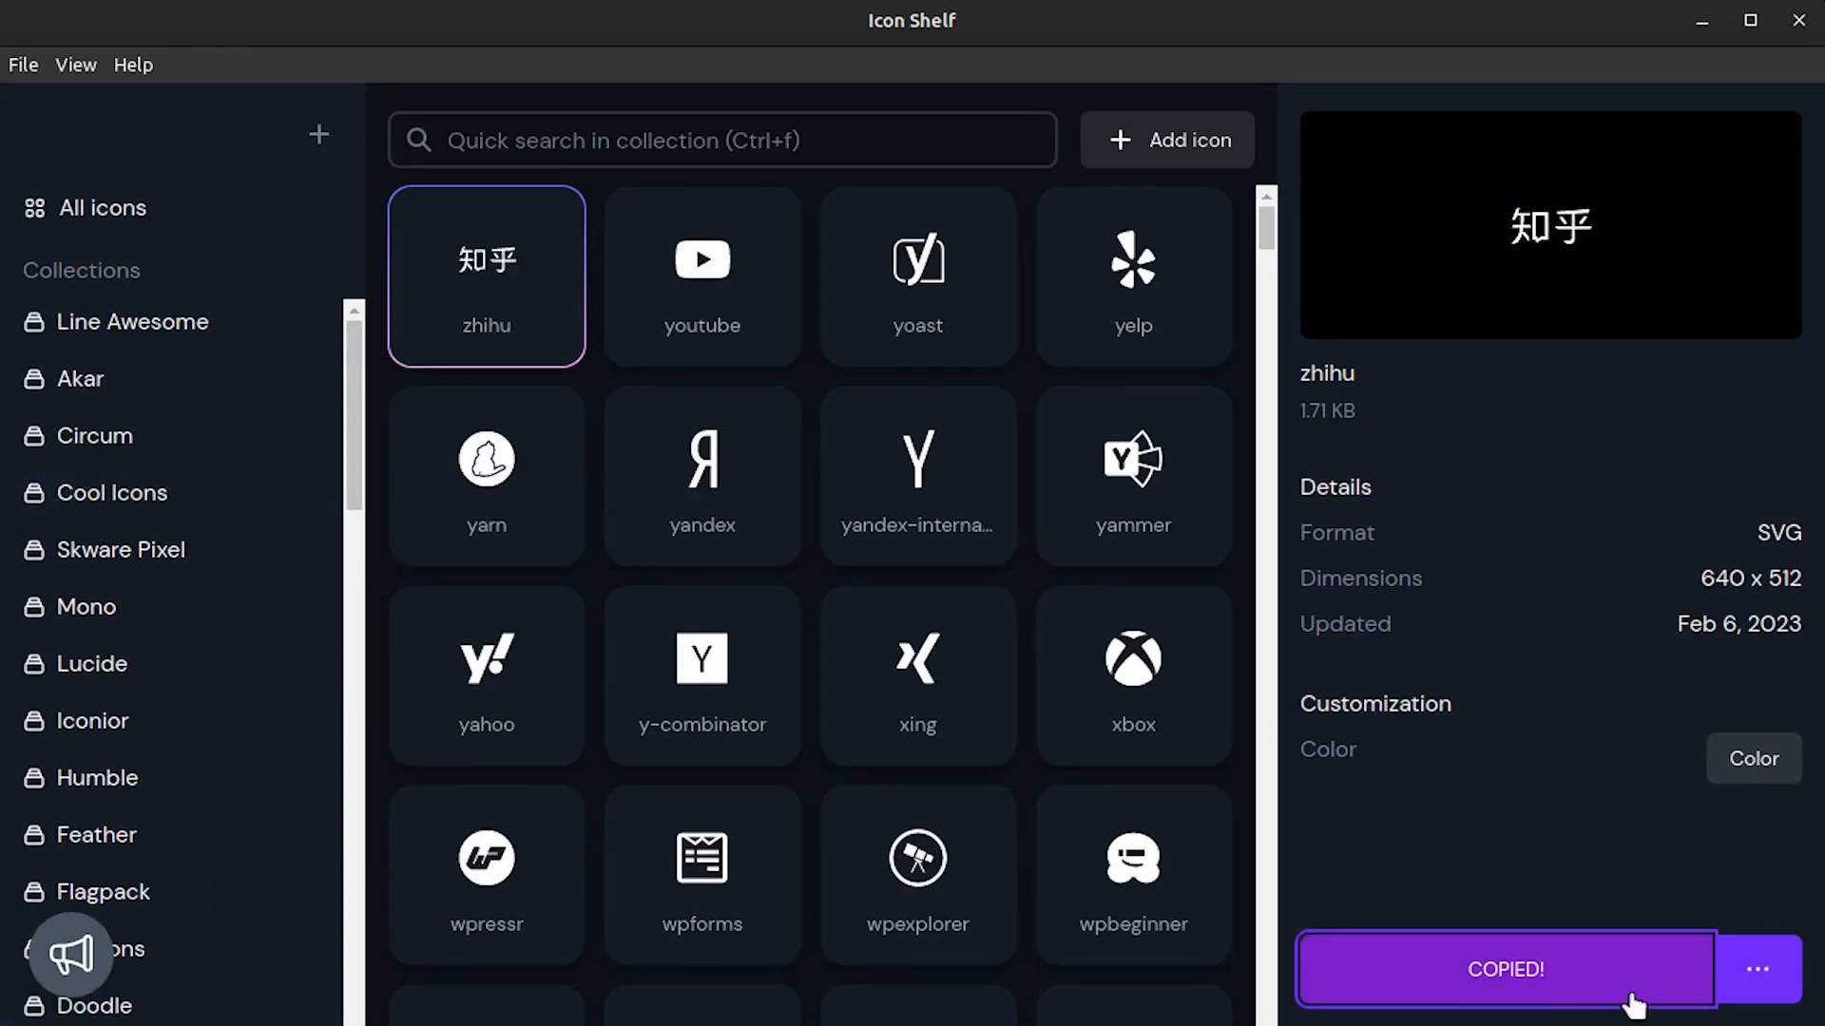
click(1757, 973)
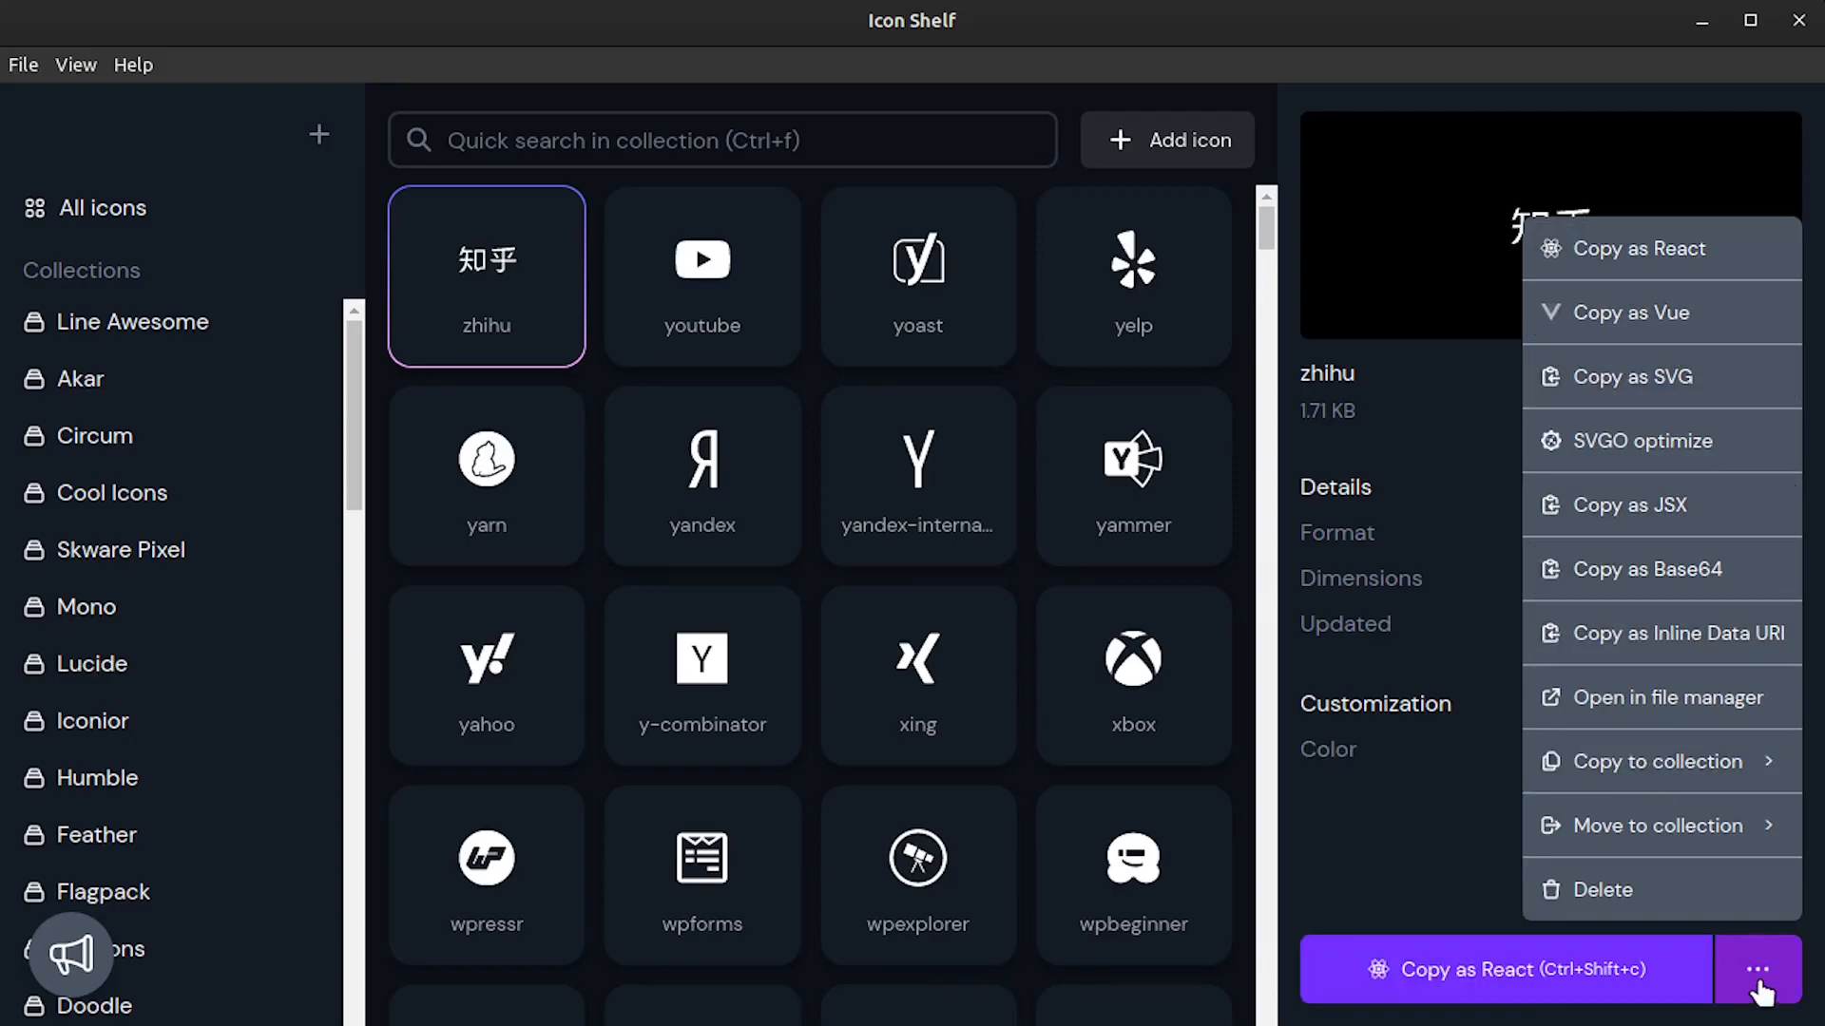
Step: Open the Mono collection and examine the SVGO optimize settings in the preferences
click(134, 636)
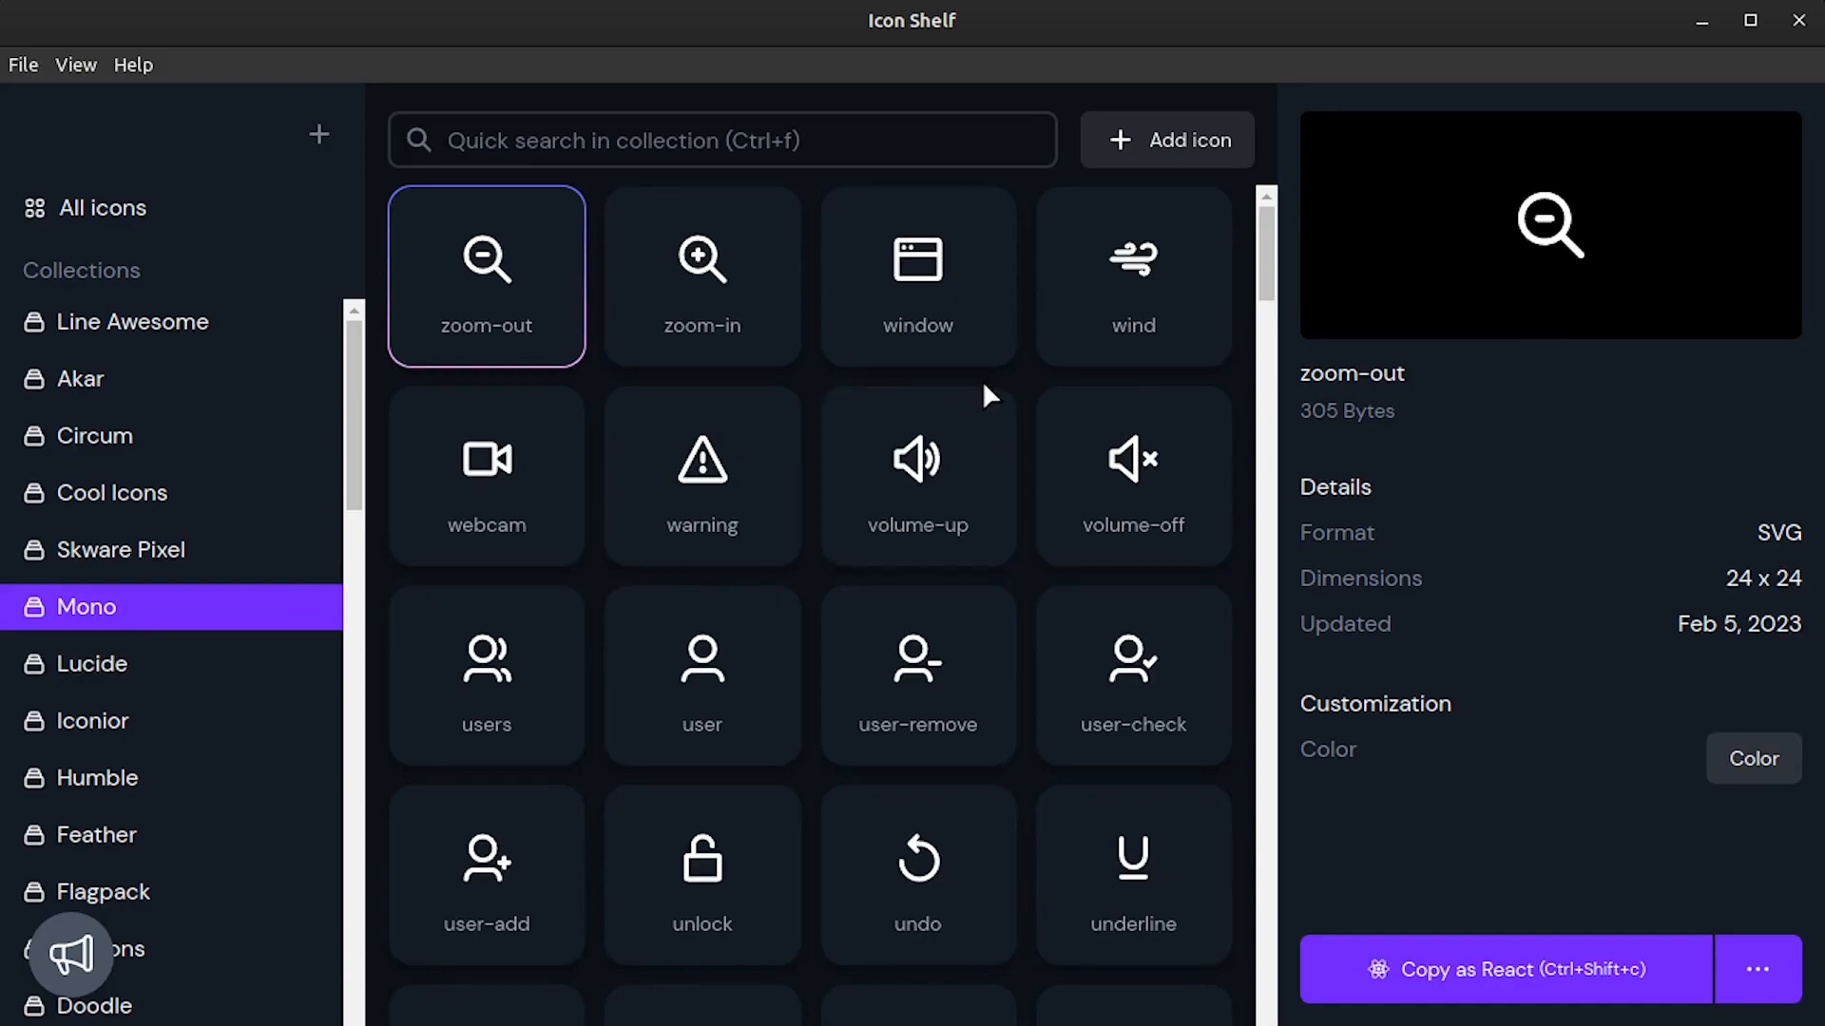
click(25, 67)
click(41, 106)
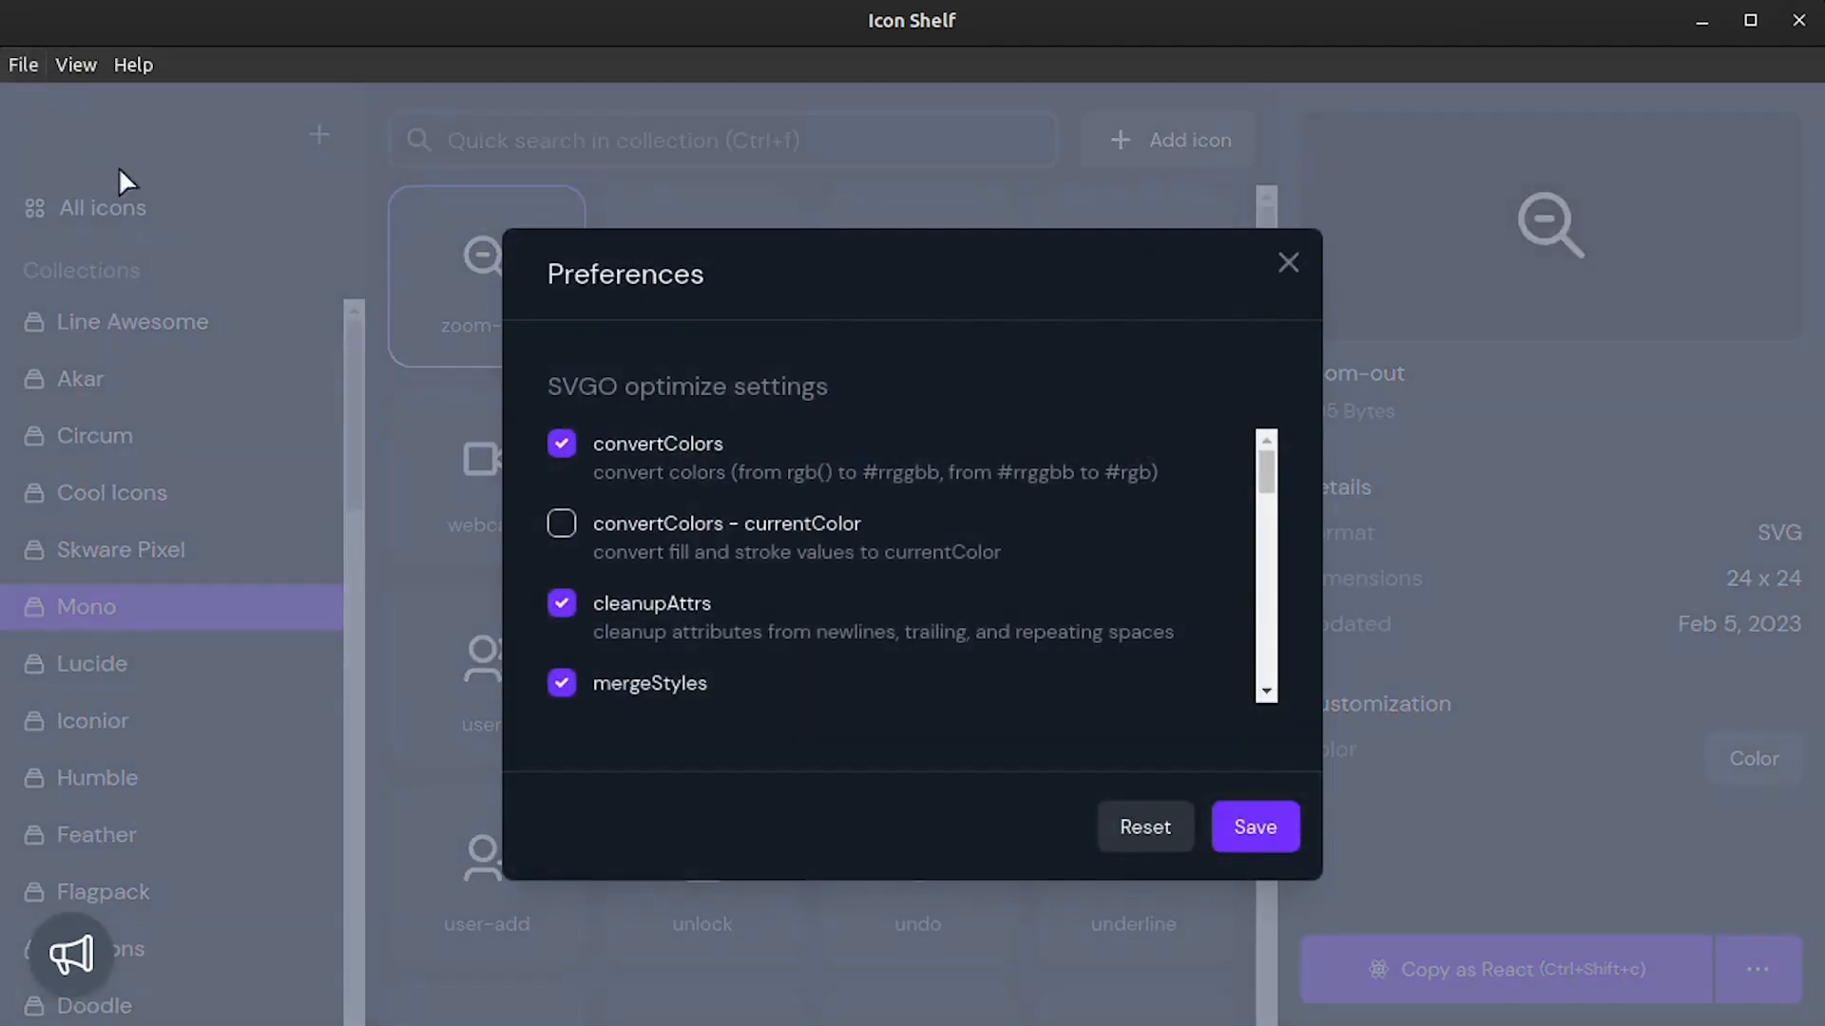
scroll(790, 480, down, 1)
scroll(668, 589, down, 3)
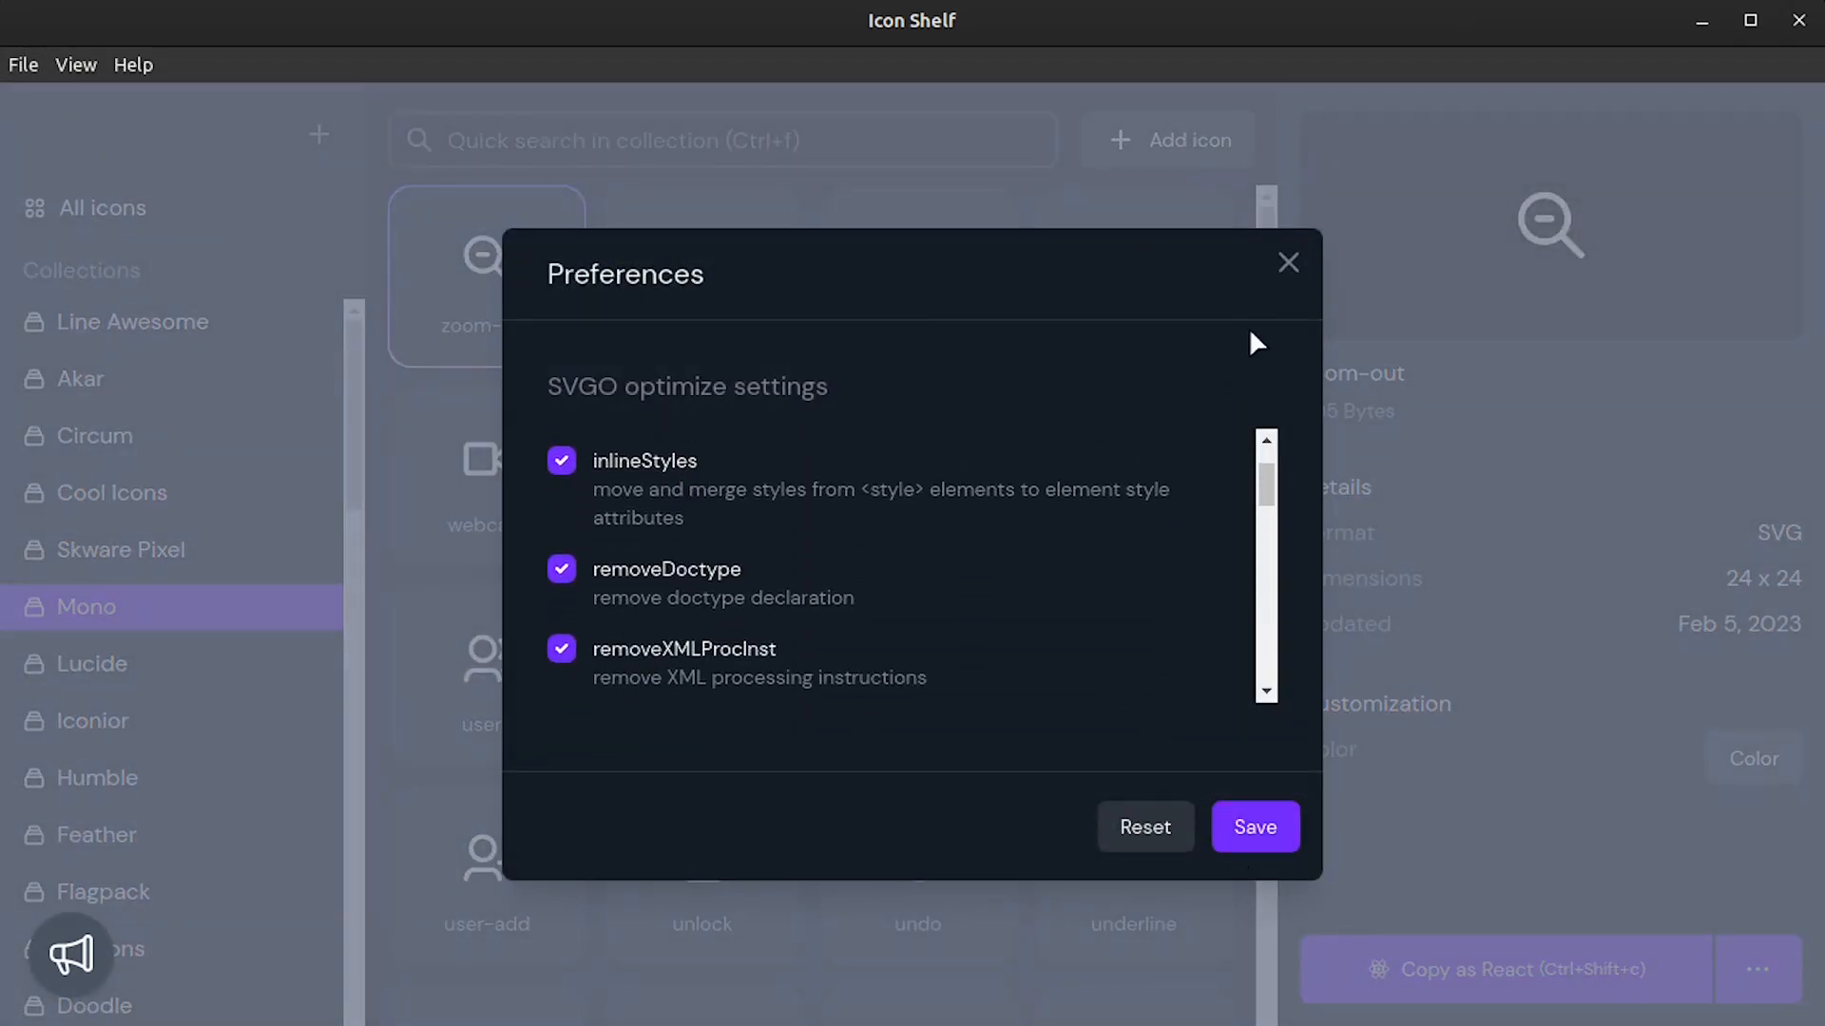
click(1288, 265)
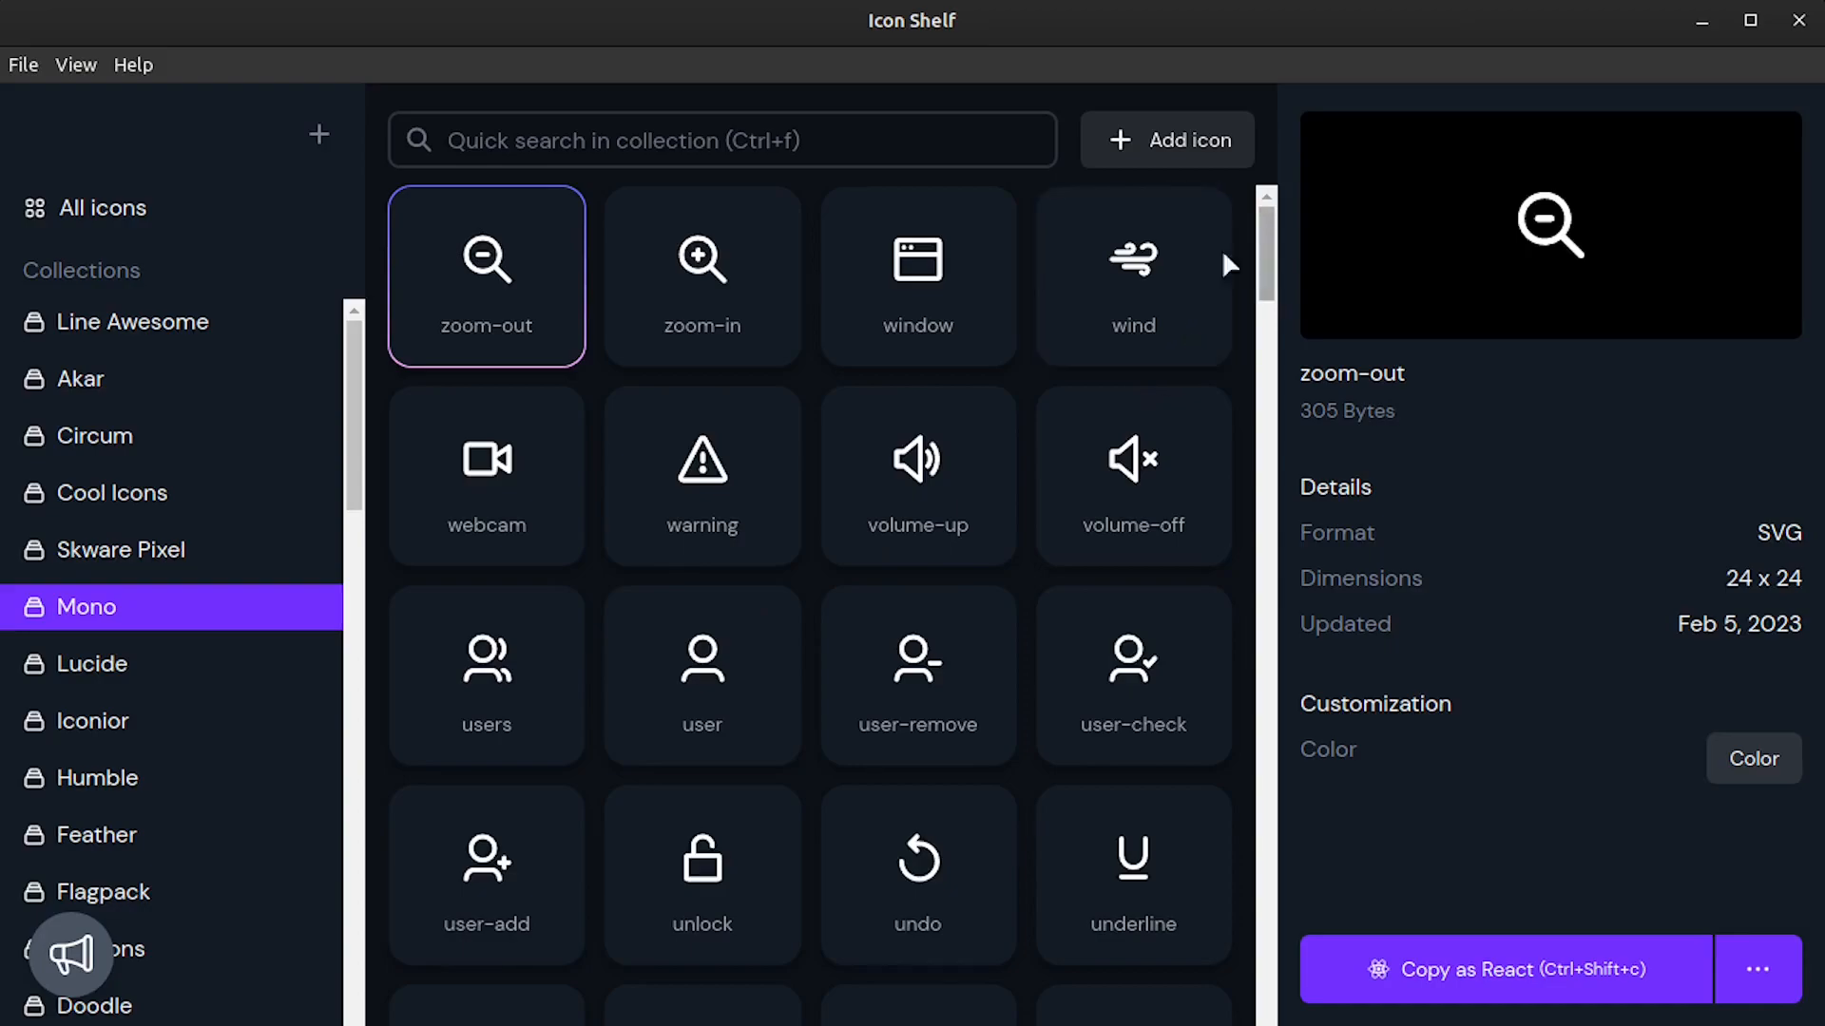
Step: Search for "youtub" and check the matches in the Circum, Cool Icons, Skware Pixel and Akar collections
click(811, 147)
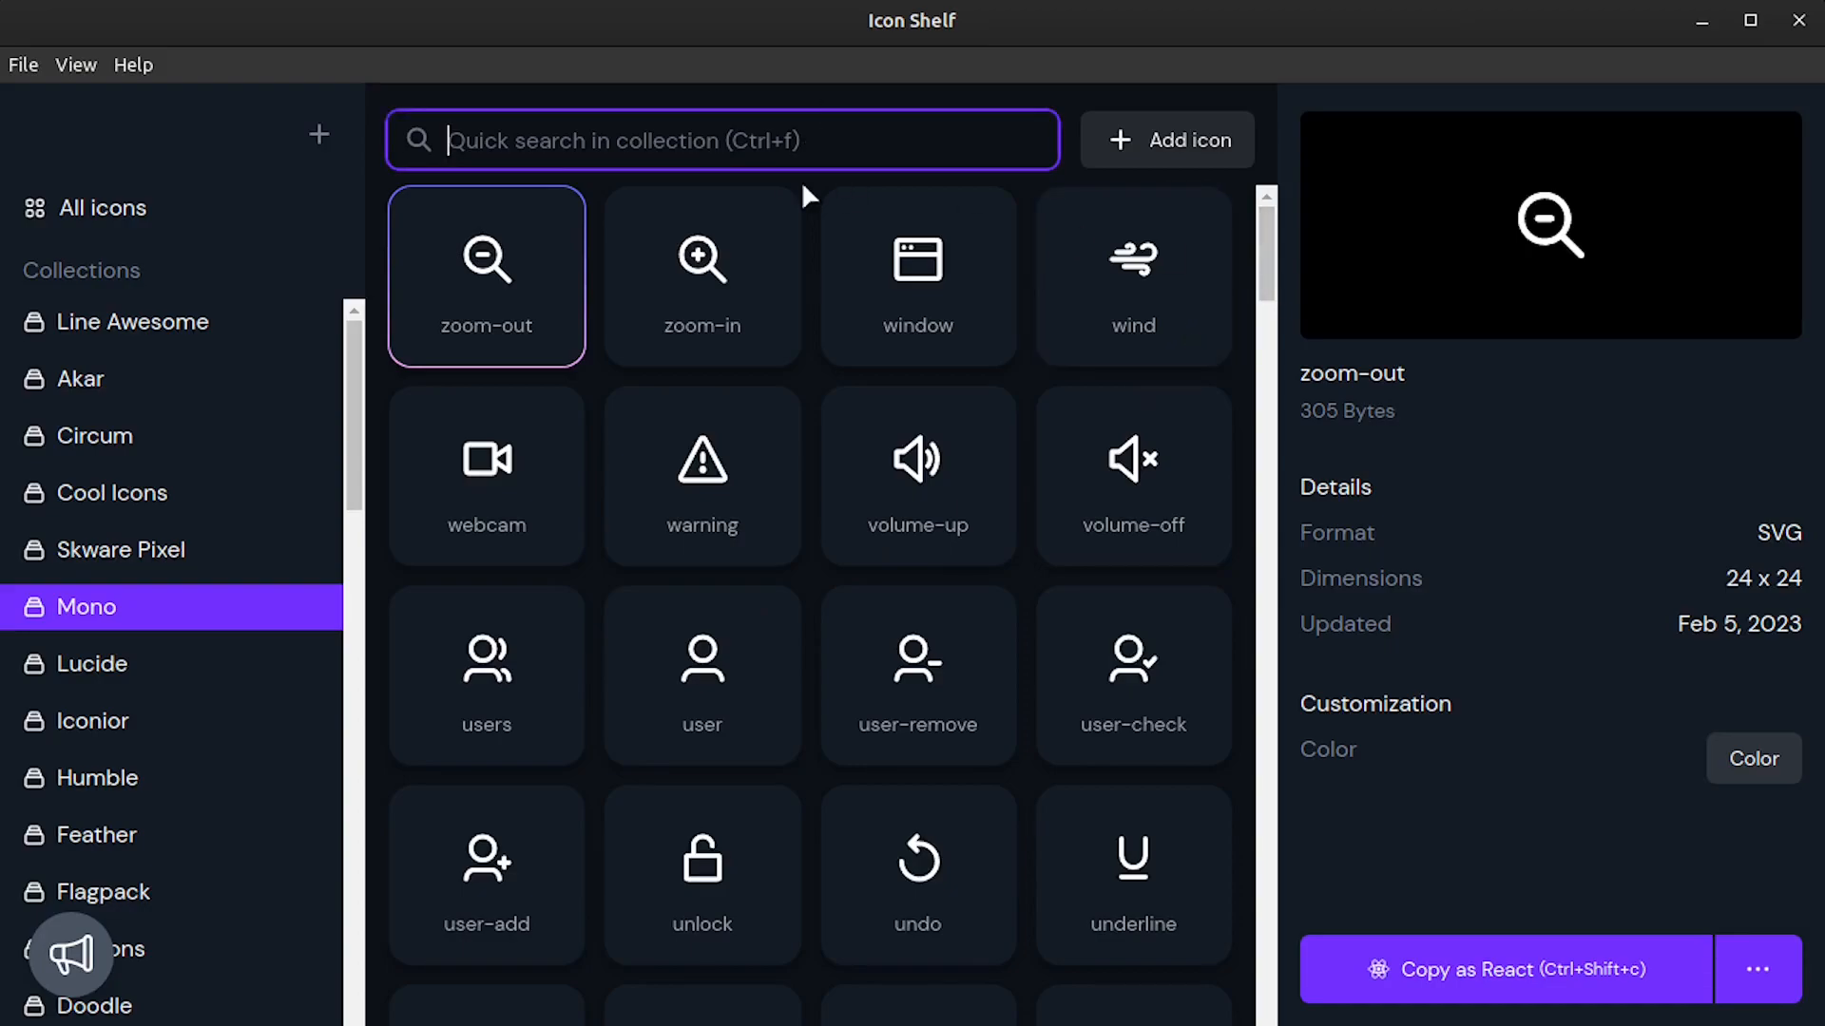
text(youtub)
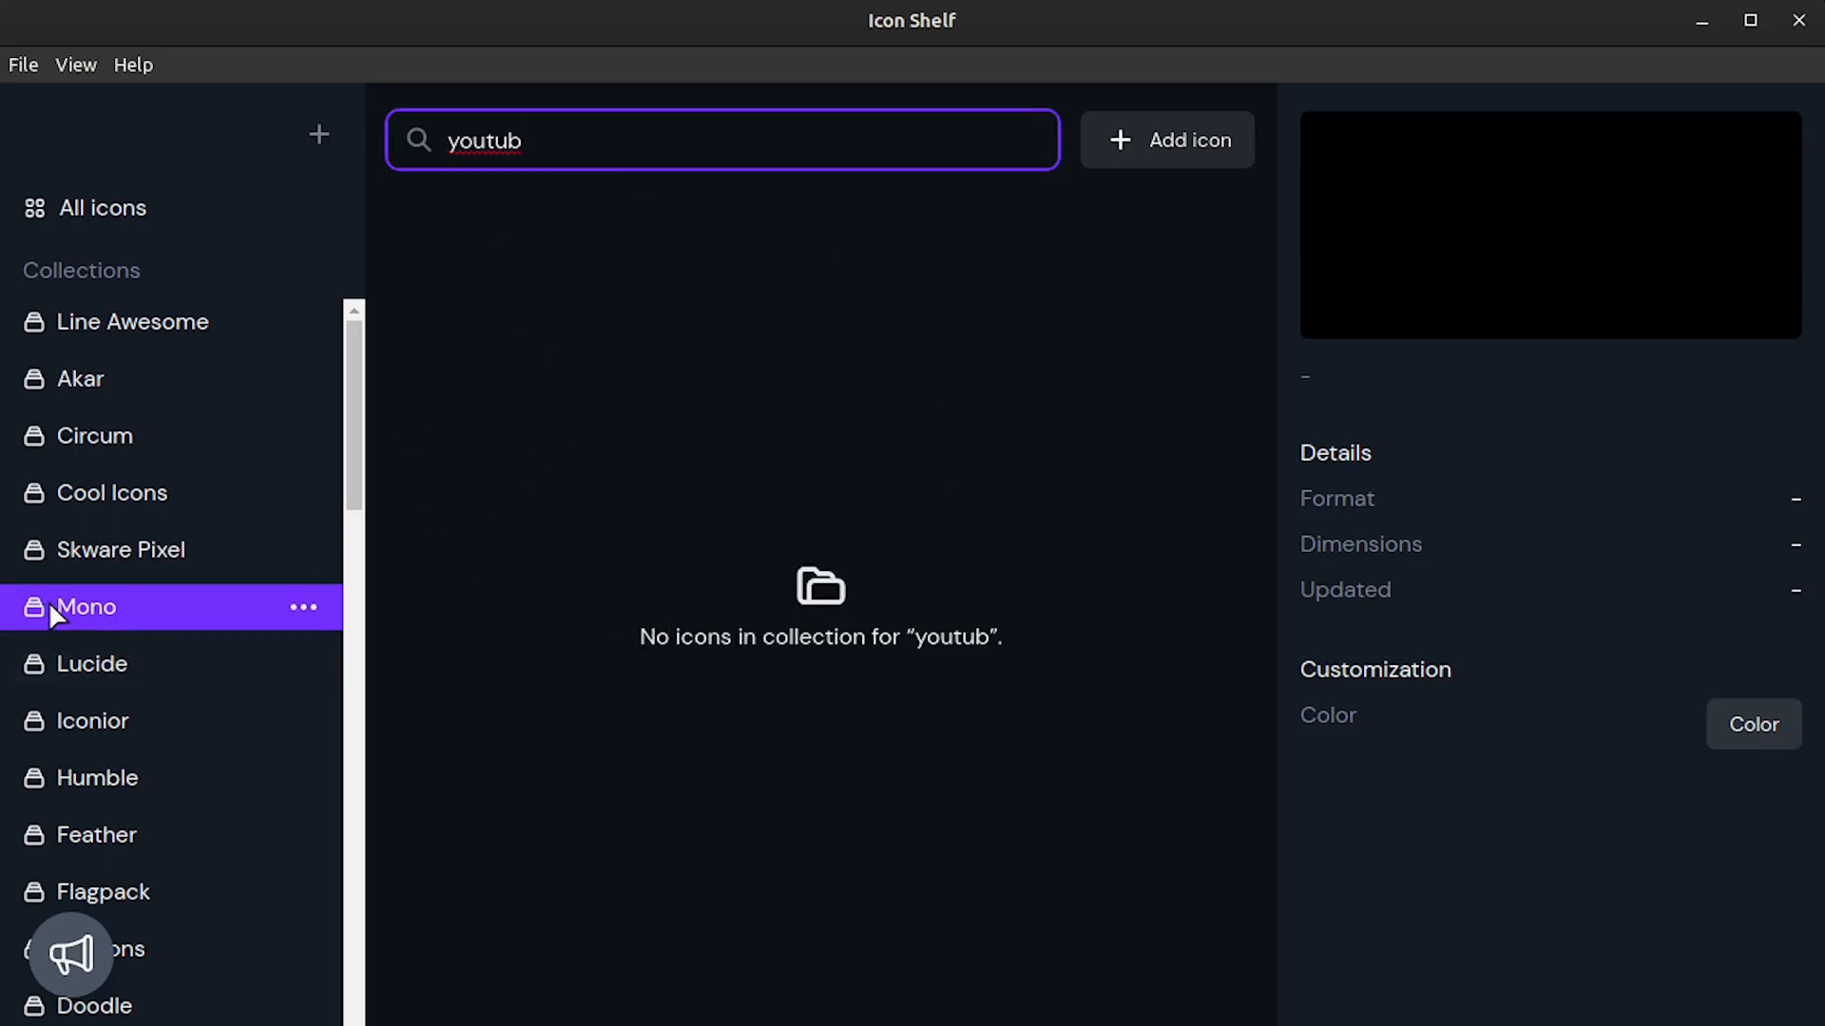
click(94, 447)
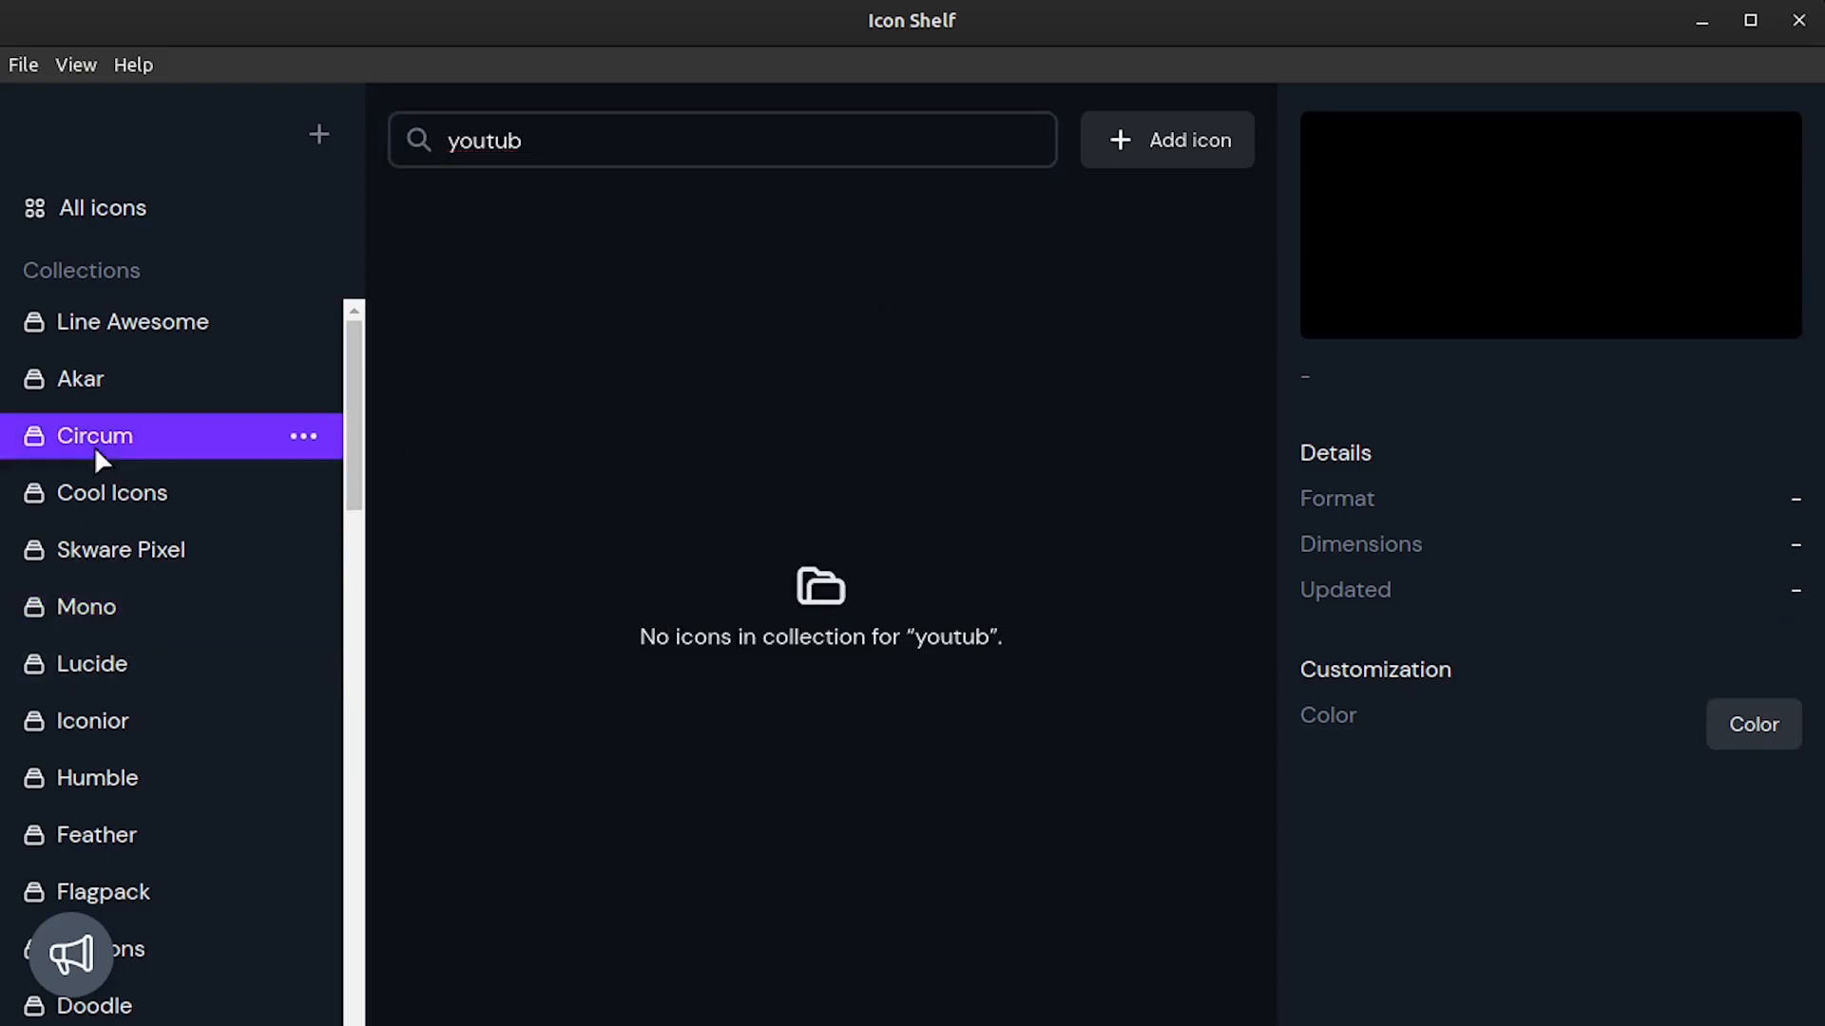
click(94, 494)
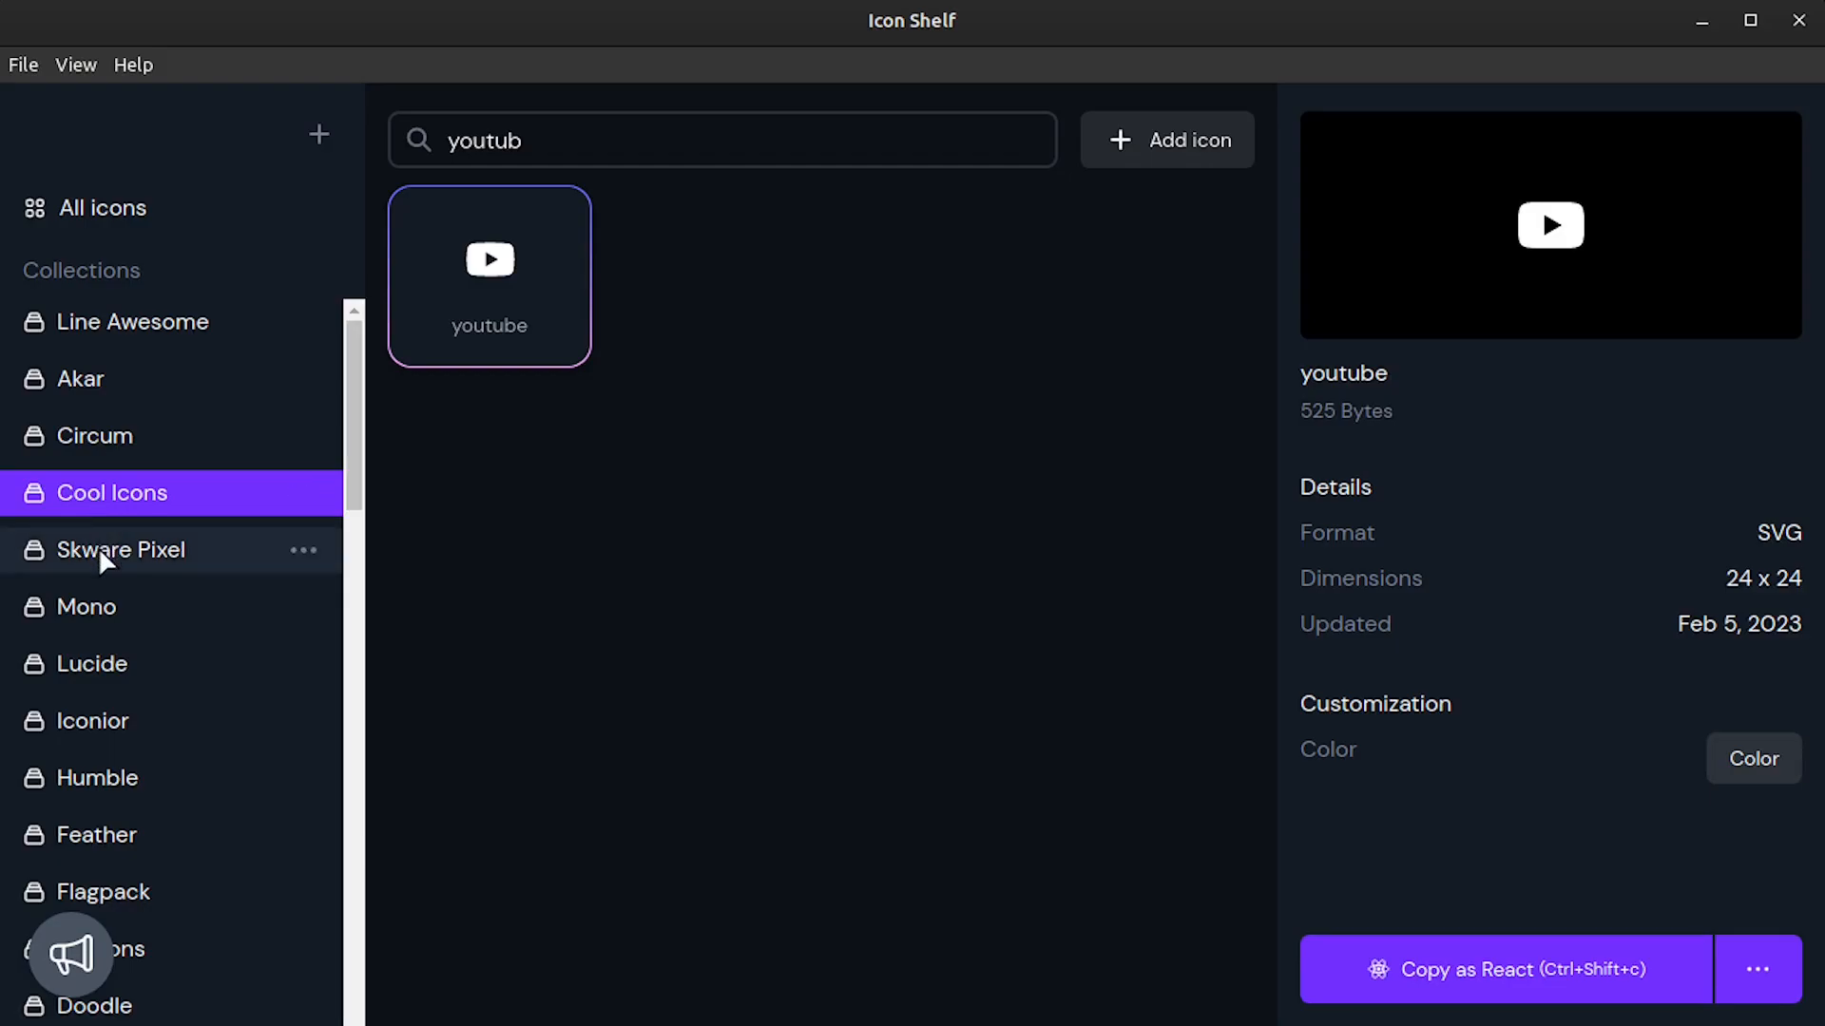
click(99, 546)
click(88, 497)
click(80, 382)
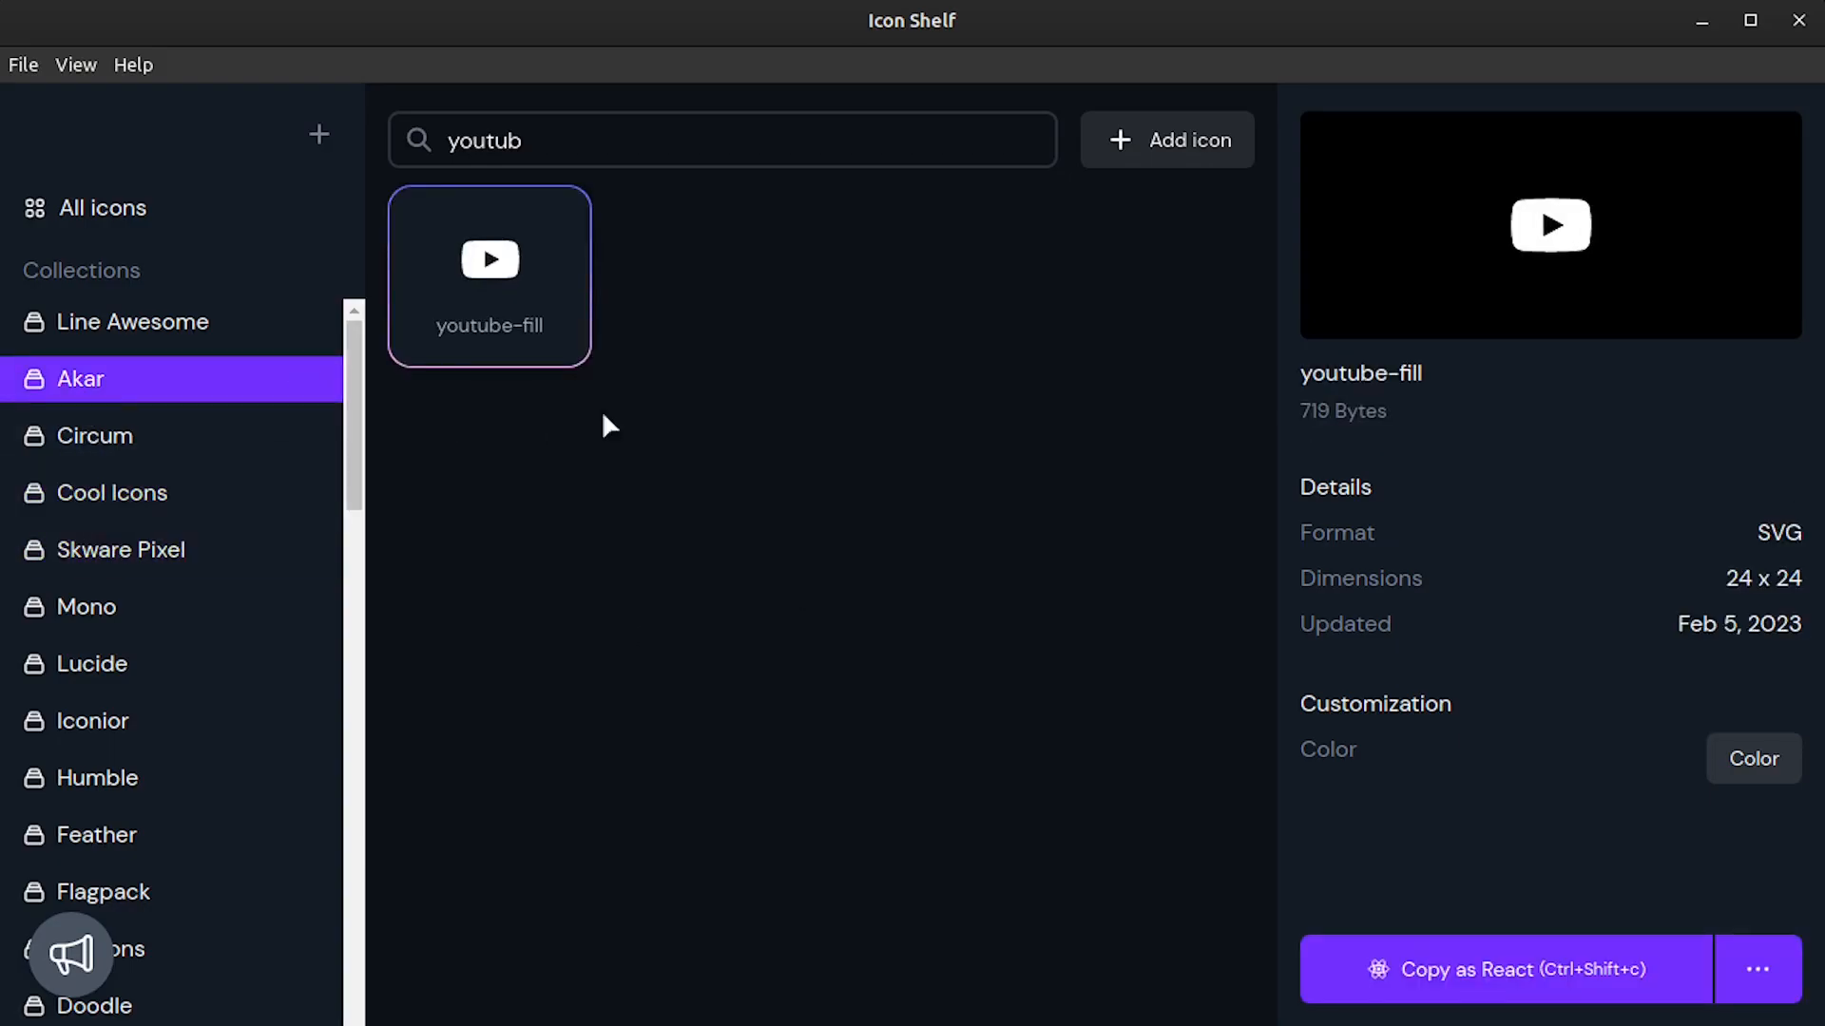
Step: Extend the search to all icons and select the 415-youtube2 icon
click(91, 209)
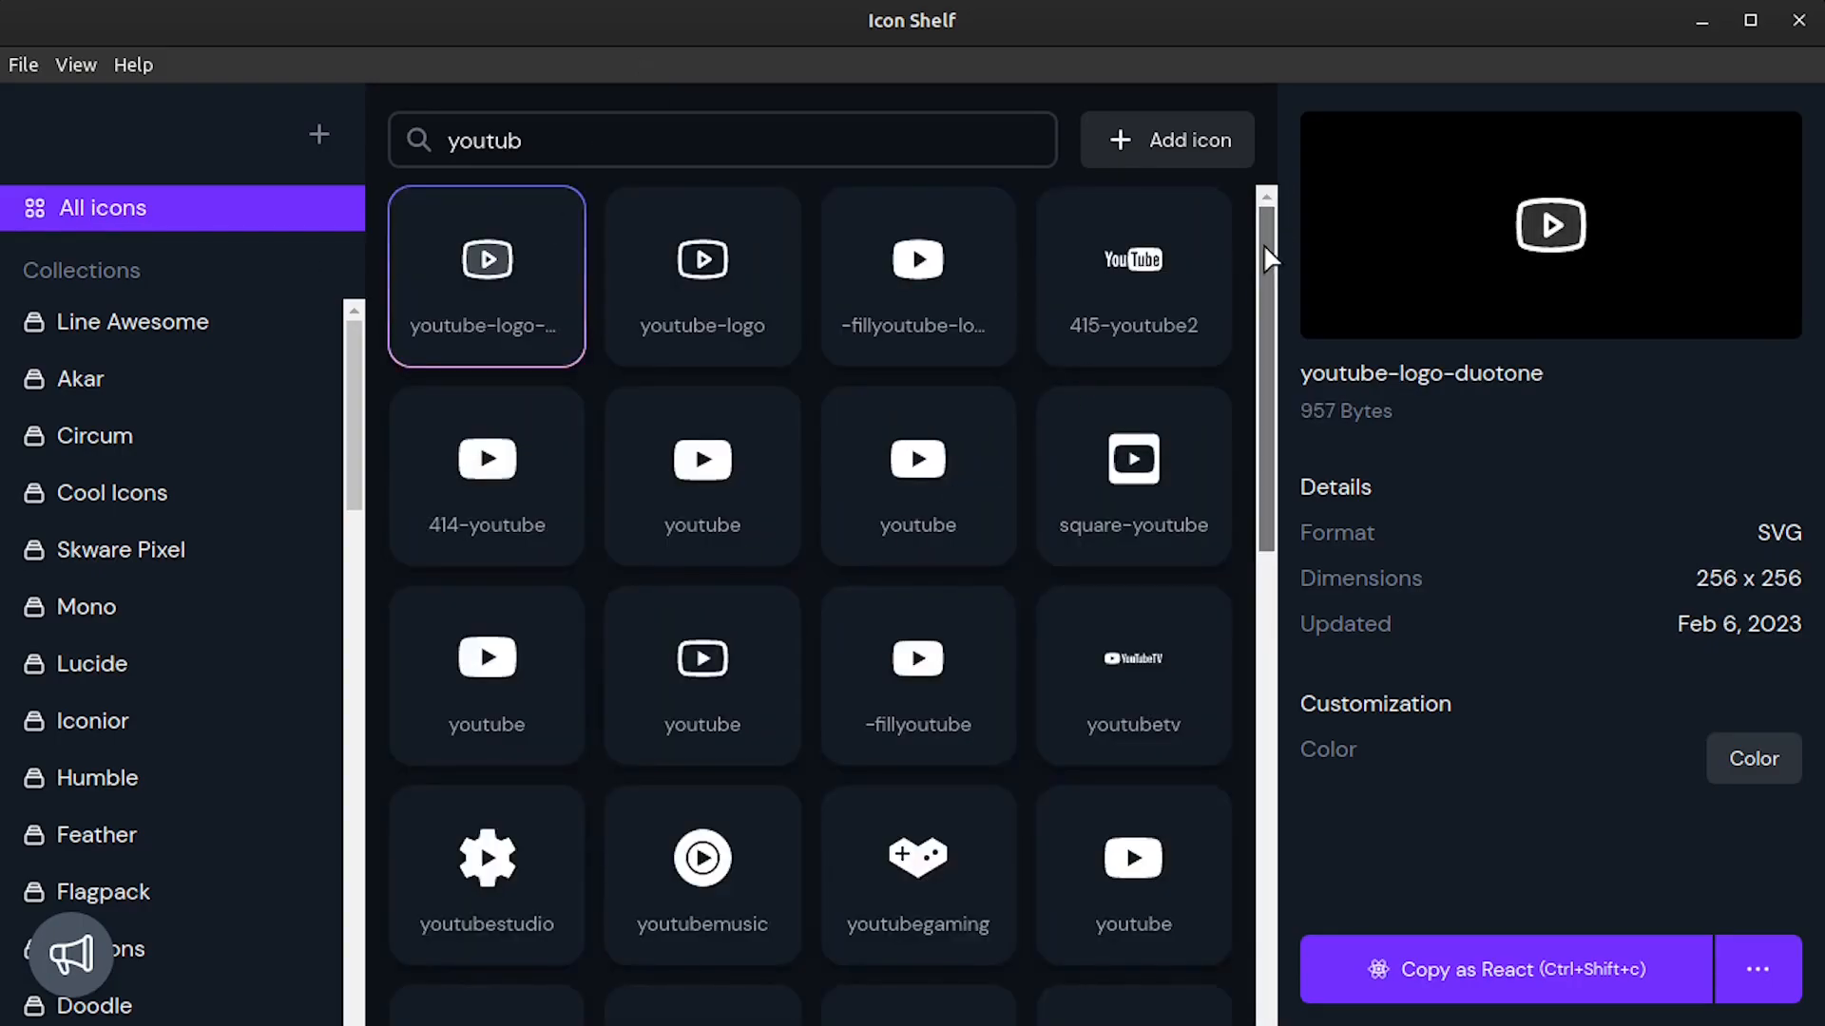
drag(1263, 244, 1215, 240)
click(1164, 255)
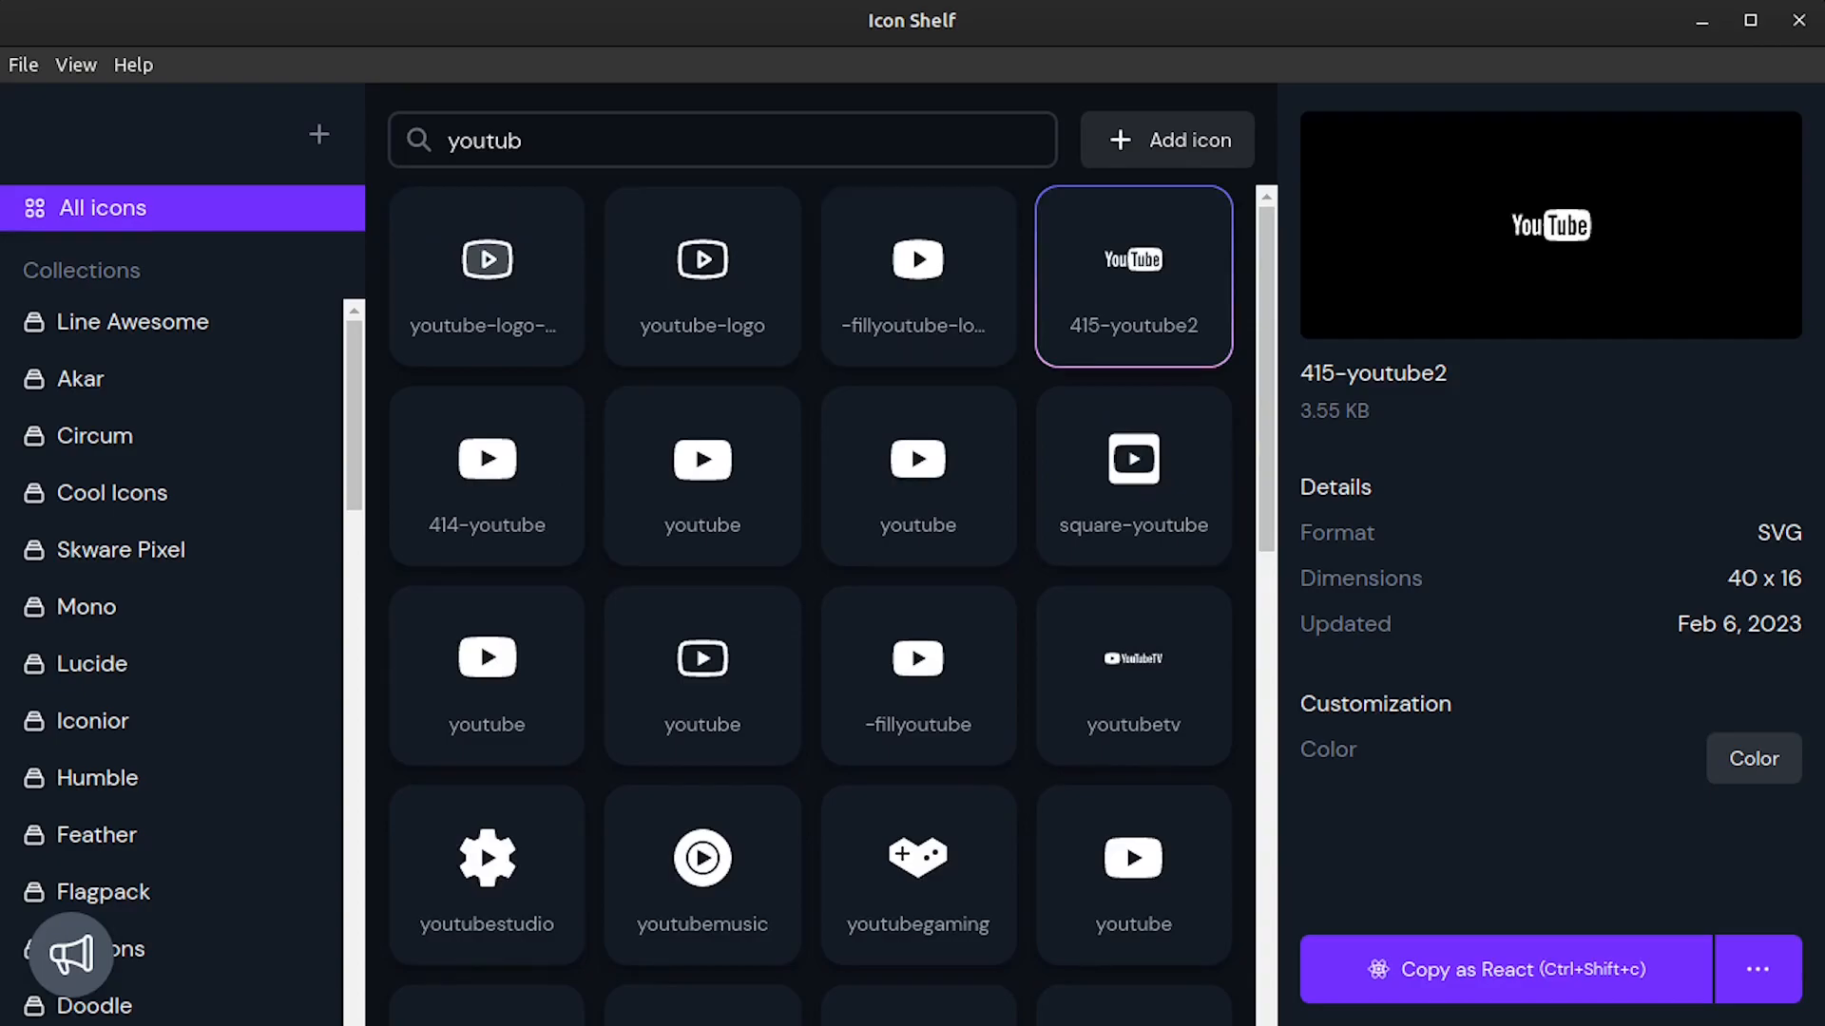
Step: Place the 415-youtube2 icon from Icon Shelf into the new Inkscape document
key(alt+Tab)
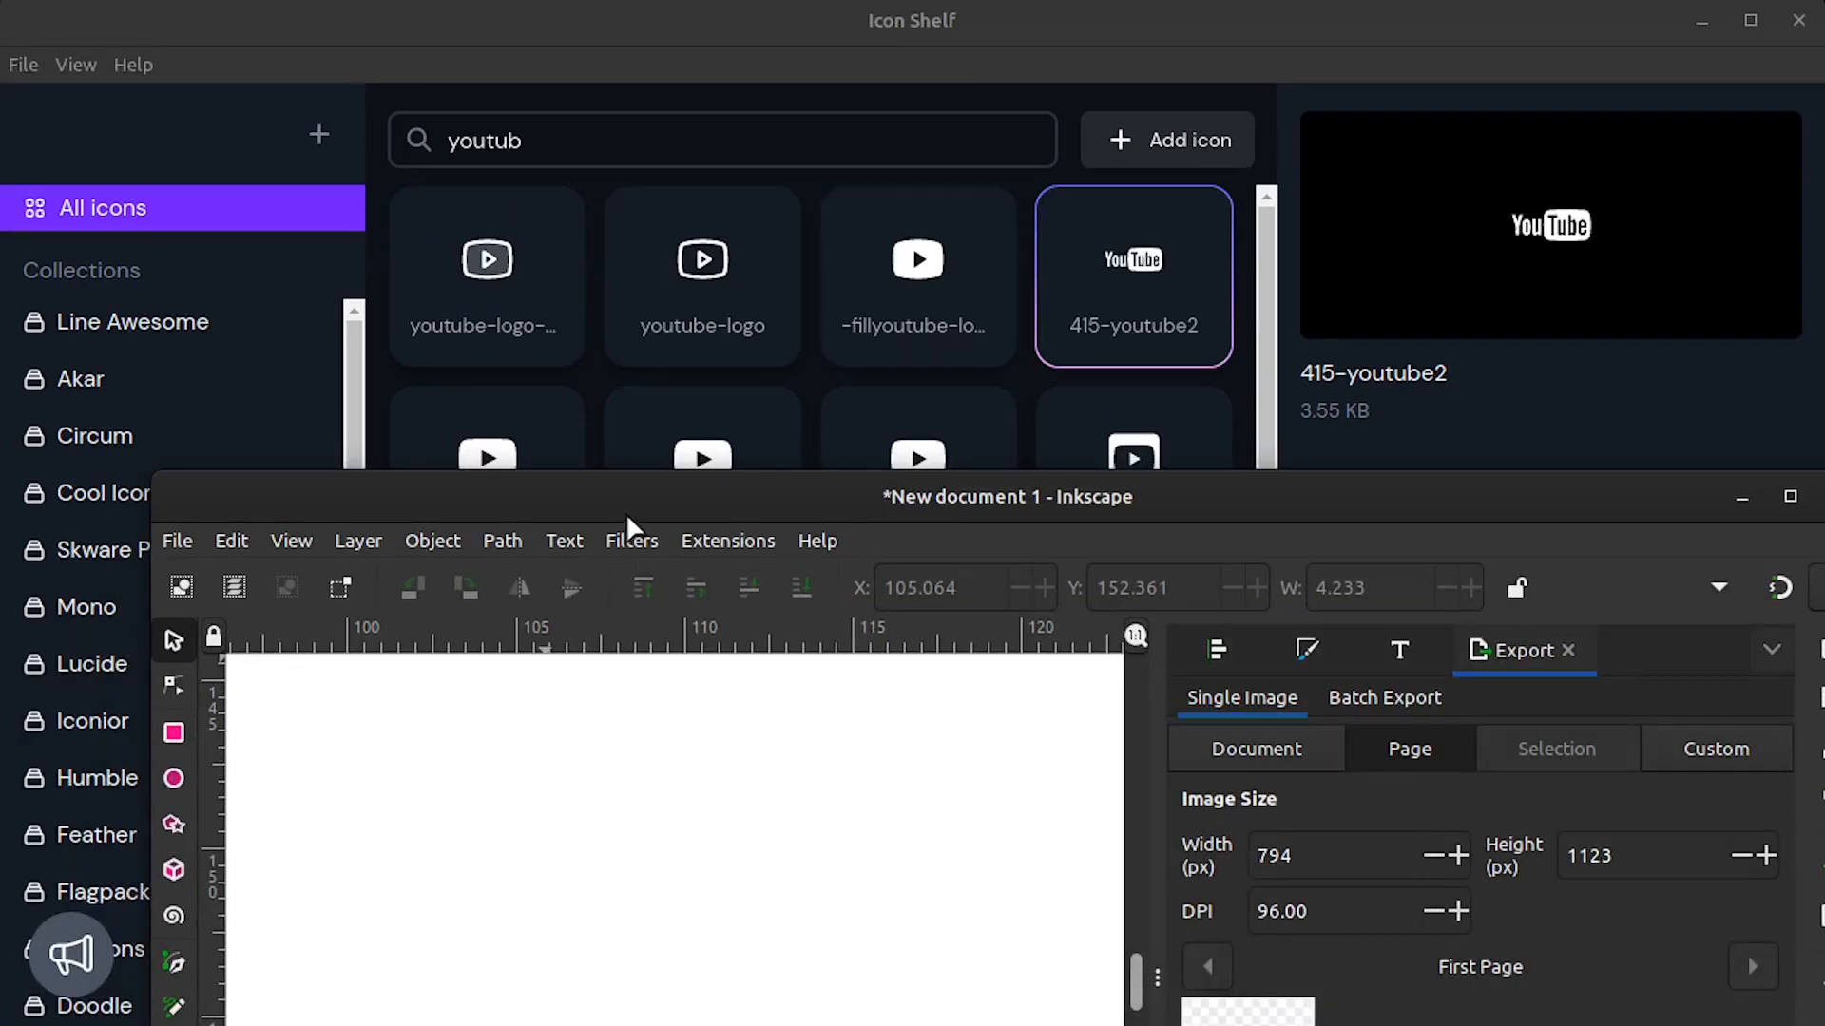
drag(627, 520, 611, 399)
drag(1132, 256, 627, 1024)
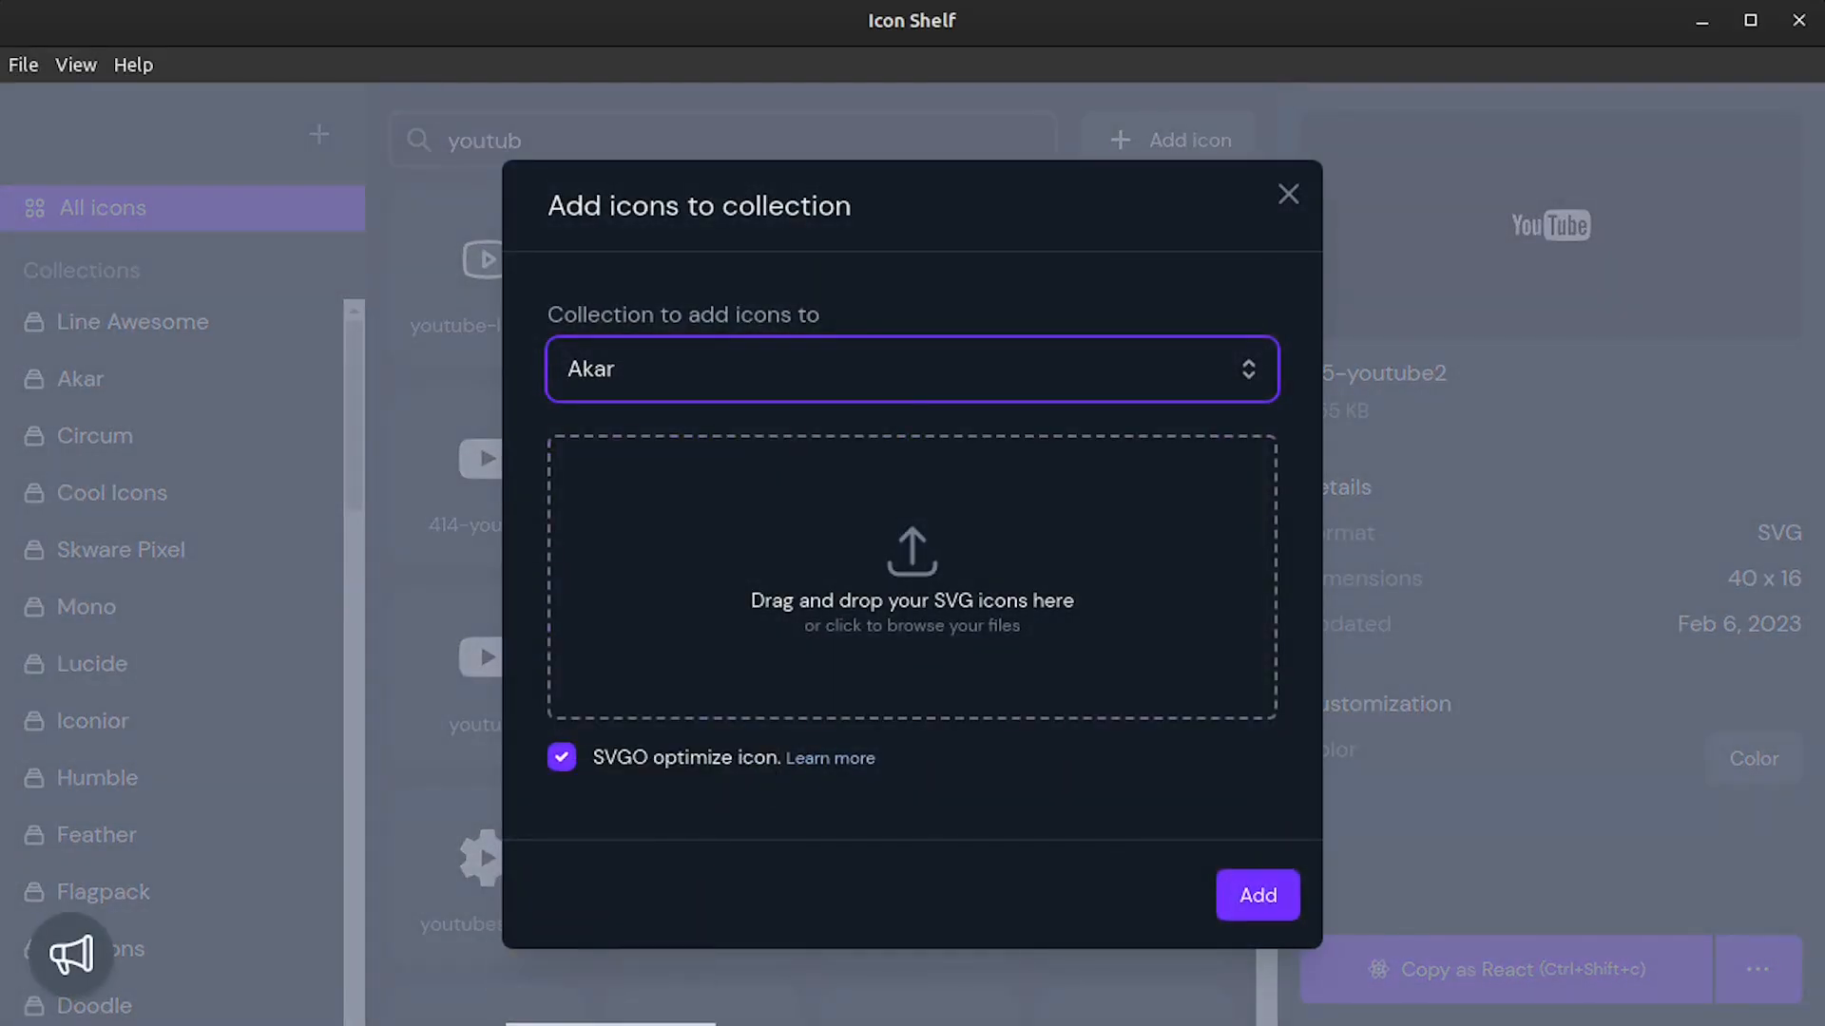
key(alt+Tab)
drag(896, 733, 713, 191)
Step: Reposition the imported YouTube logo on the page and set its fill to red
drag(598, 713, 638, 499)
click(681, 884)
click(728, 884)
click(513, 884)
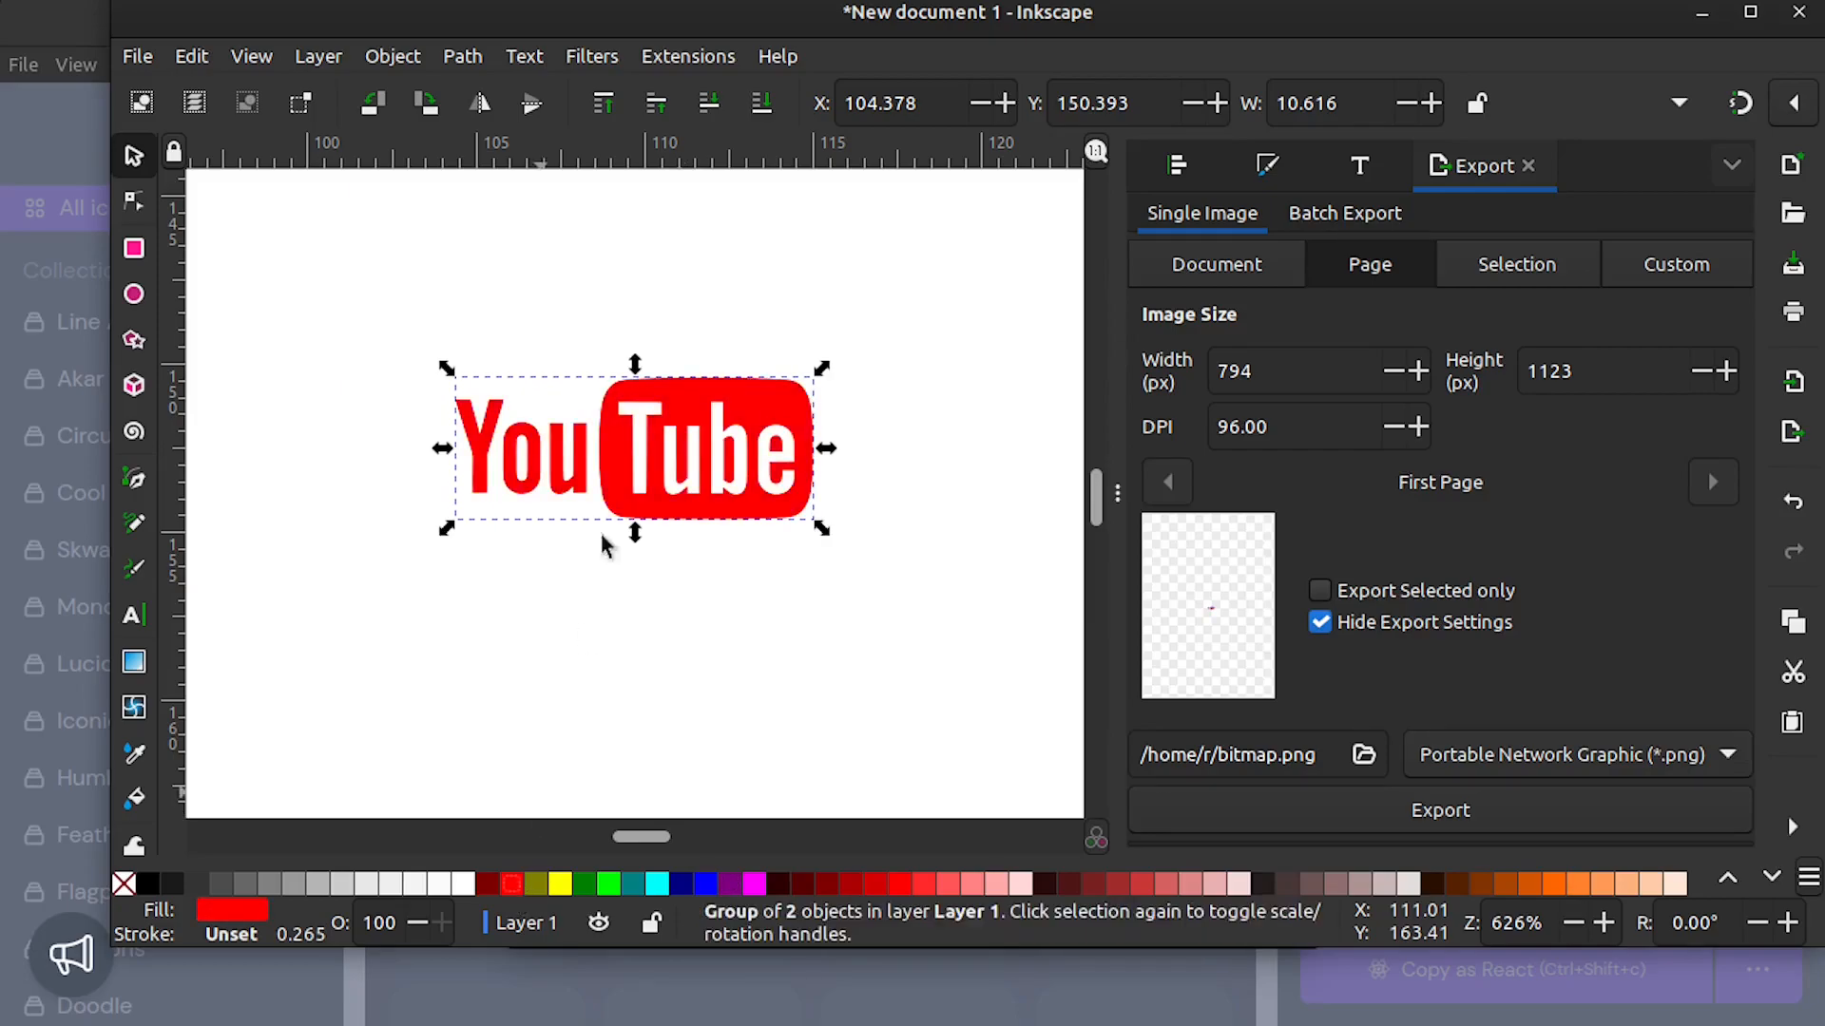
Step: Reshape the logo's "Tube" badge by moving a node on its top edge upward into a peak
click(133, 201)
click(641, 399)
drag(645, 373, 681, 312)
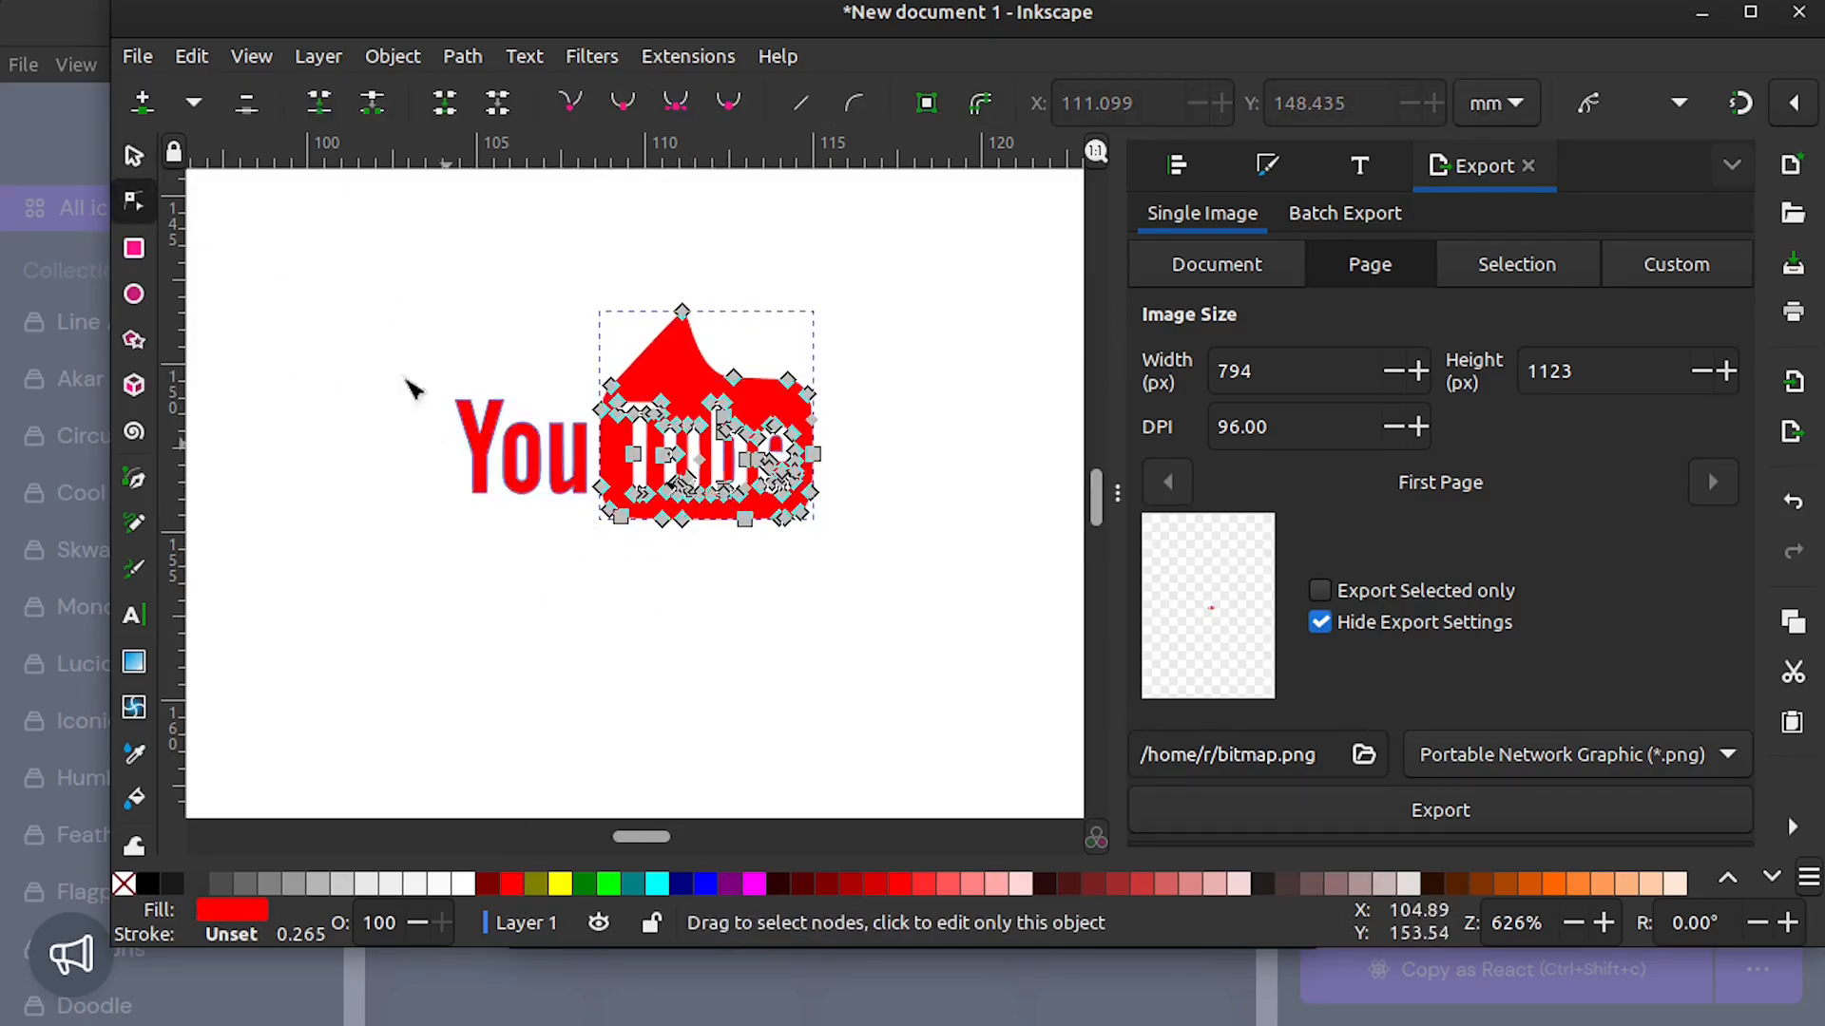
Step: Close the Inkscape document and dismiss the Add icons dialog in Icon Shelf
click(1794, 17)
click(736, 613)
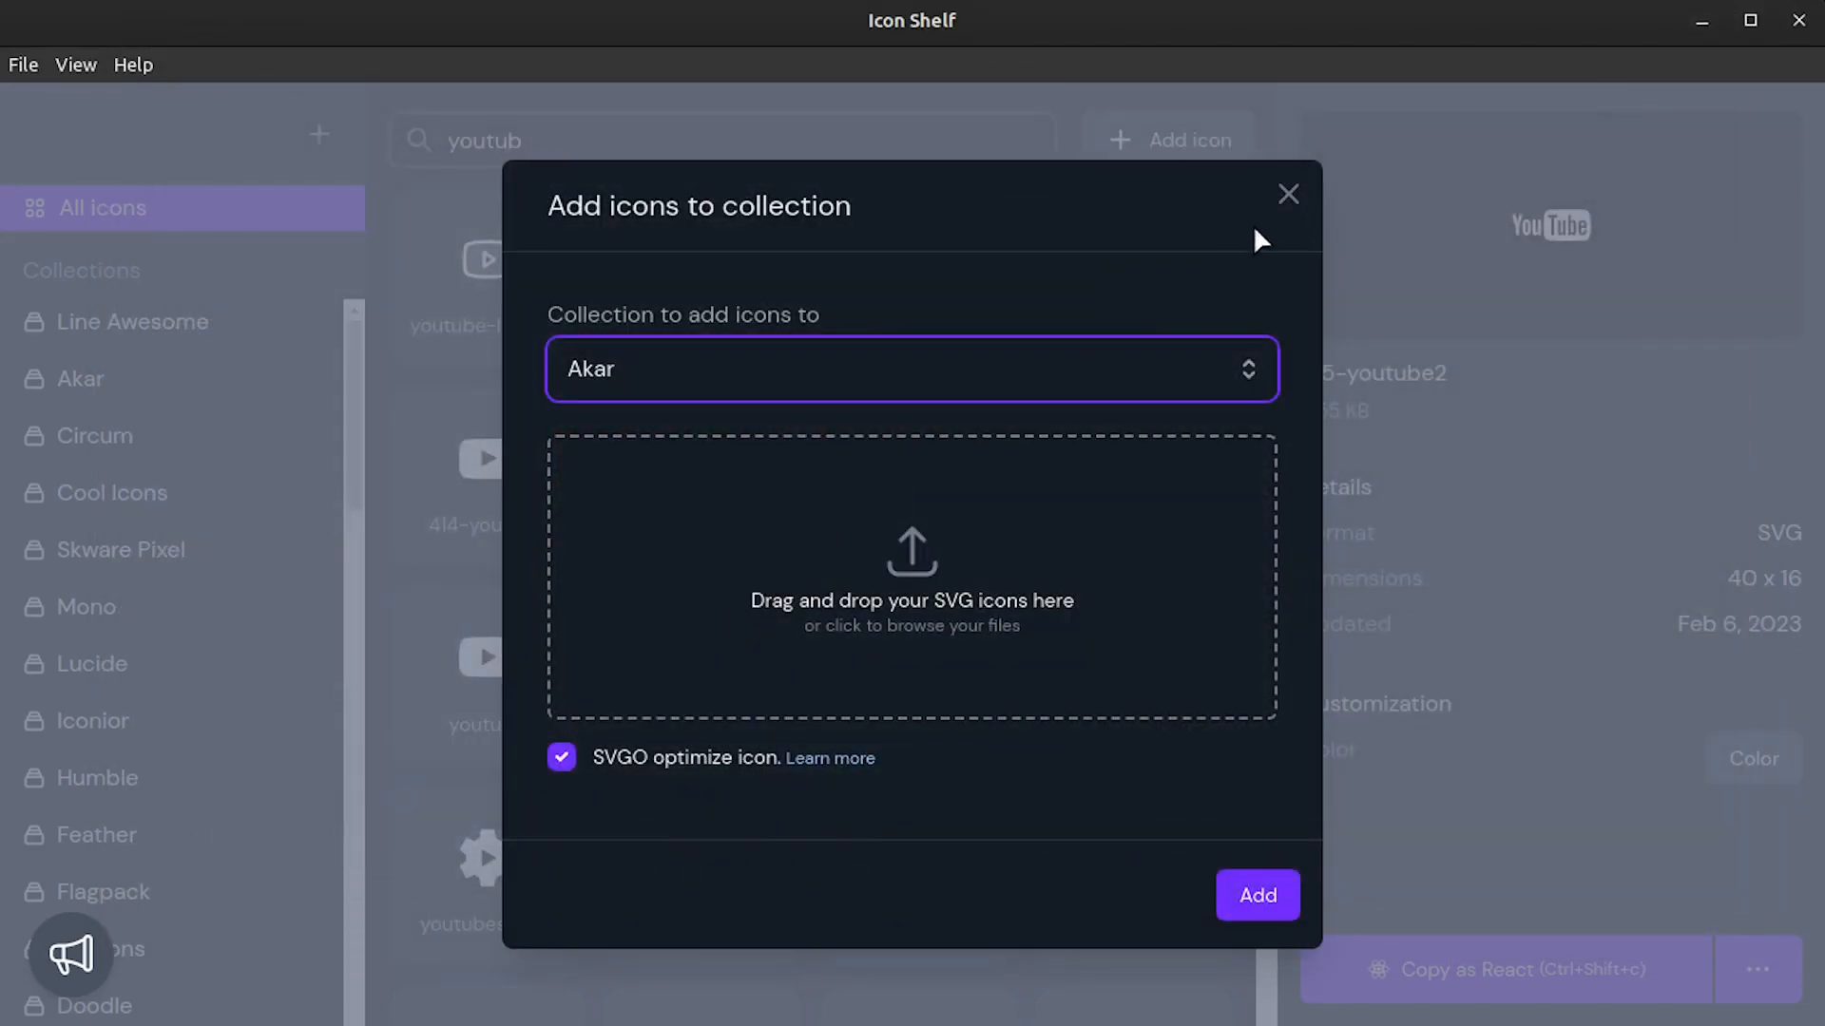
click(1288, 194)
Step: Copy the 415-youtube2 icon as an inline data URI, paste it into the blank text document and inspect its beginning
click(1758, 969)
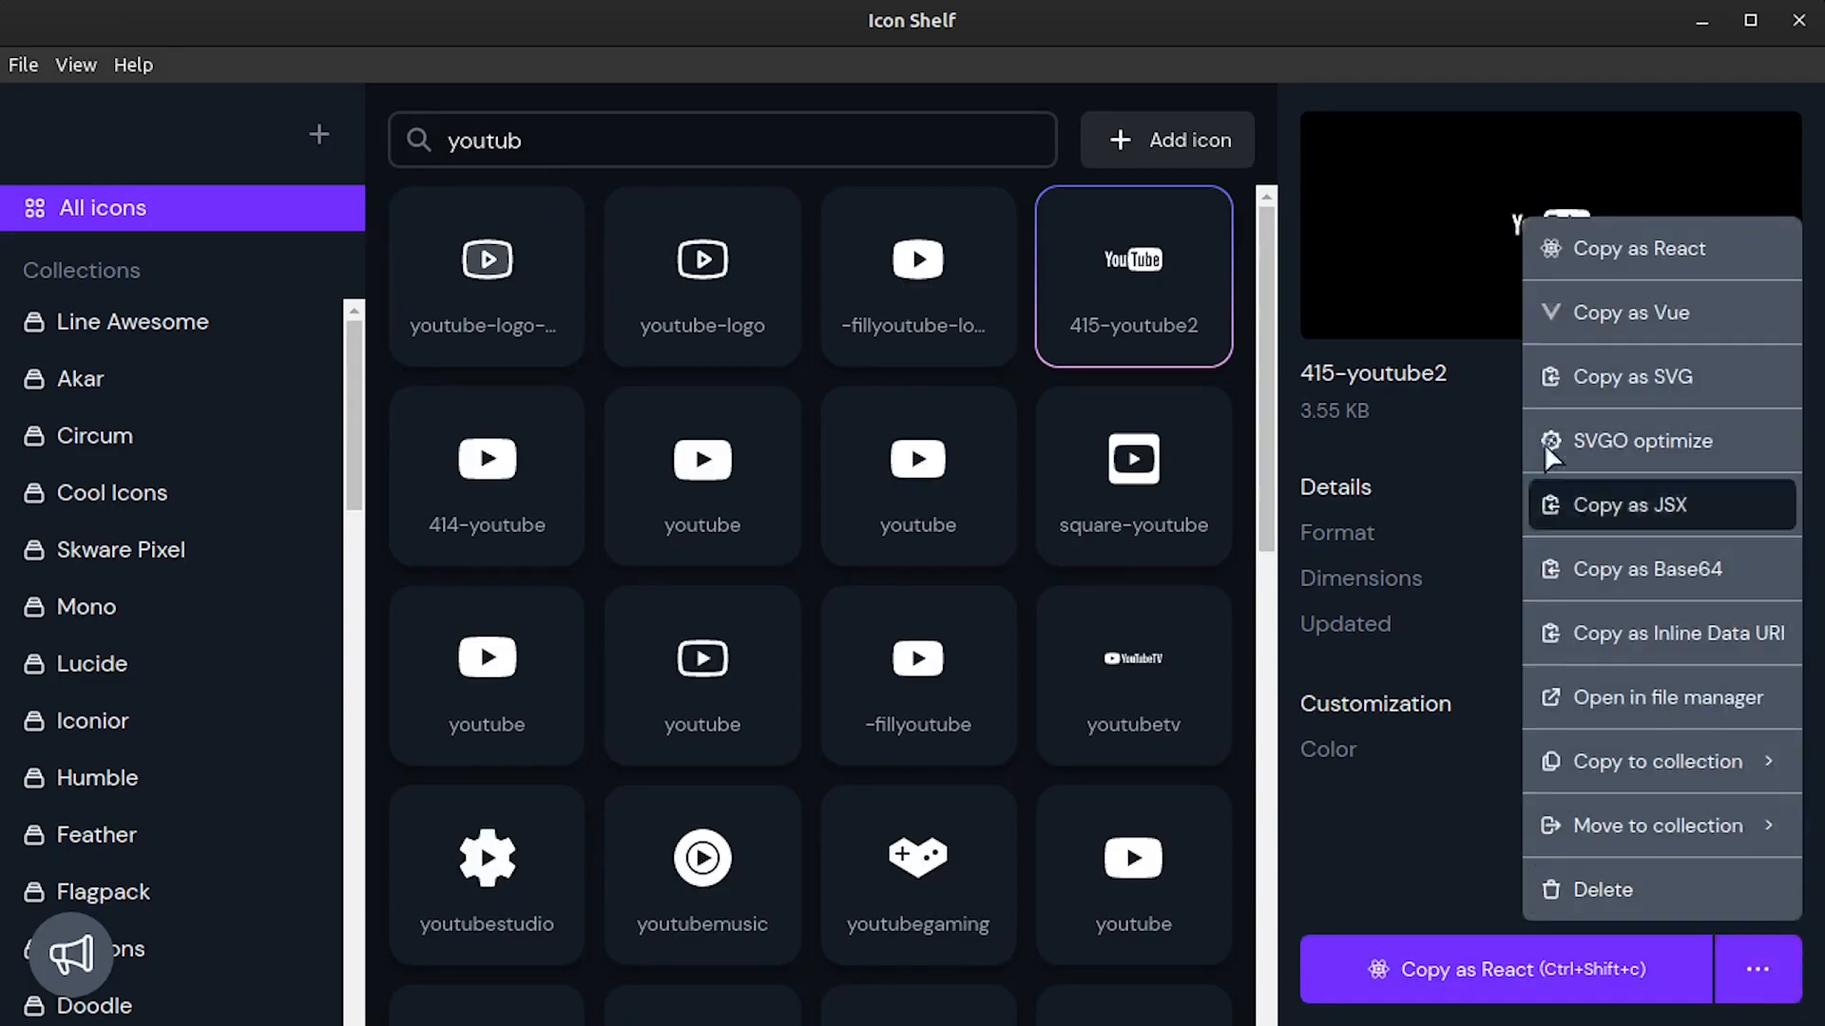
click(1631, 635)
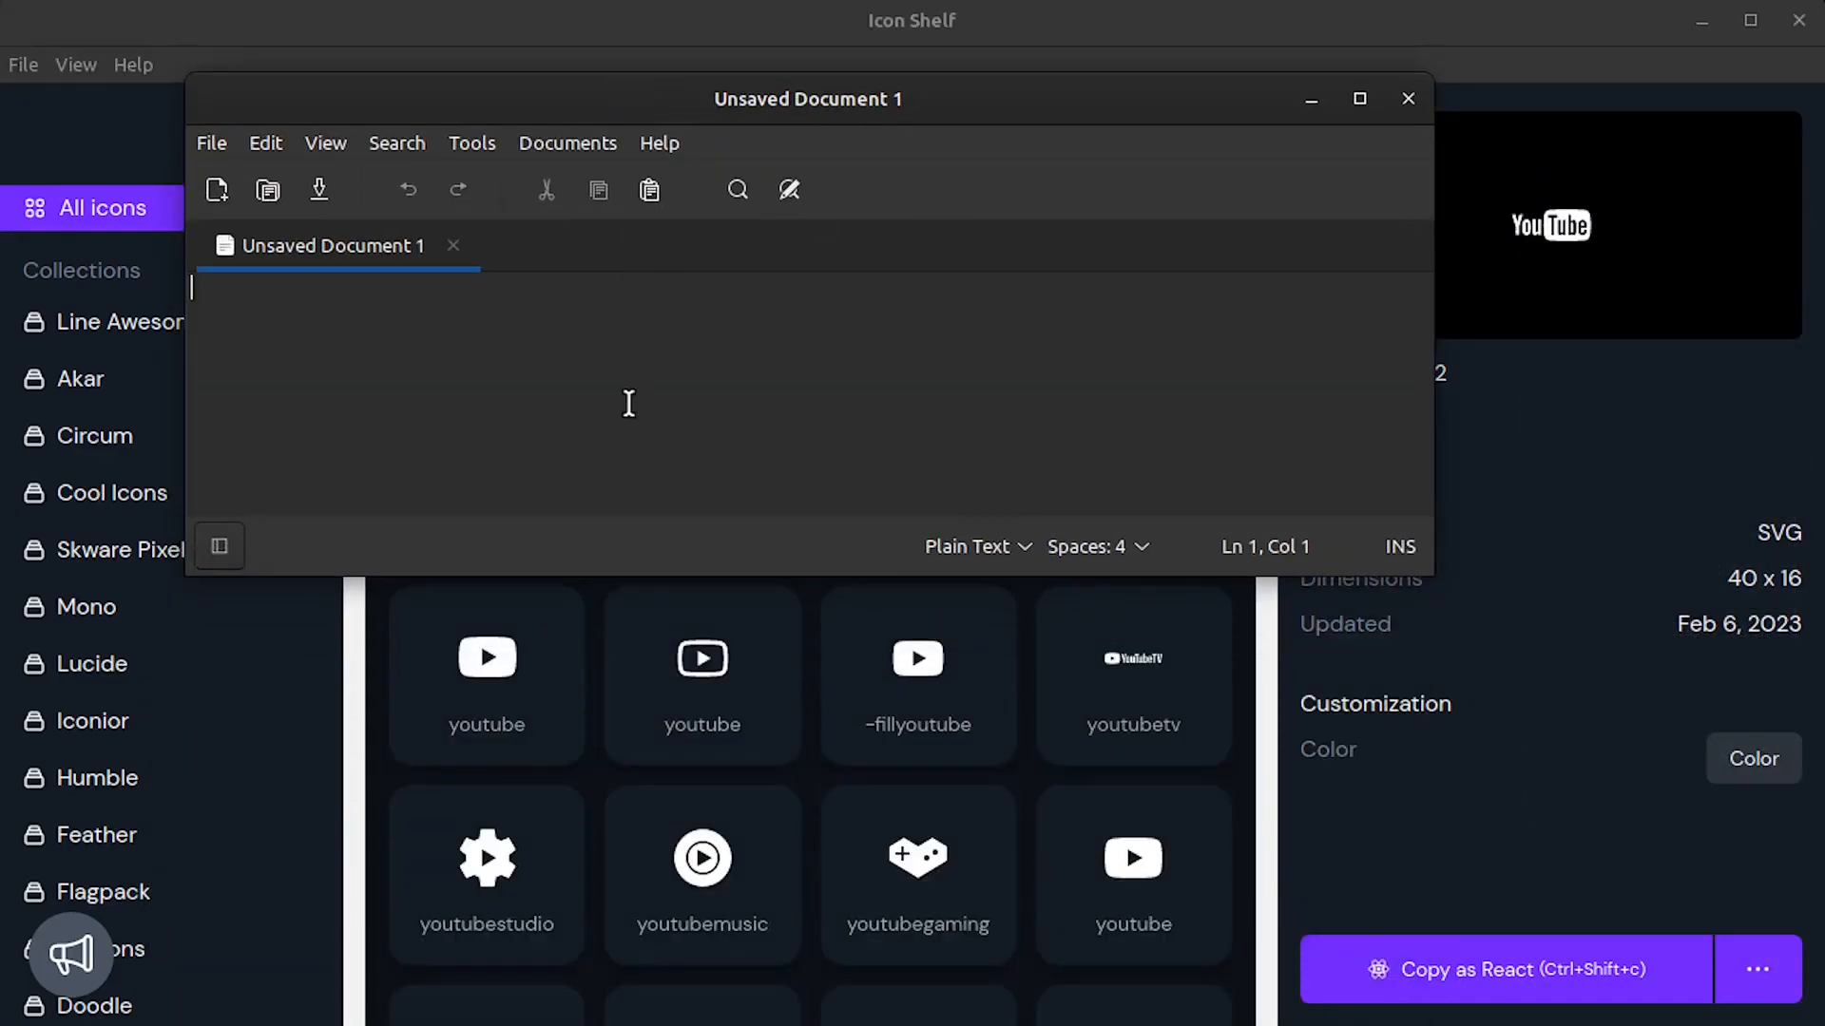
right_click(629, 404)
click(681, 566)
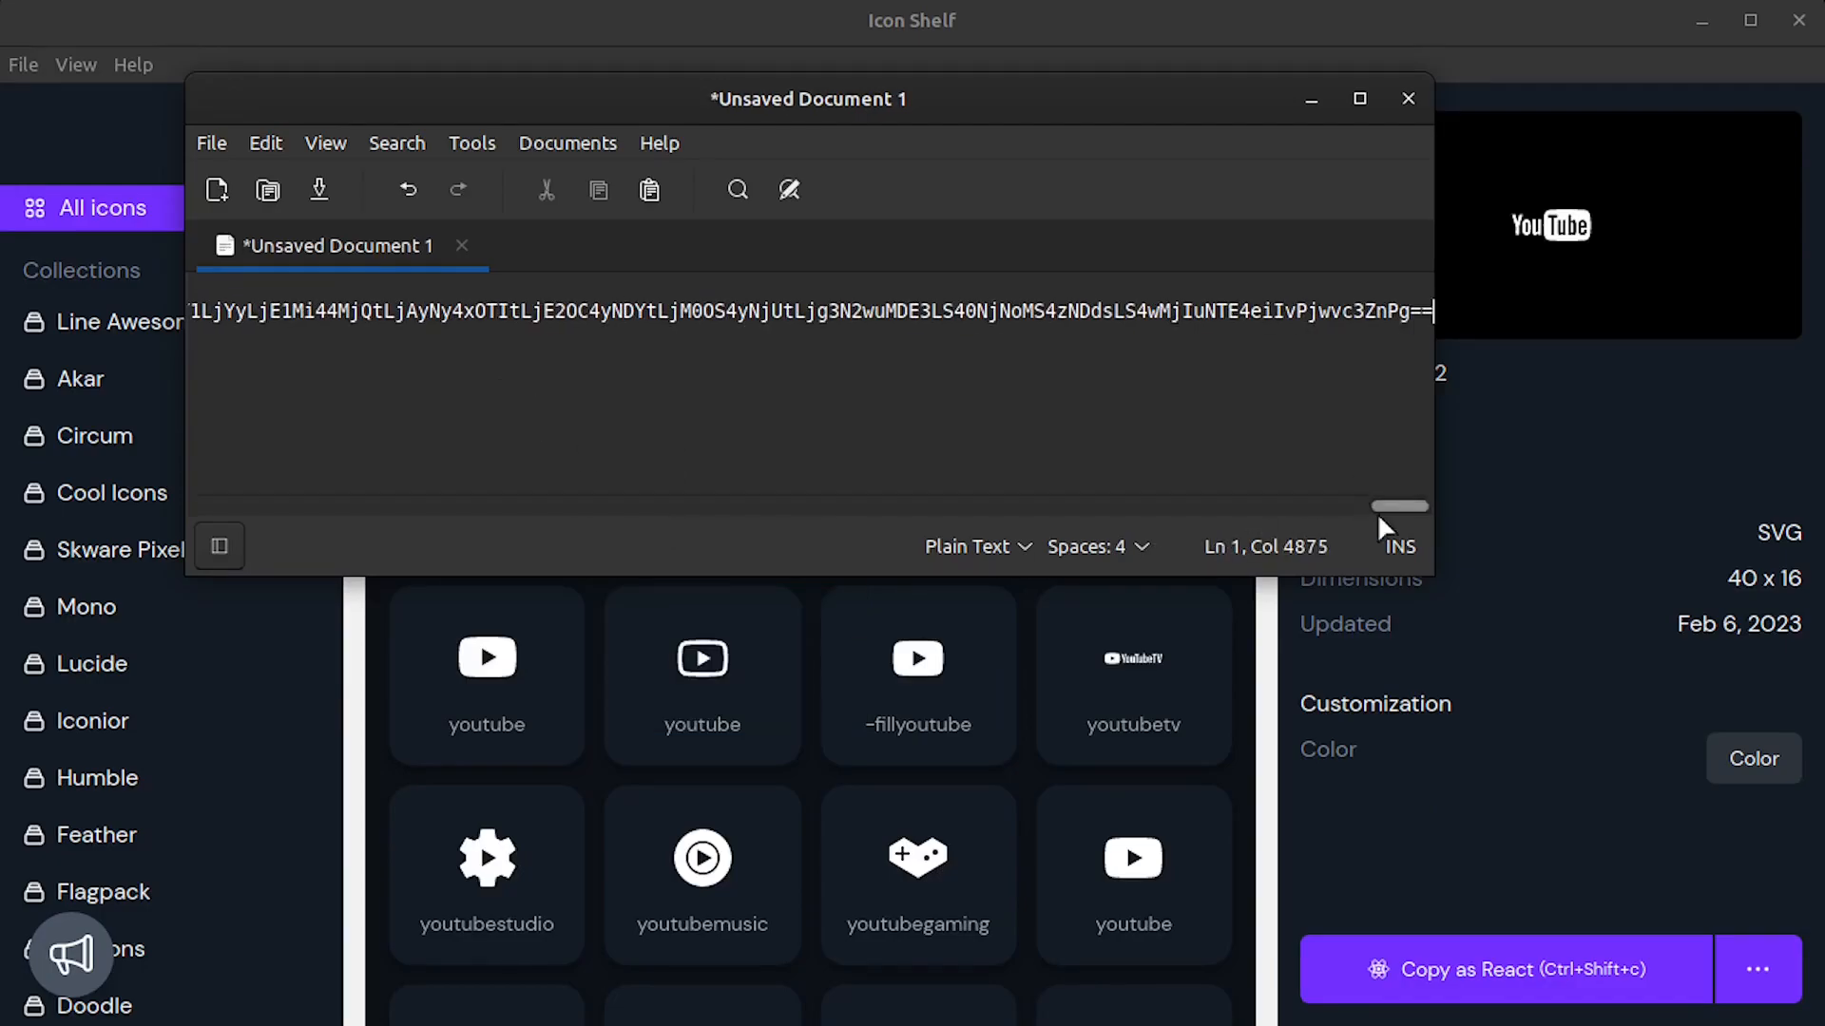
drag(1384, 505, 228, 456)
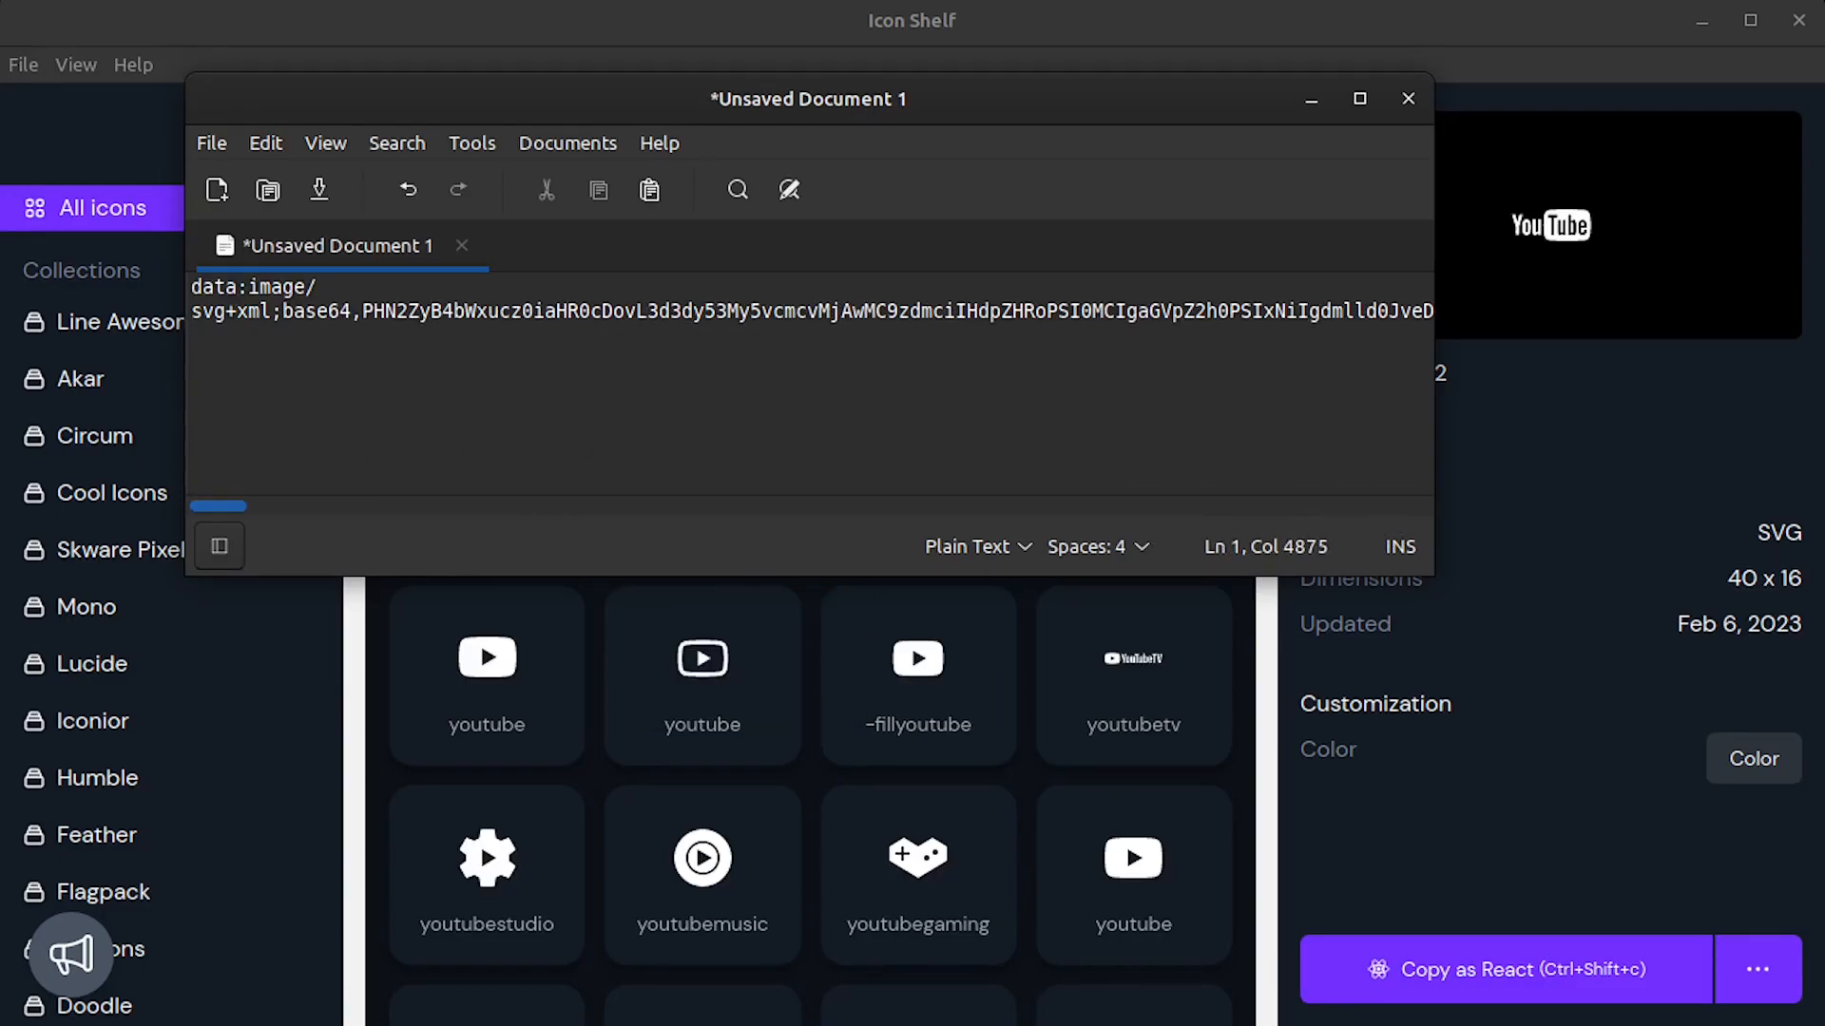
double_click(280, 290)
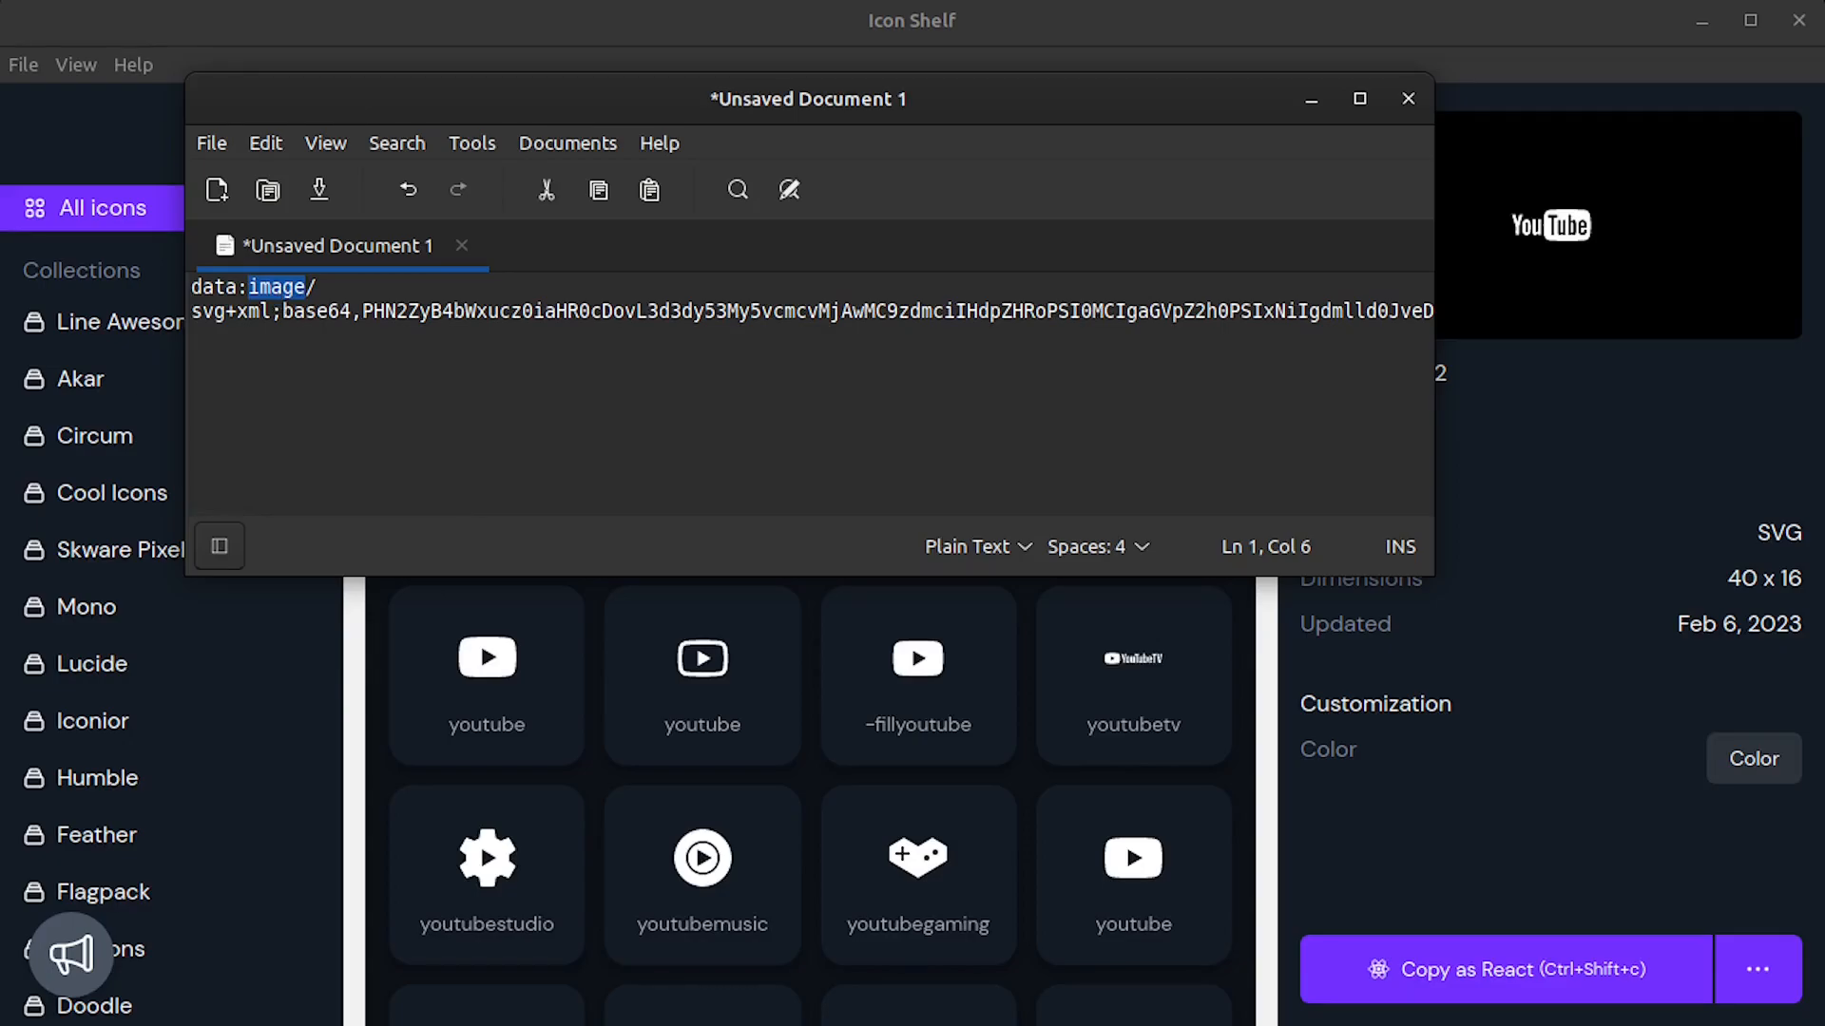
Step: Switch to Firefox and load the copied data URI in a new tab
drag(0, 114, 922, 1)
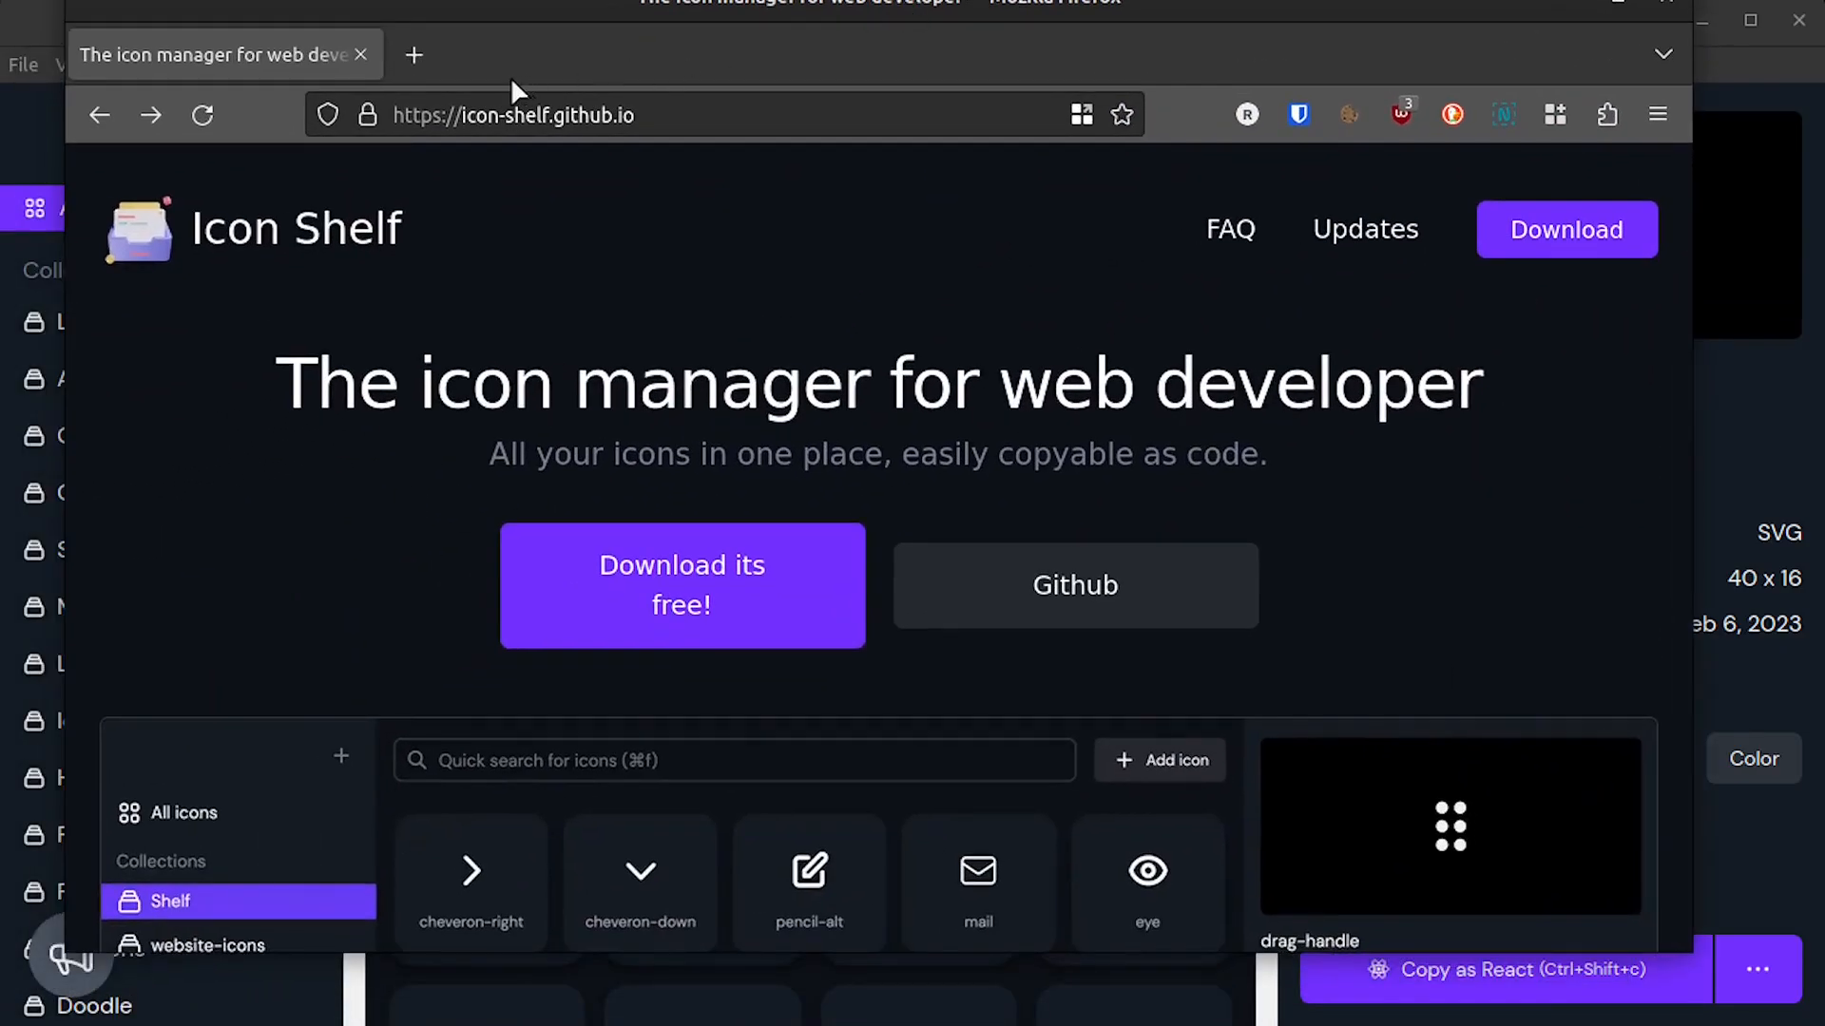
click(430, 61)
right_click(413, 115)
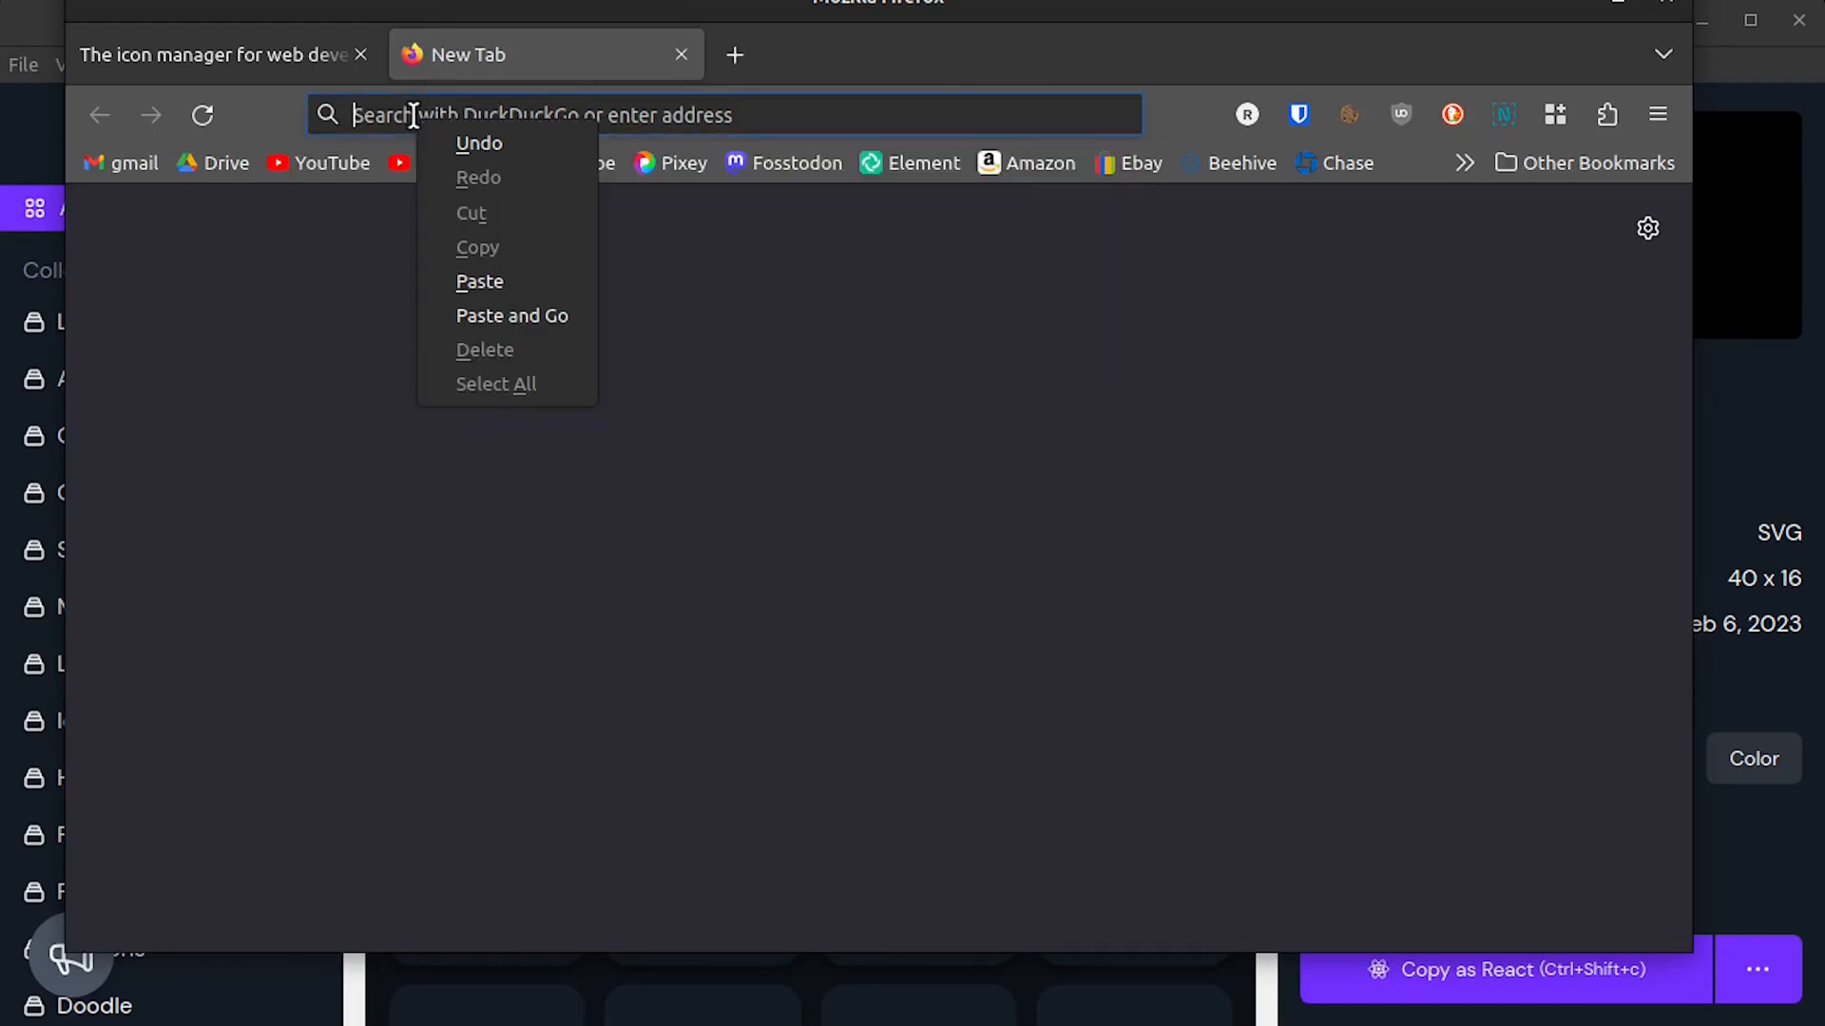
click(480, 279)
key(Return)
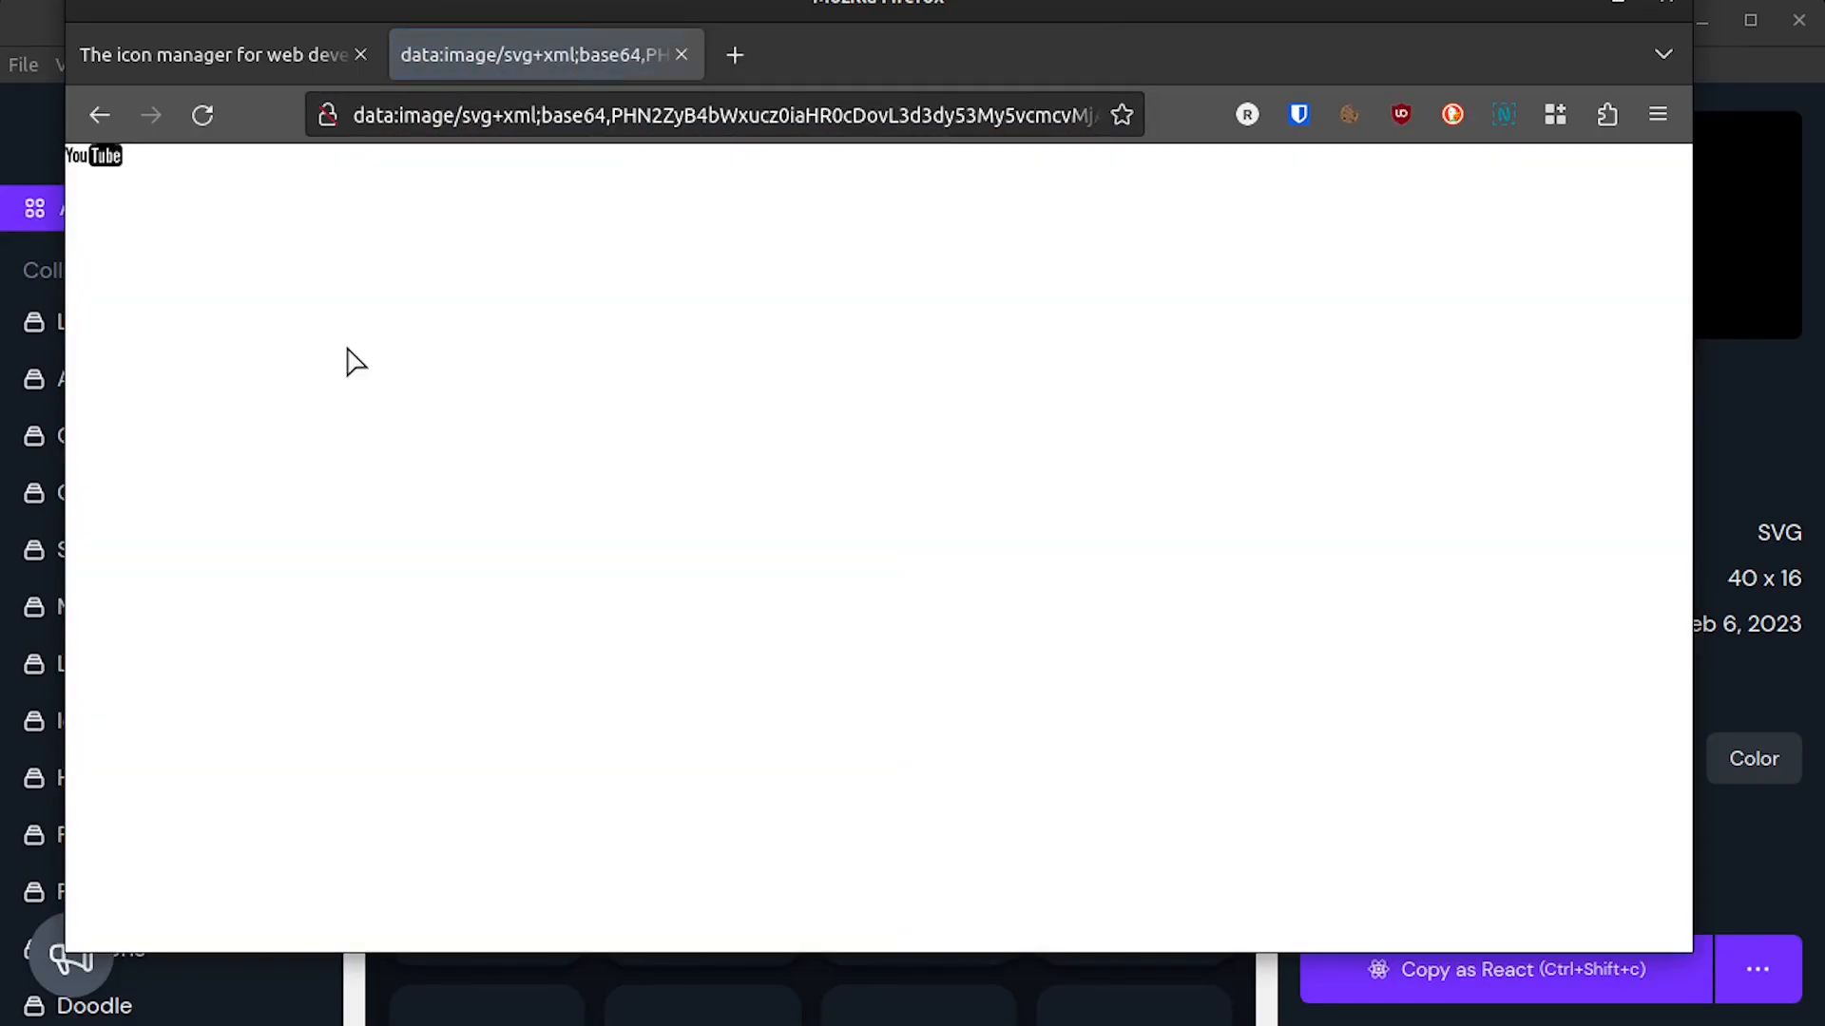
Step: Highlight the beginning of the data URI in the address, clear the selection and close its tab
drag(365, 115, 553, 116)
click(167, 218)
click(681, 55)
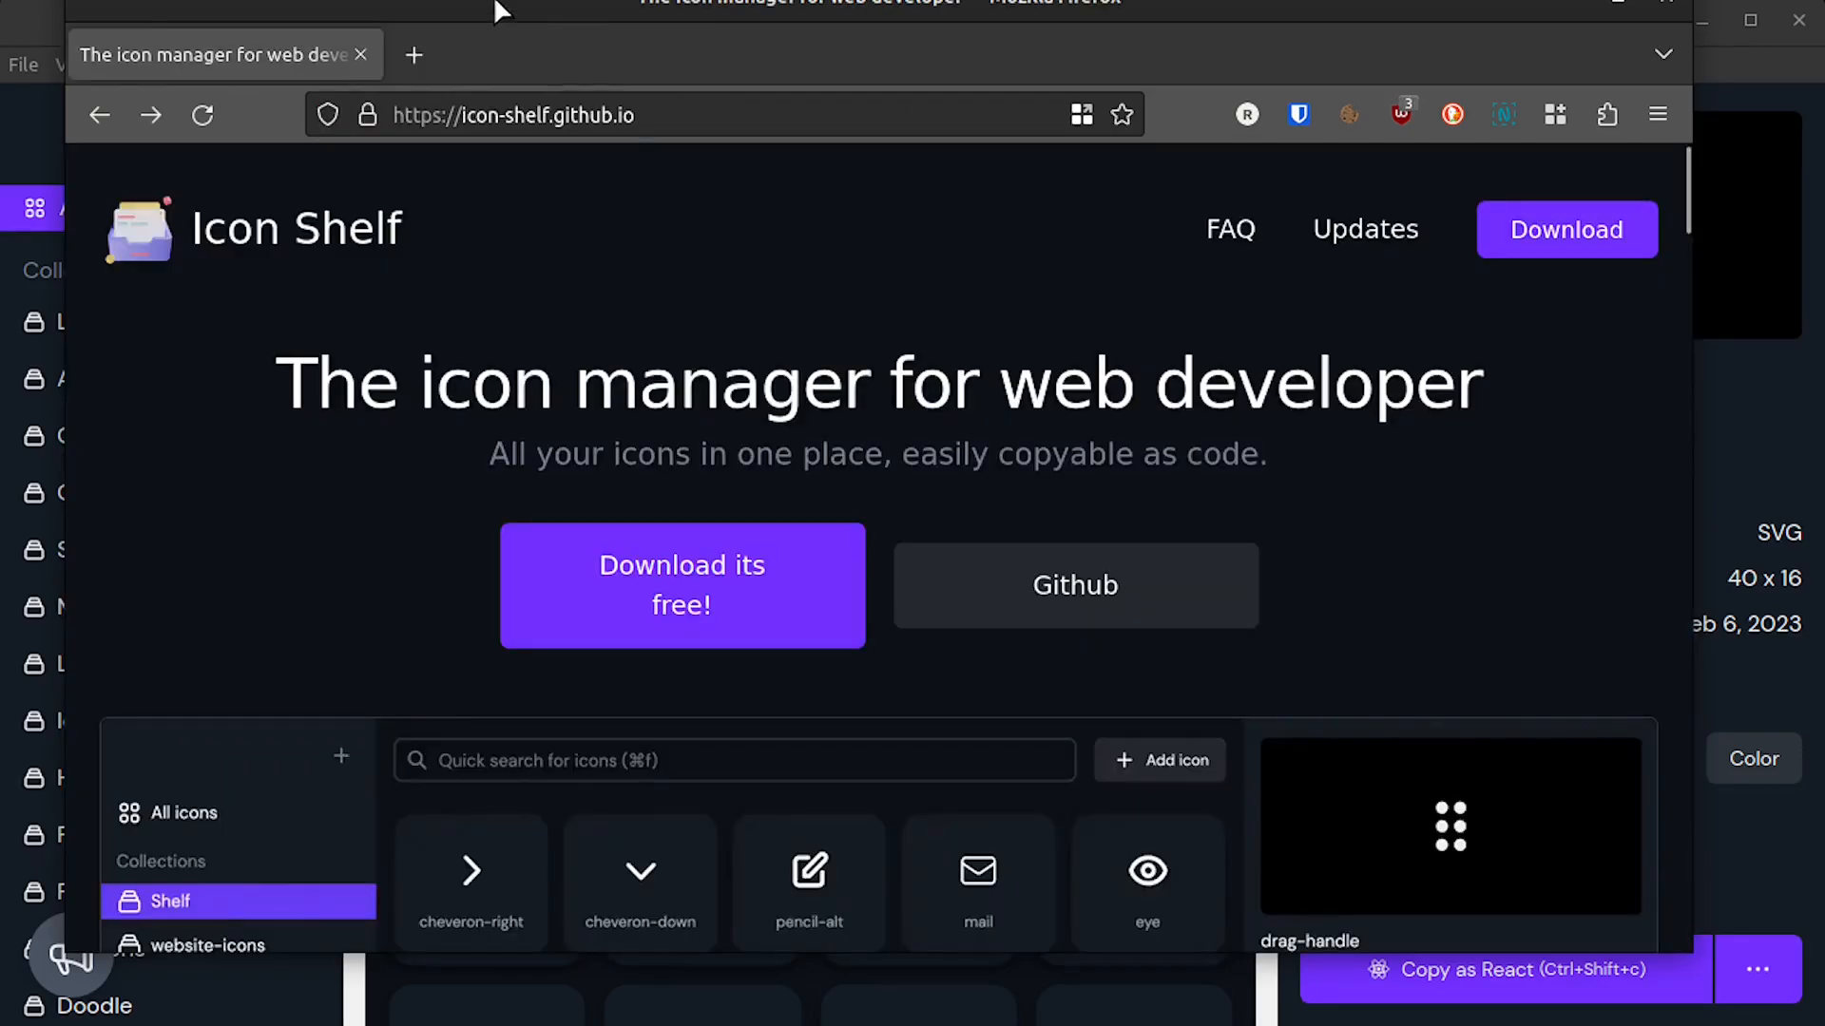
Step: Open the download page on the Icon Shelf website
drag(494, 10, 489, 41)
click(633, 141)
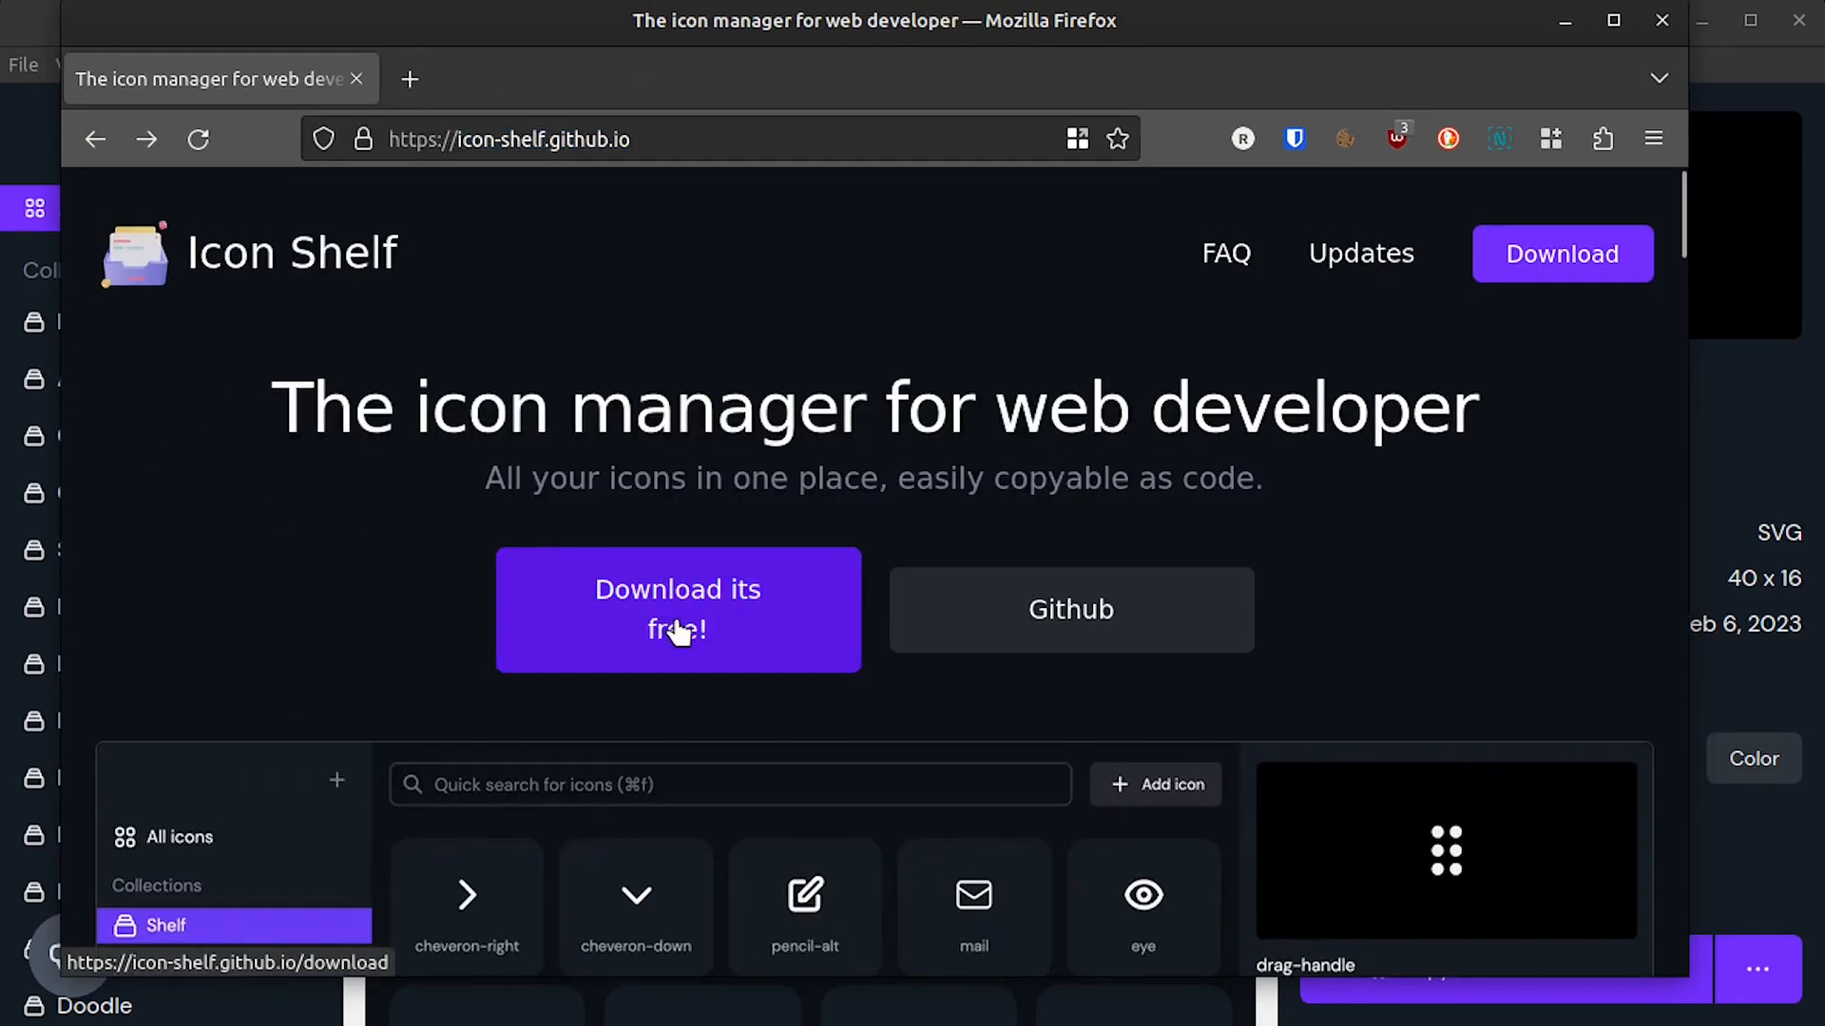
click(672, 624)
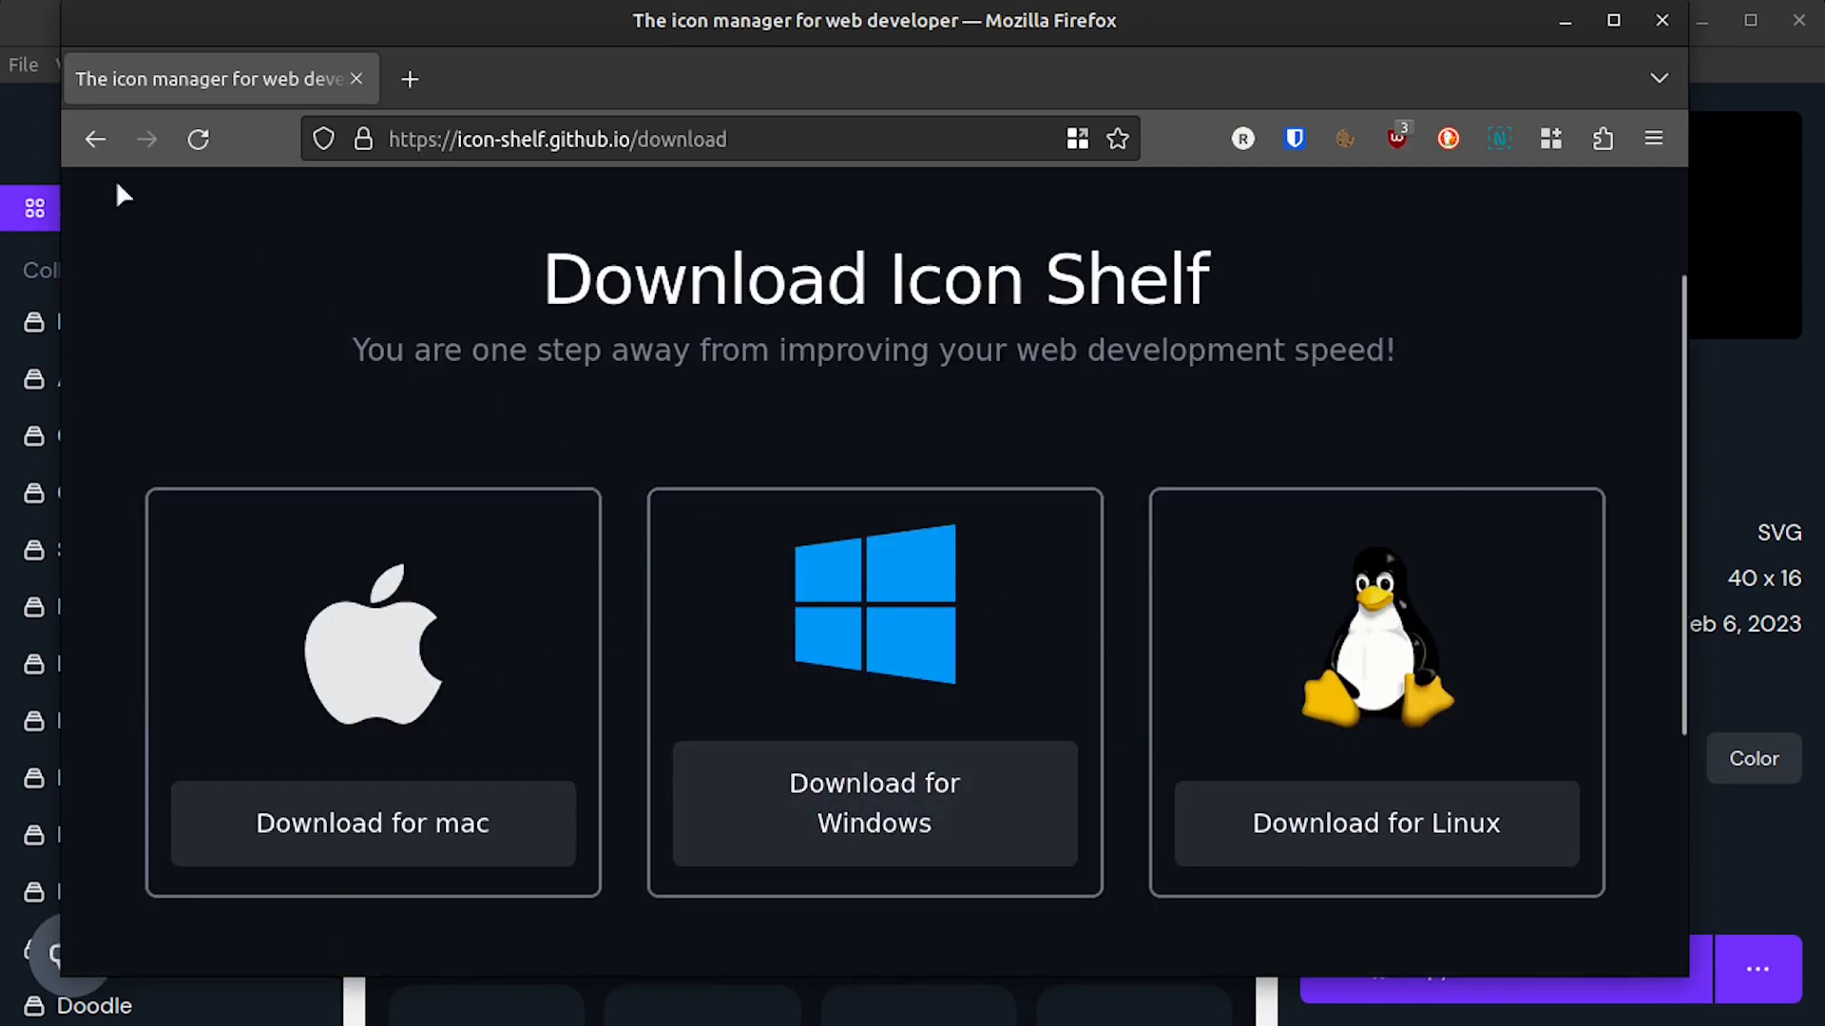
Step: Return to the Icon Shelf home page and review its feature sections, including the options for copying icons as code
click(94, 141)
scroll(605, 584, down, 10)
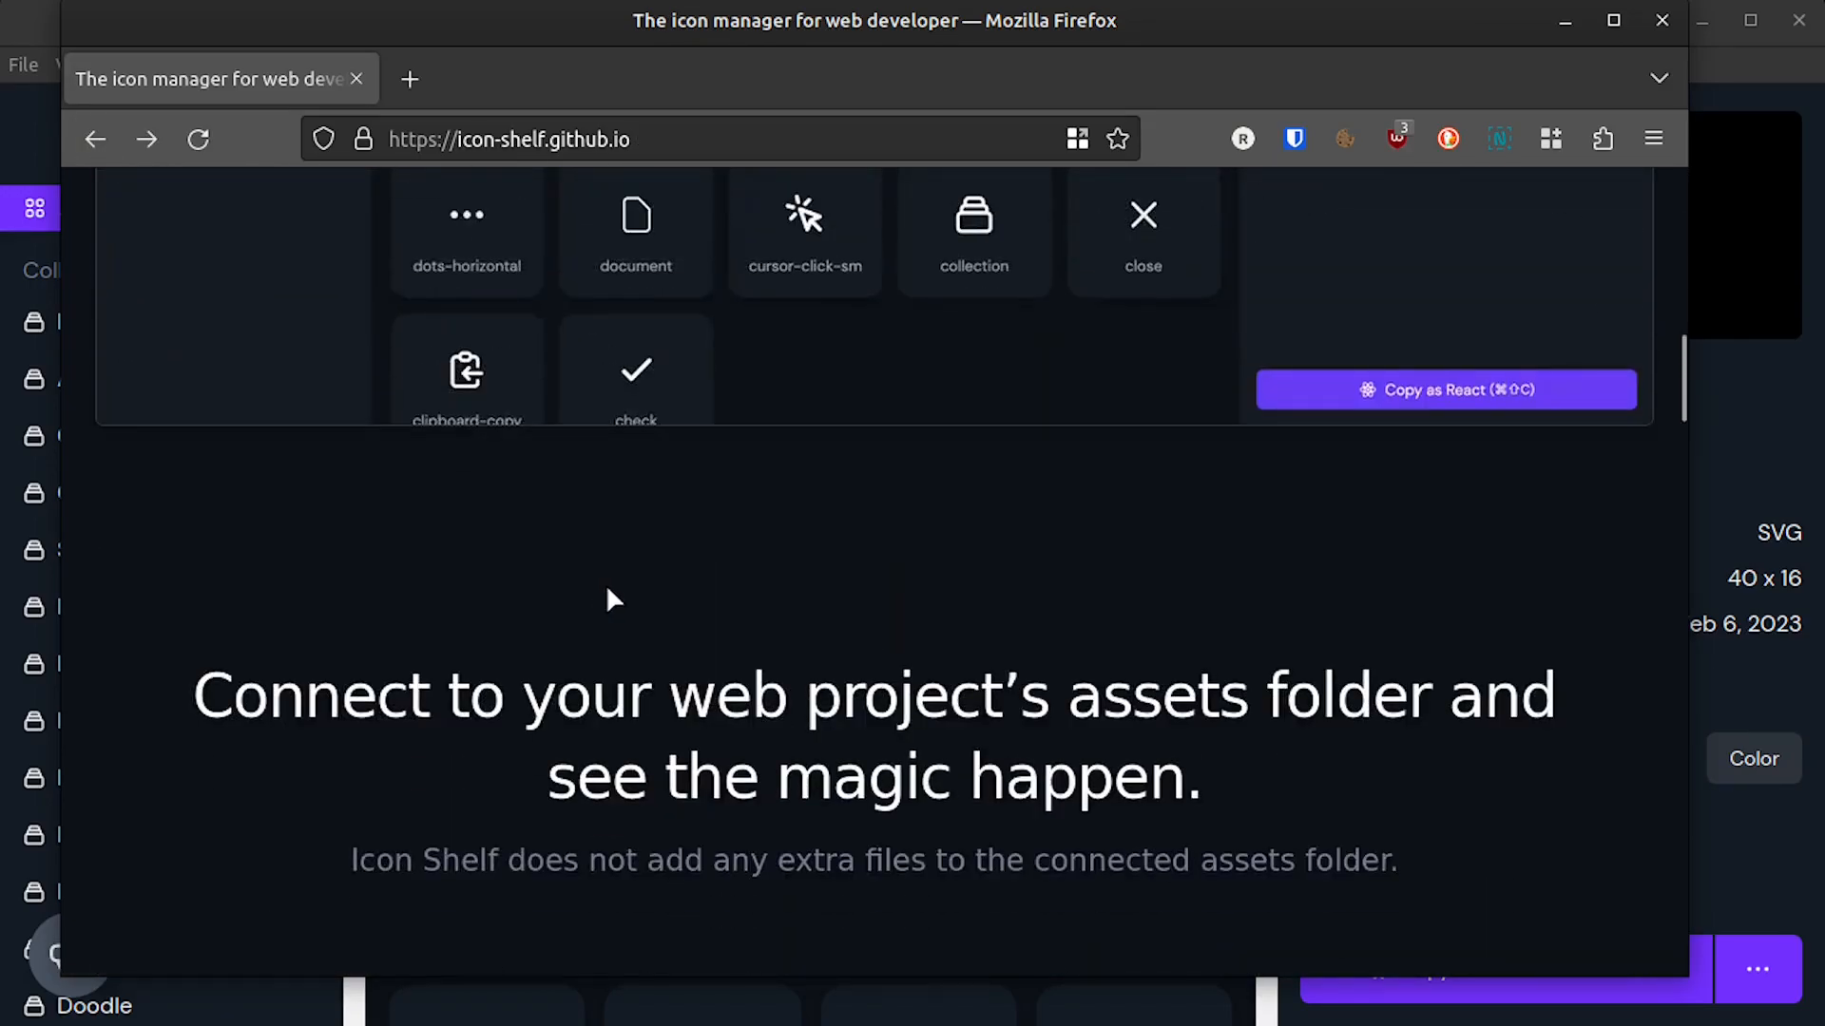
scroll(608, 594, down, 8)
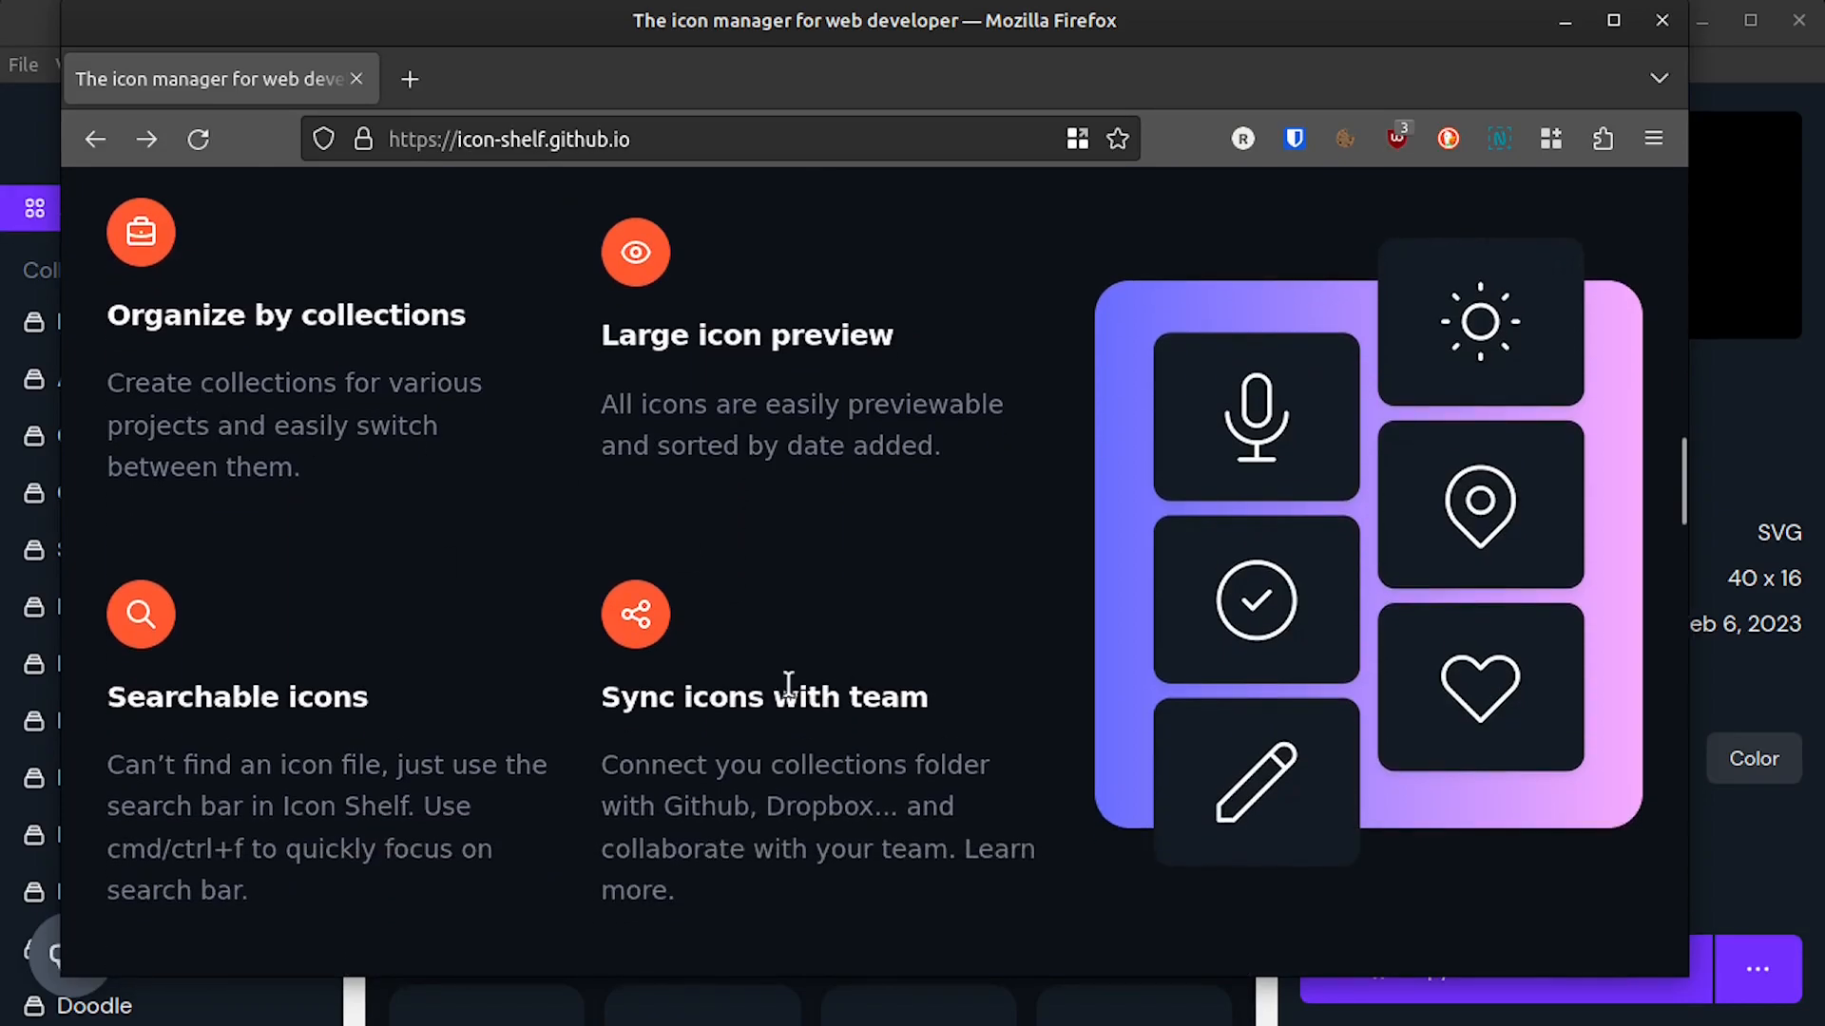
scroll(693, 655, down, 8)
scroll(992, 676, down, 6)
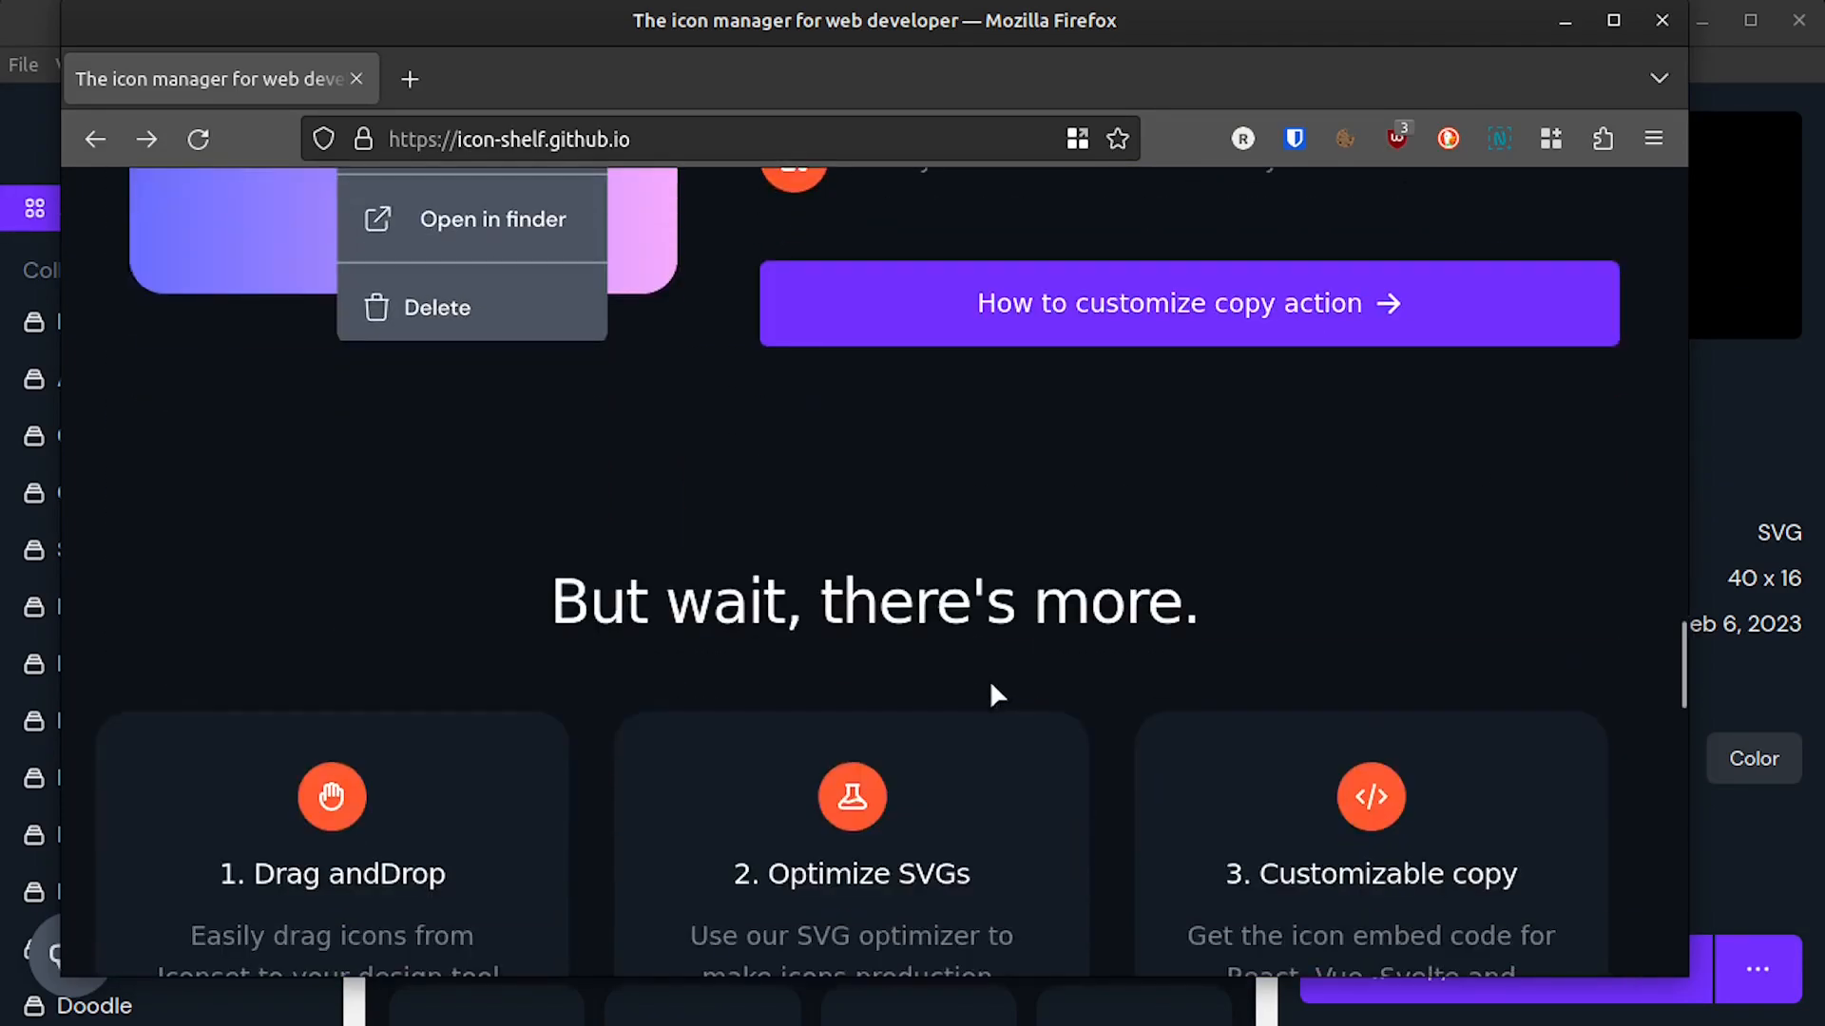
scroll(989, 681, up, 8)
scroll(1013, 622, down, 3)
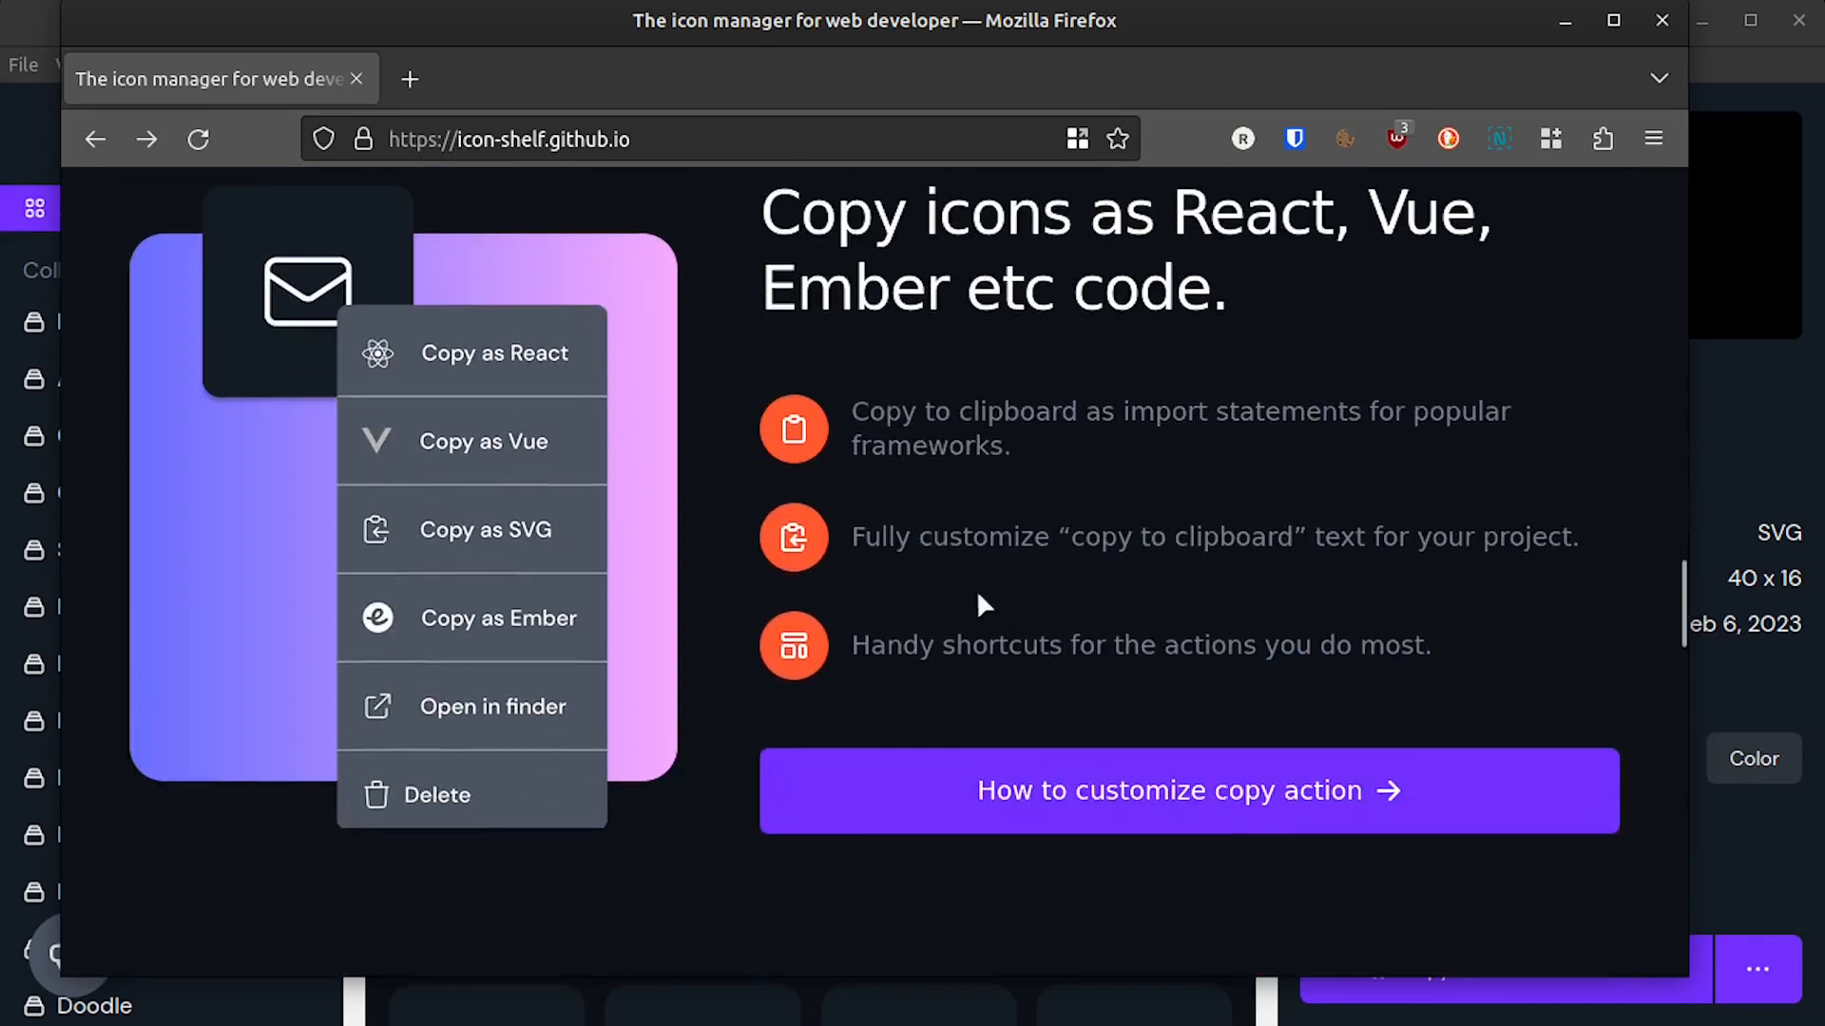
scroll(961, 377, down, 6)
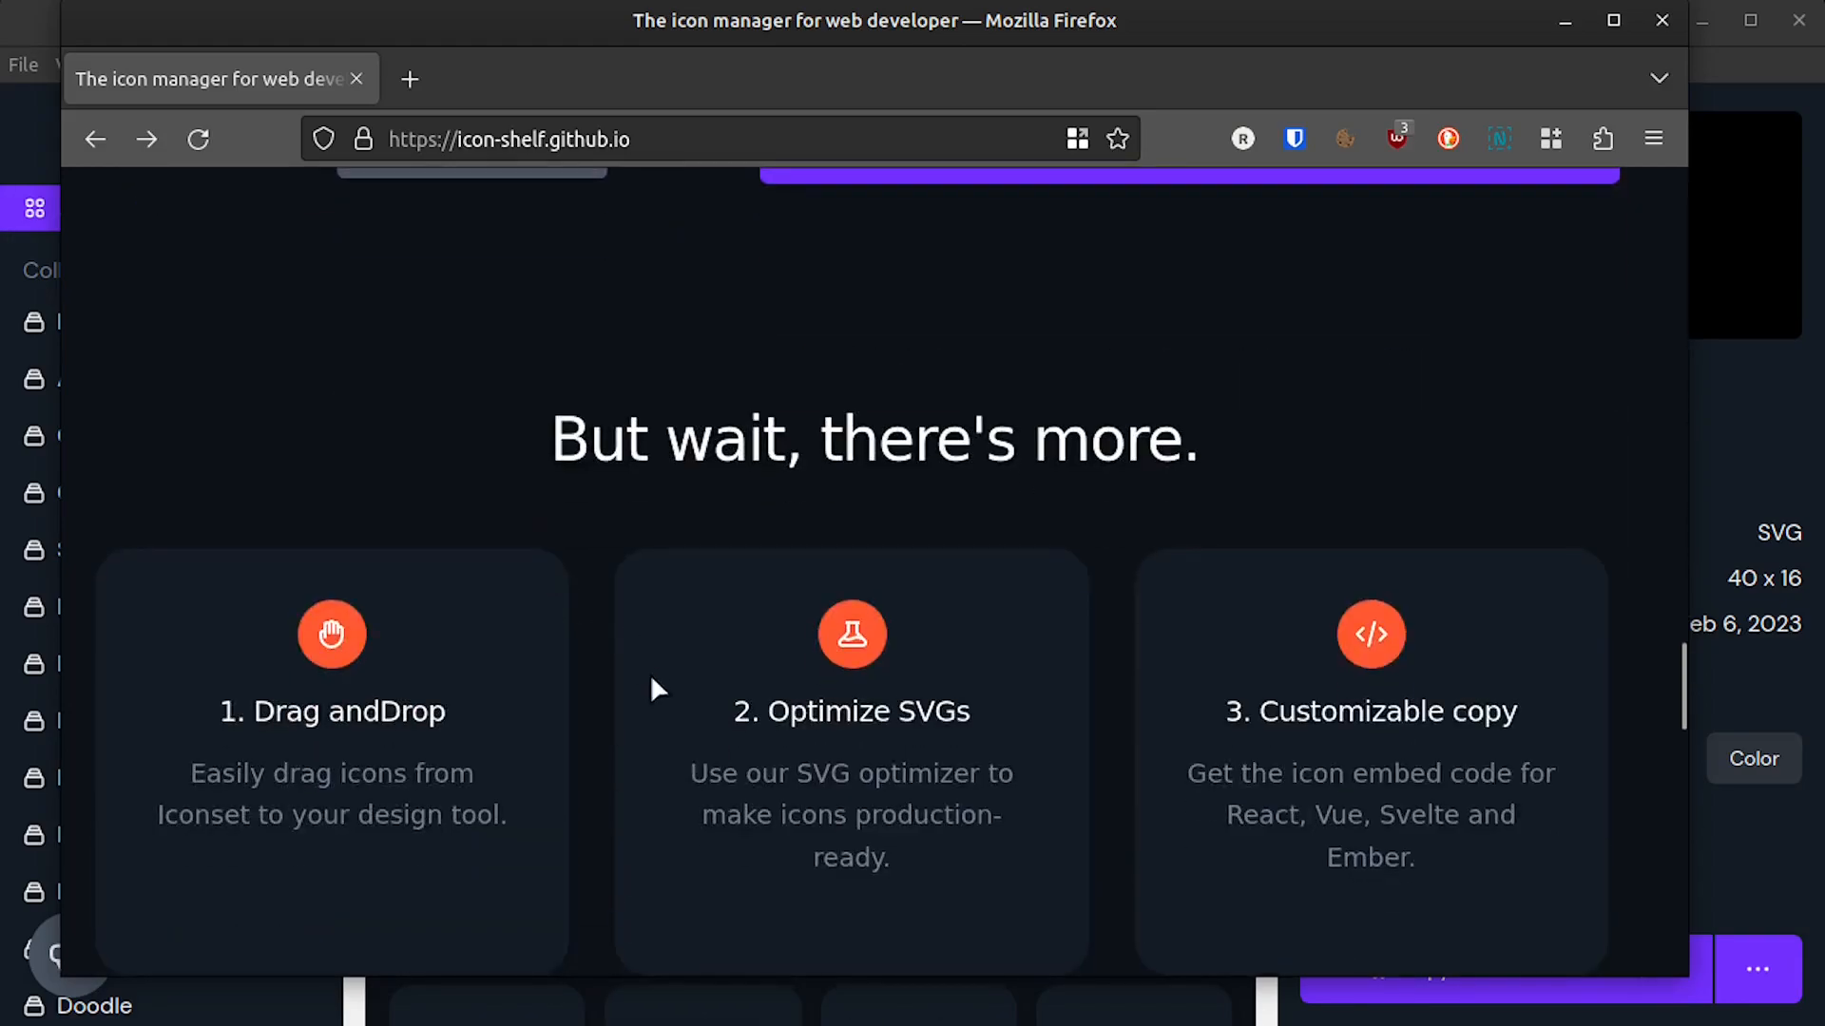
Step: Close the Icon Shelf website tab and minimize the unsaved text document to return to Icon Shelf
click(356, 81)
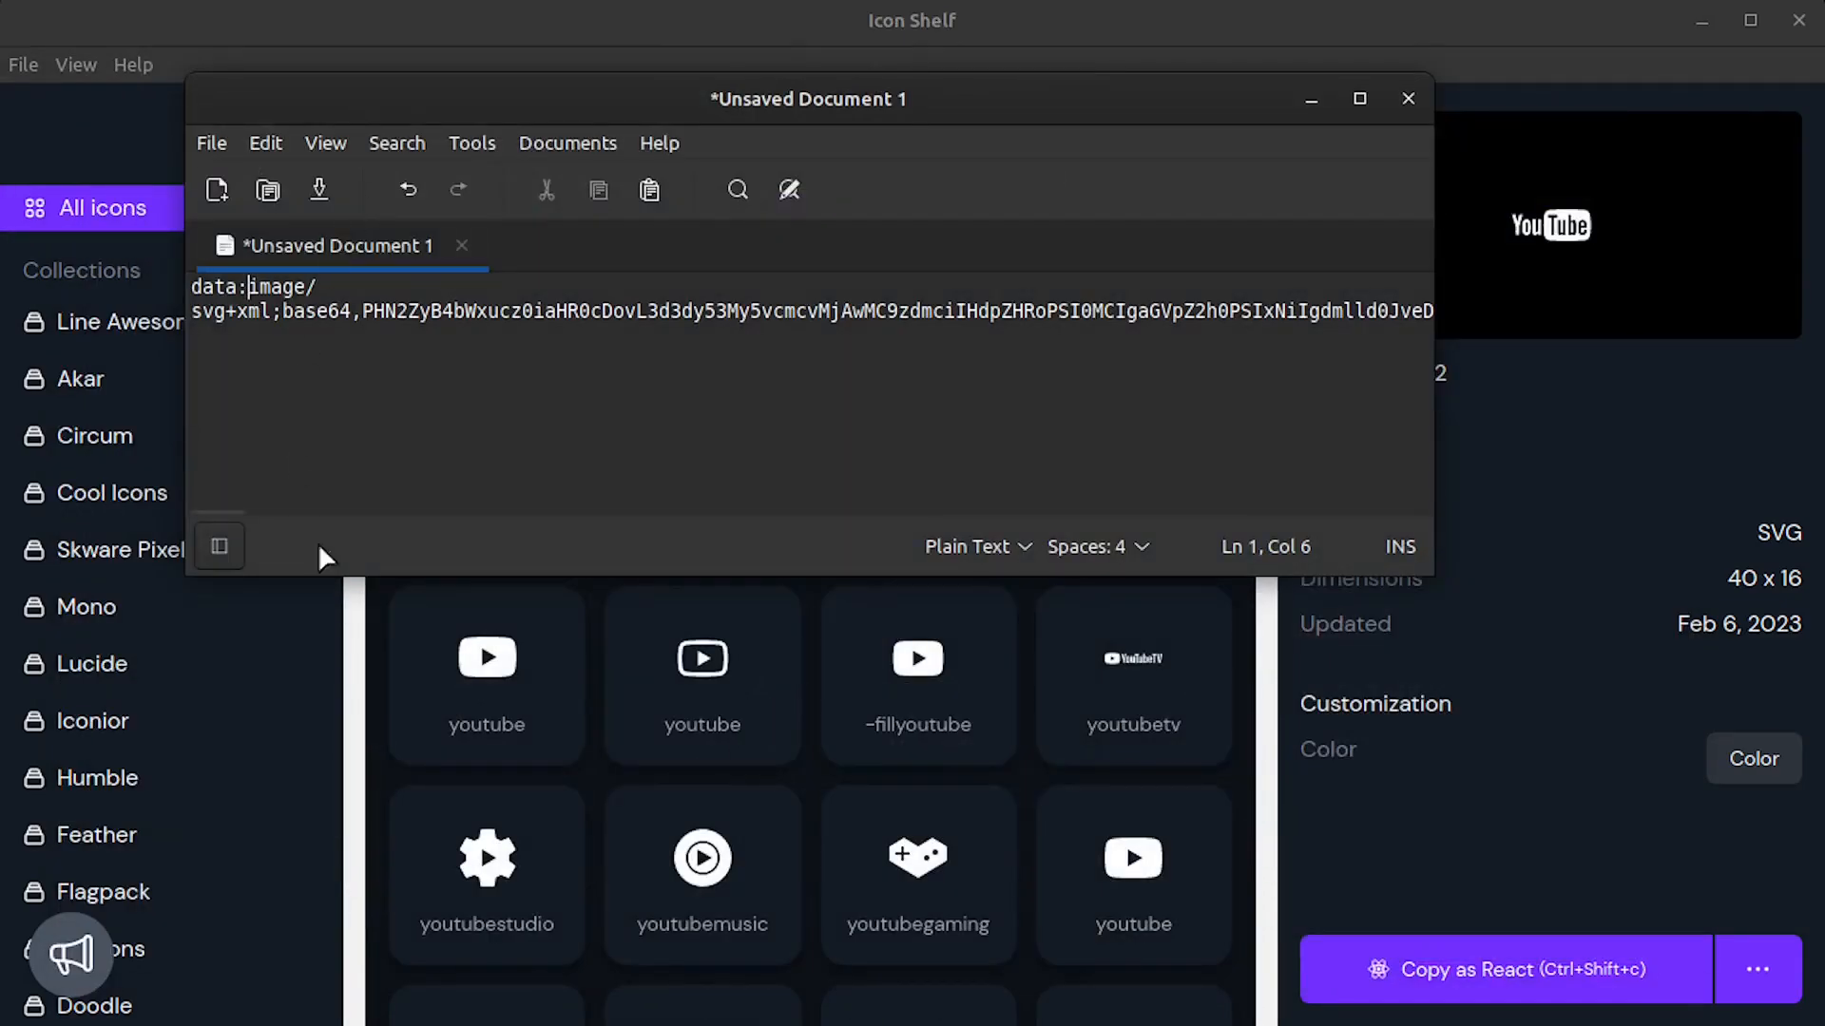
click(1311, 100)
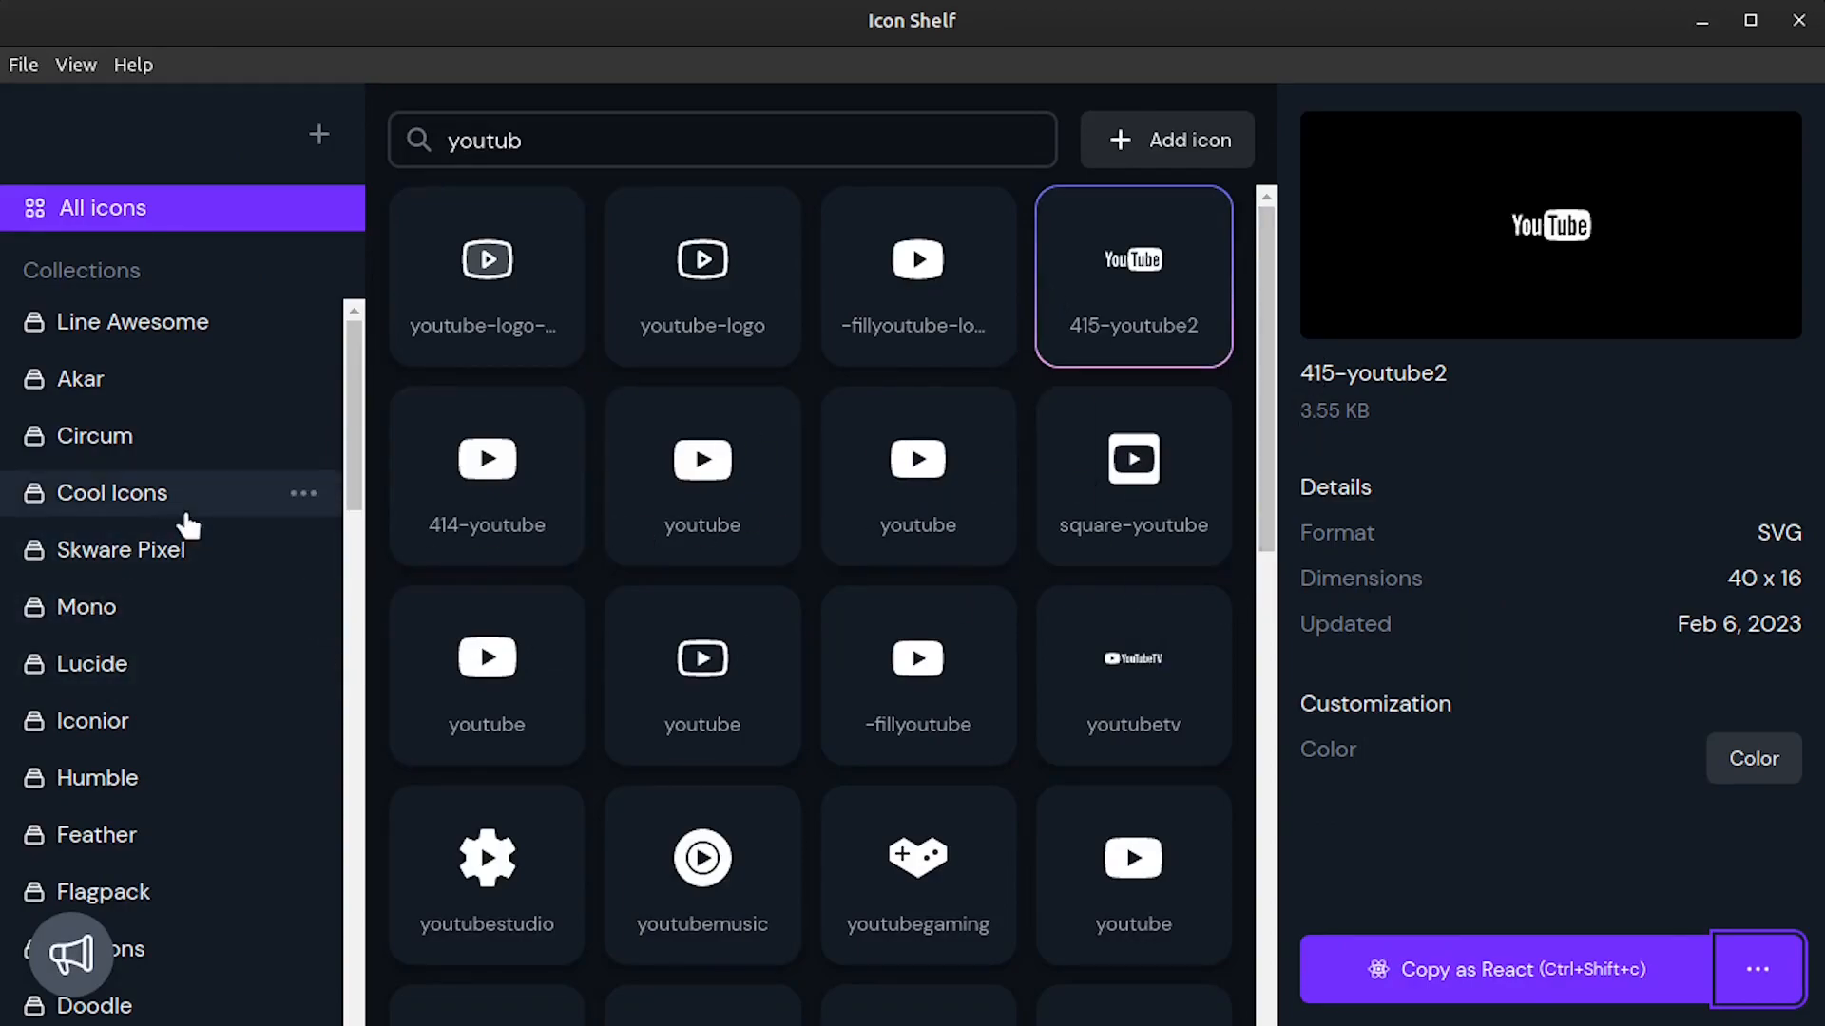
Step: Open the Feather collection and clear the search text to list all of its icons
click(102, 834)
click(558, 141)
key(BackSpace)
key(BackSpace)
key(BackSpace)
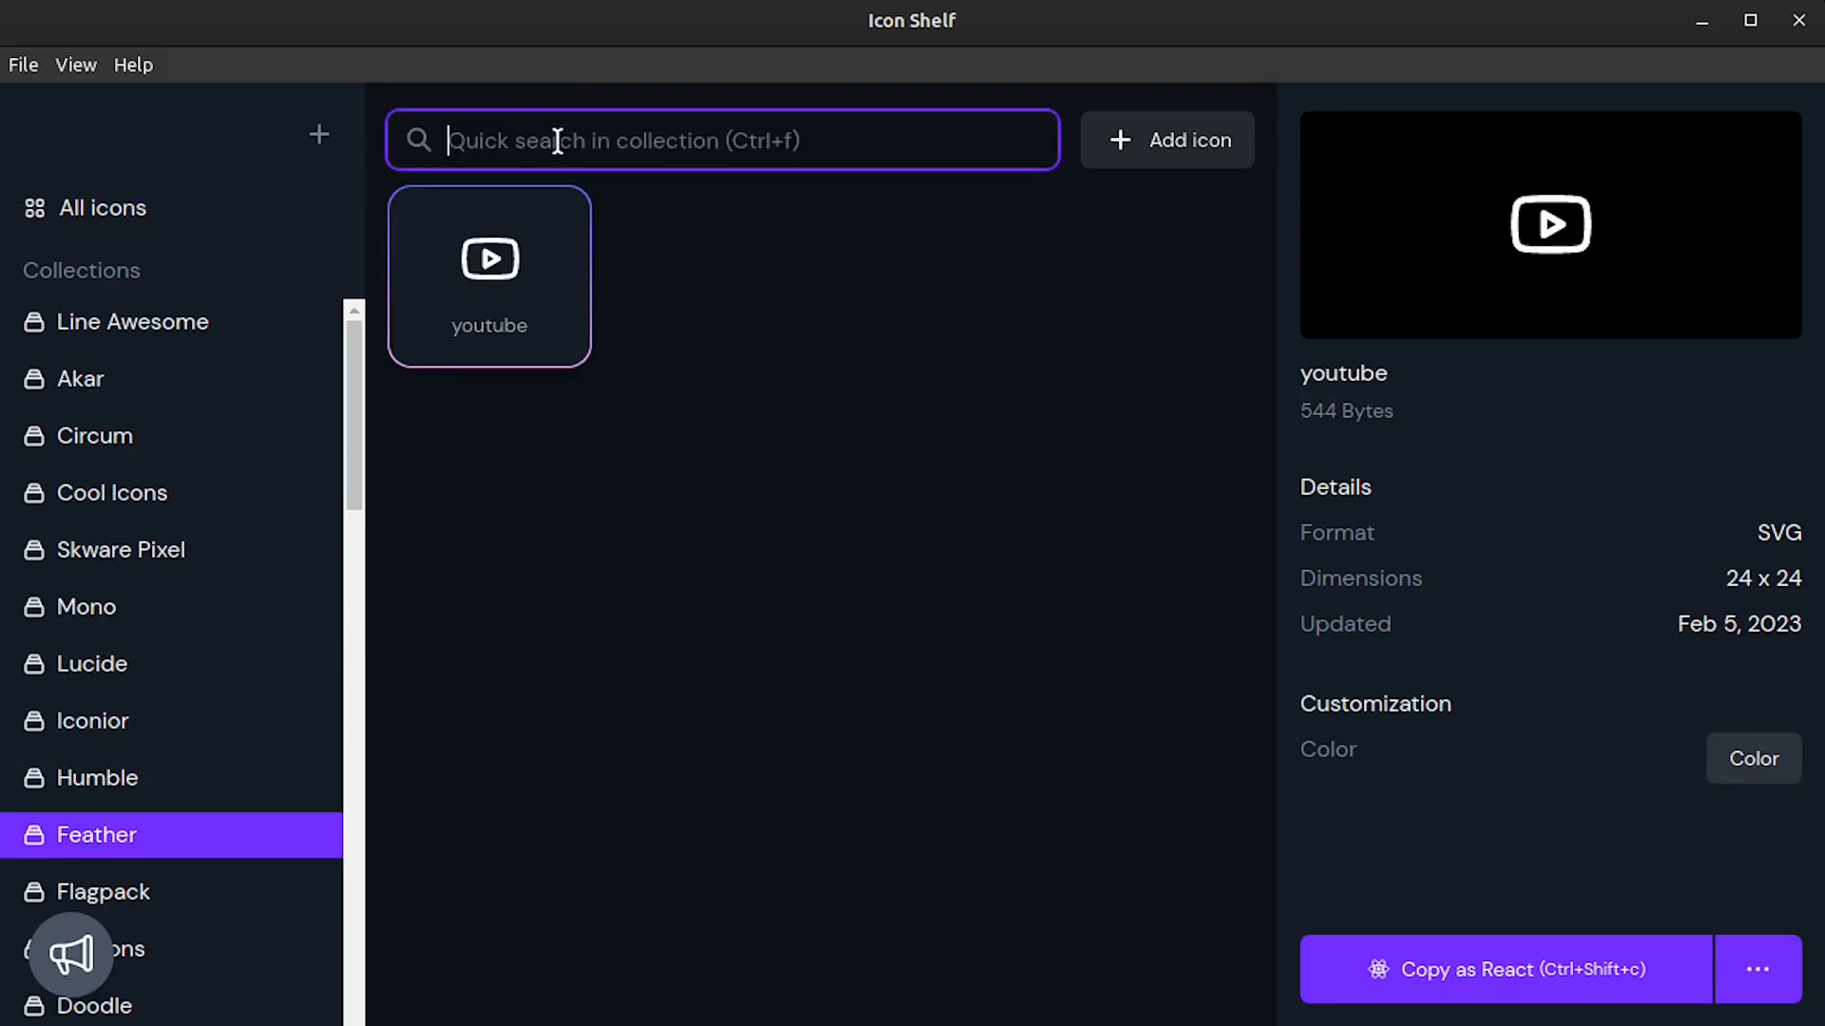
Step: Recolor the Feather collection's icons to the bright blue 009bf3
drag(1264, 265, 1265, 401)
click(1762, 786)
drag(1540, 562, 1632, 562)
drag(1559, 372, 1770, 302)
drag(1665, 561, 1642, 566)
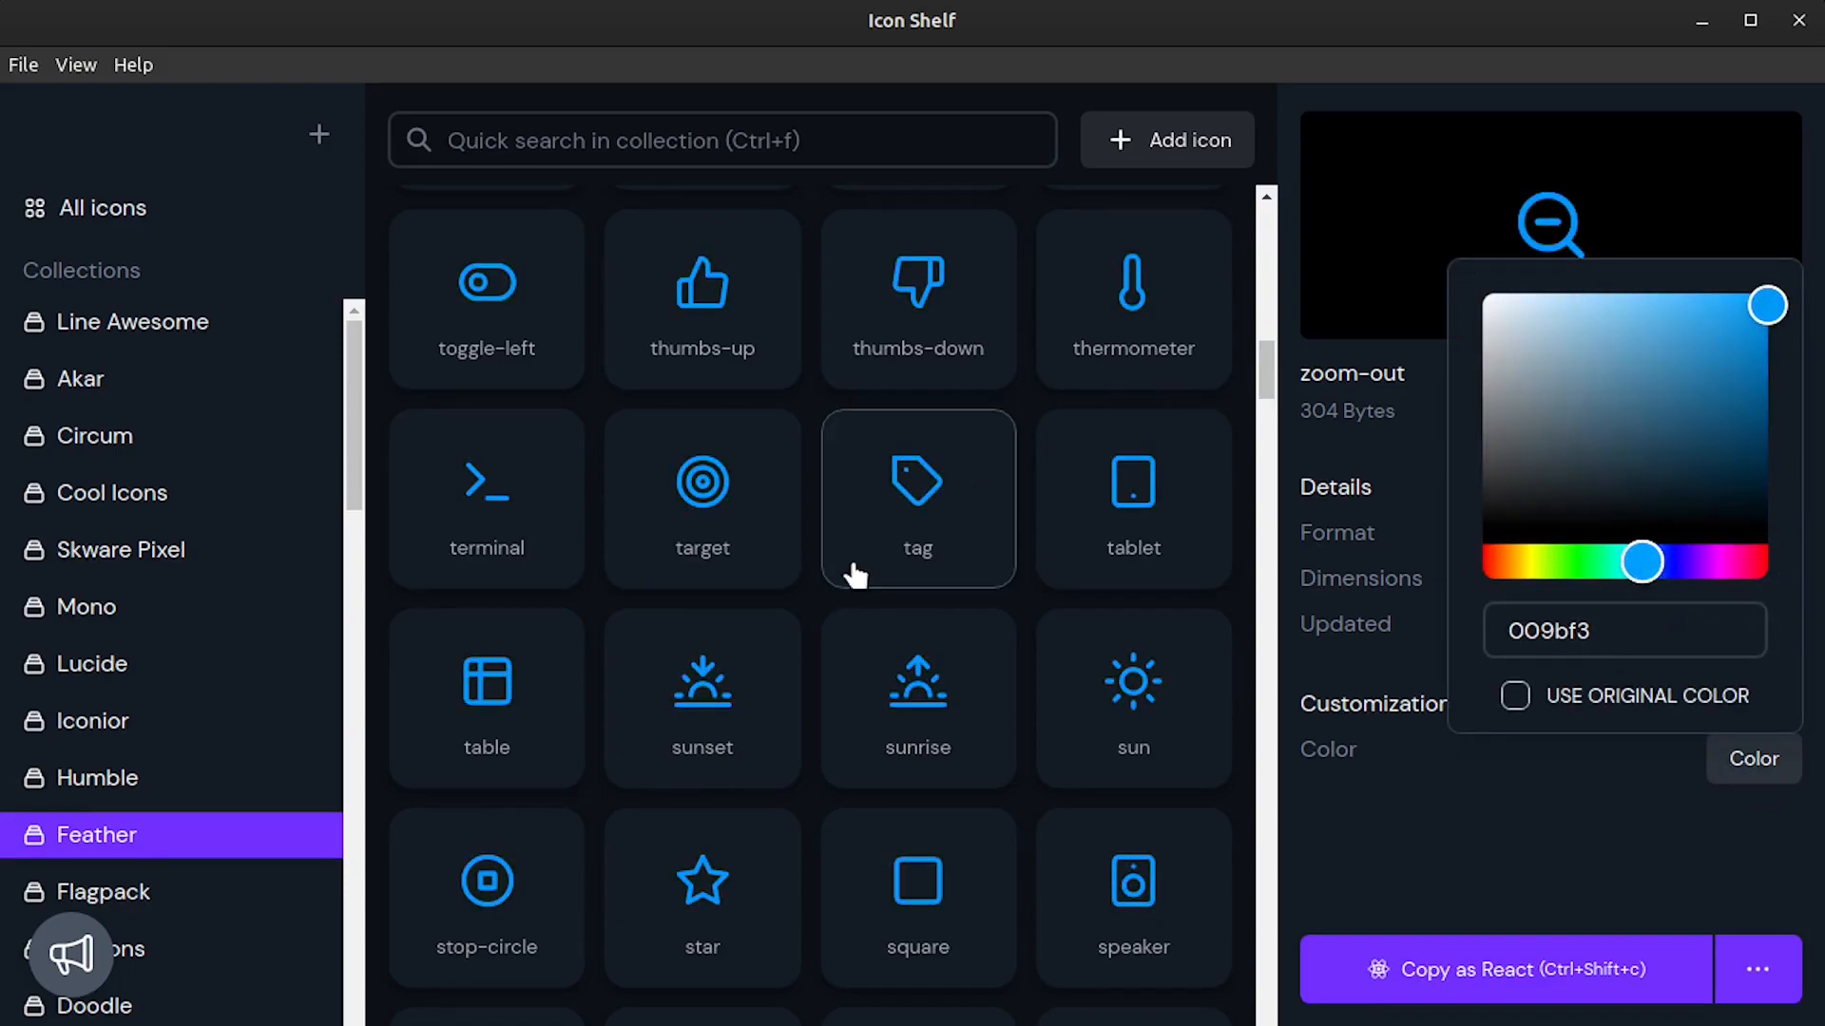
Step: Soften the icon color to 27a2e8, shift its hue to bright green and close the color picker
drag(1695, 323, 1720, 315)
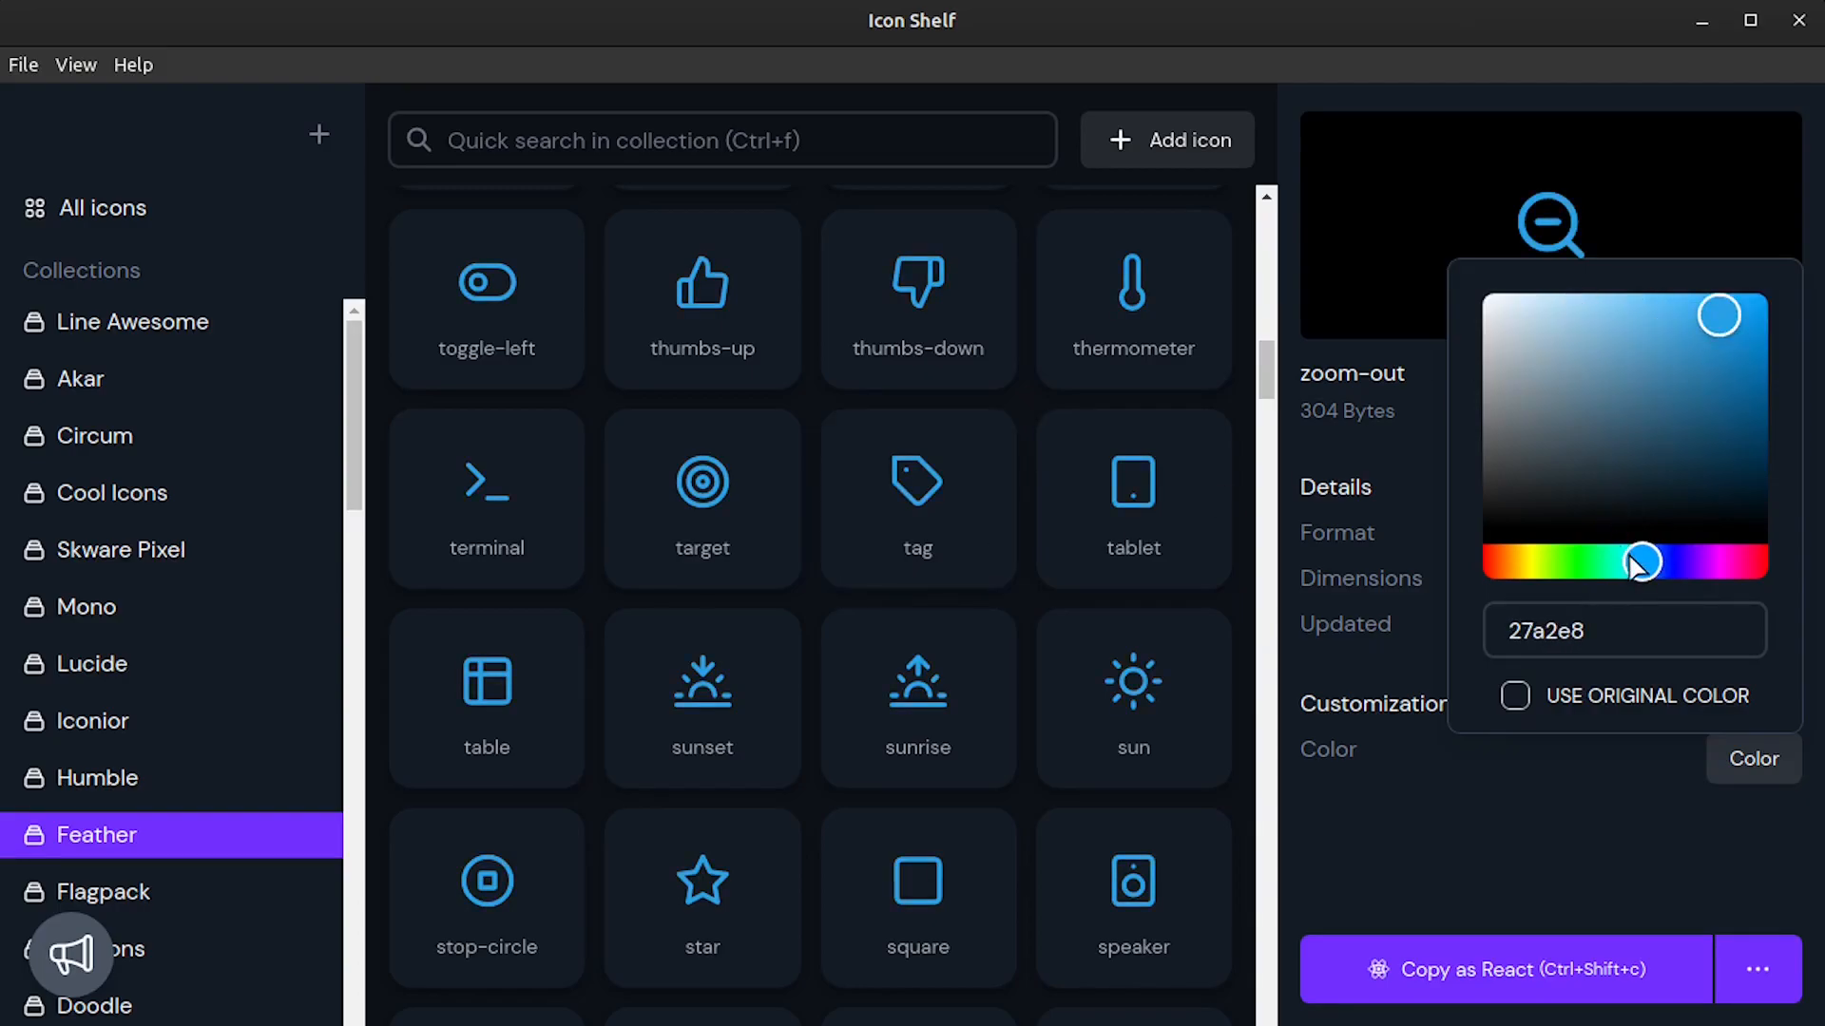
drag(1635, 564, 1570, 561)
click(1250, 551)
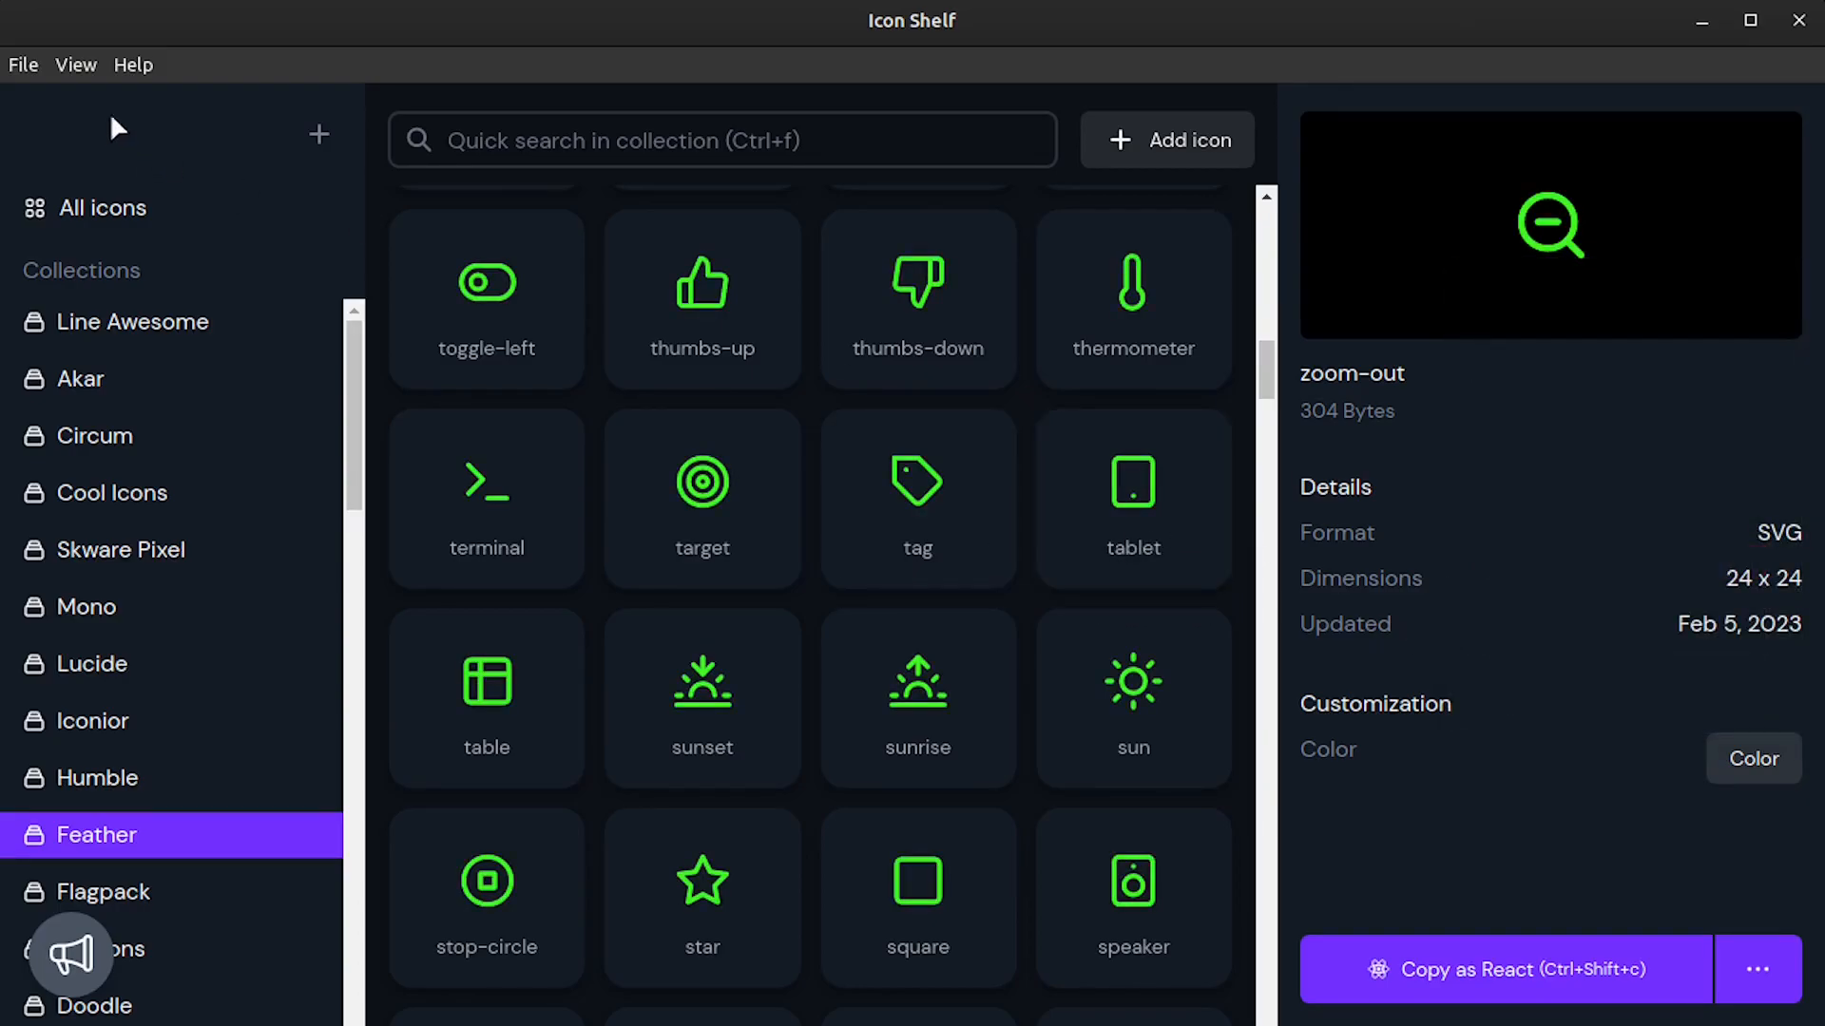
Step: Switch the Icon Shelf interface to the light theme and return it to the dark theme
click(21, 68)
mouse_move(76, 63)
click(120, 106)
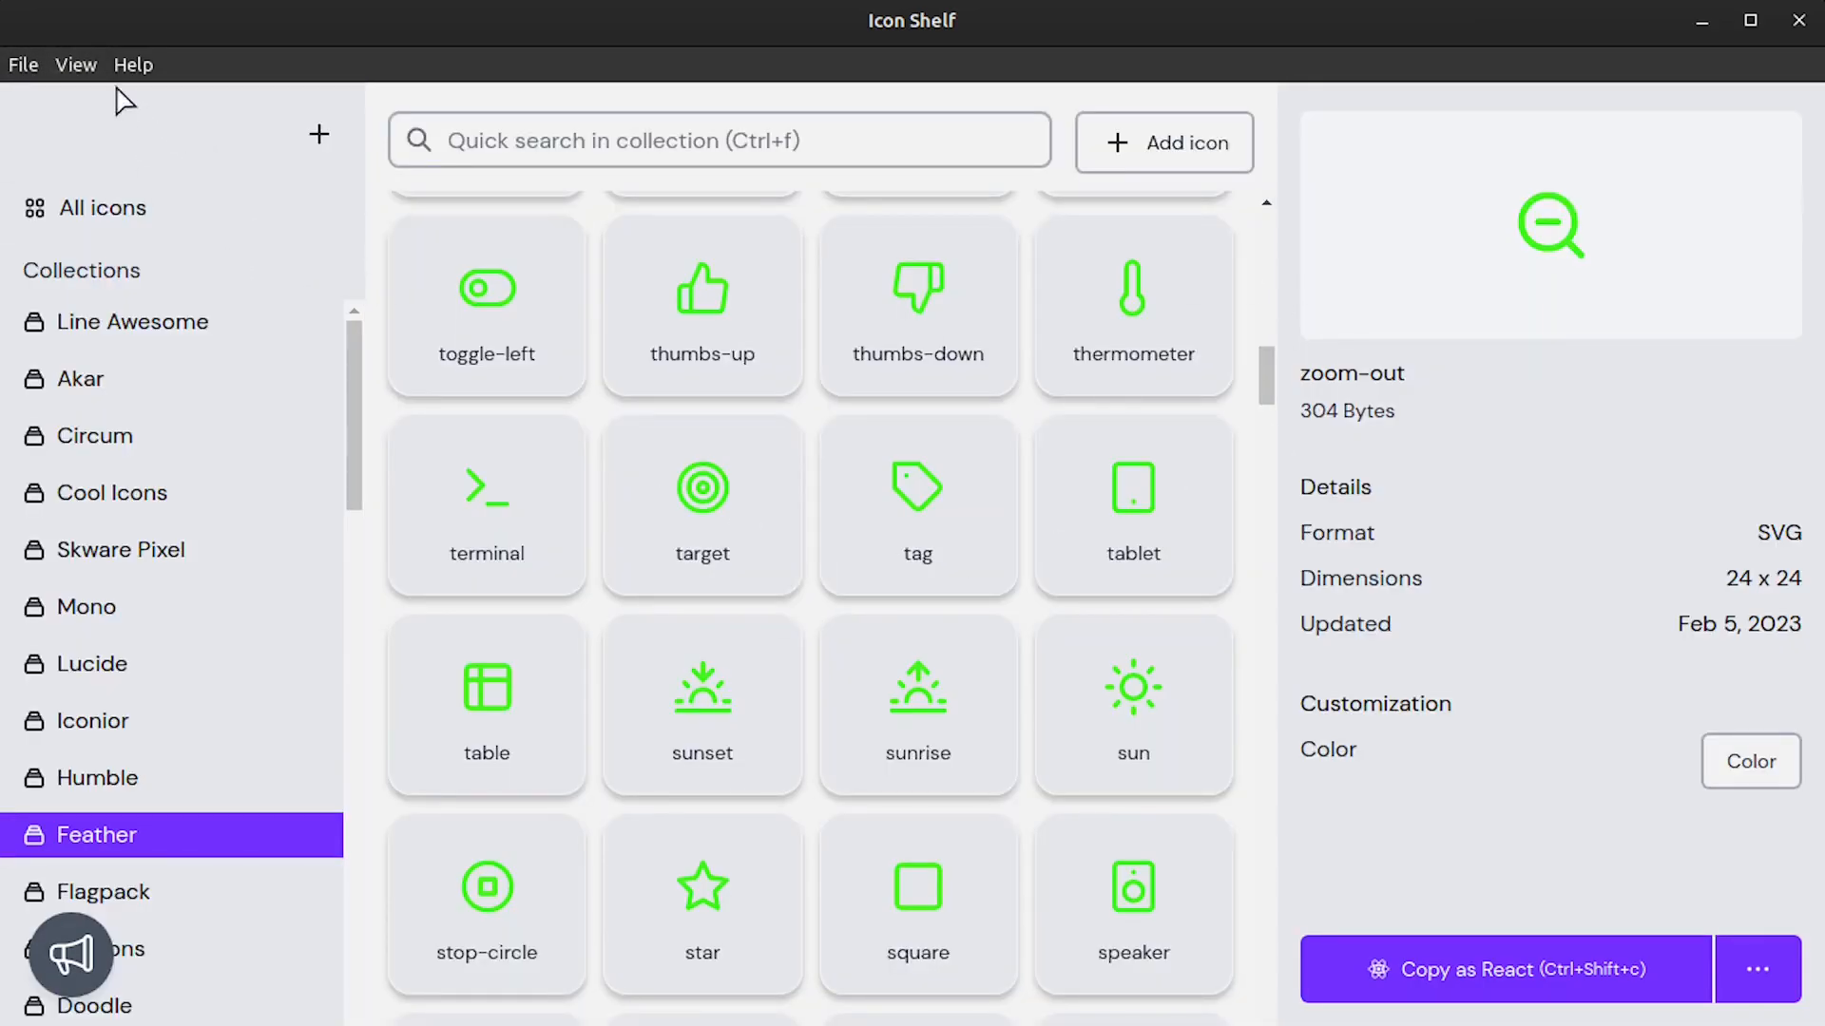
click(76, 63)
click(105, 111)
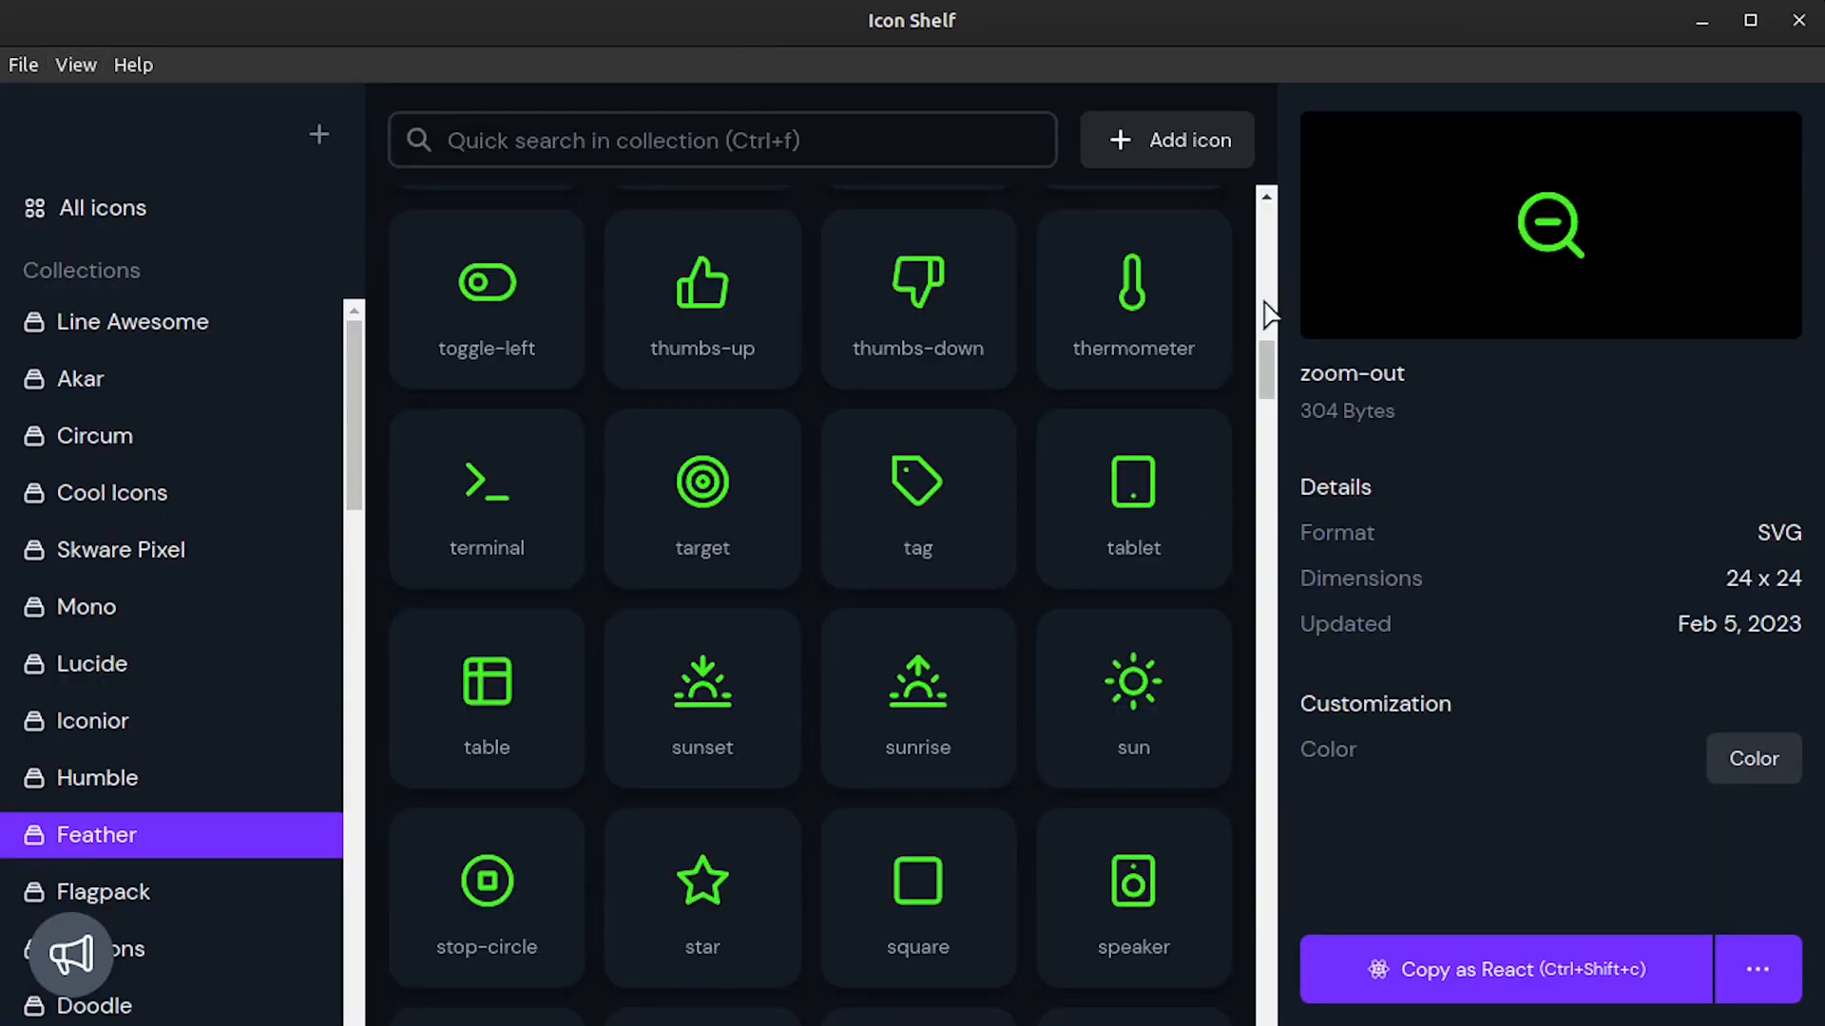
Step: Open the Themify collection and set the icon color to white, ffffff
drag(353, 403, 337, 746)
click(103, 695)
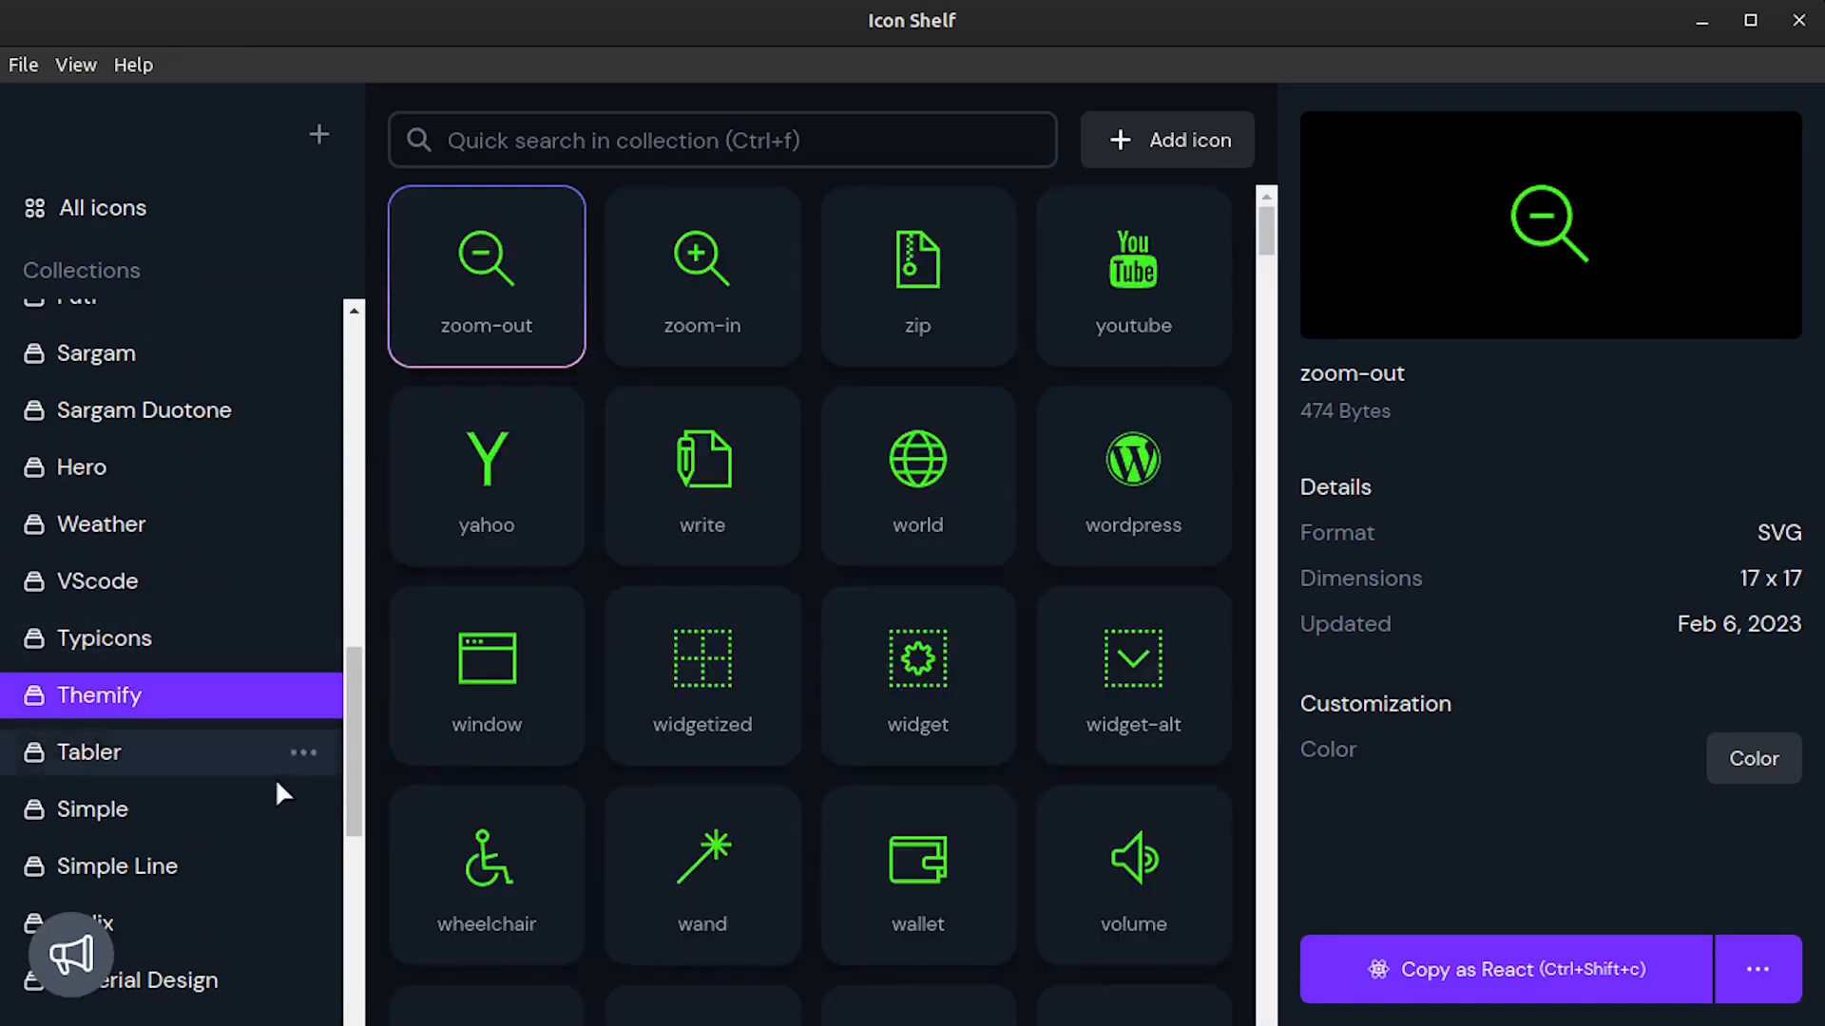
click(1745, 760)
drag(1613, 424, 1319, 263)
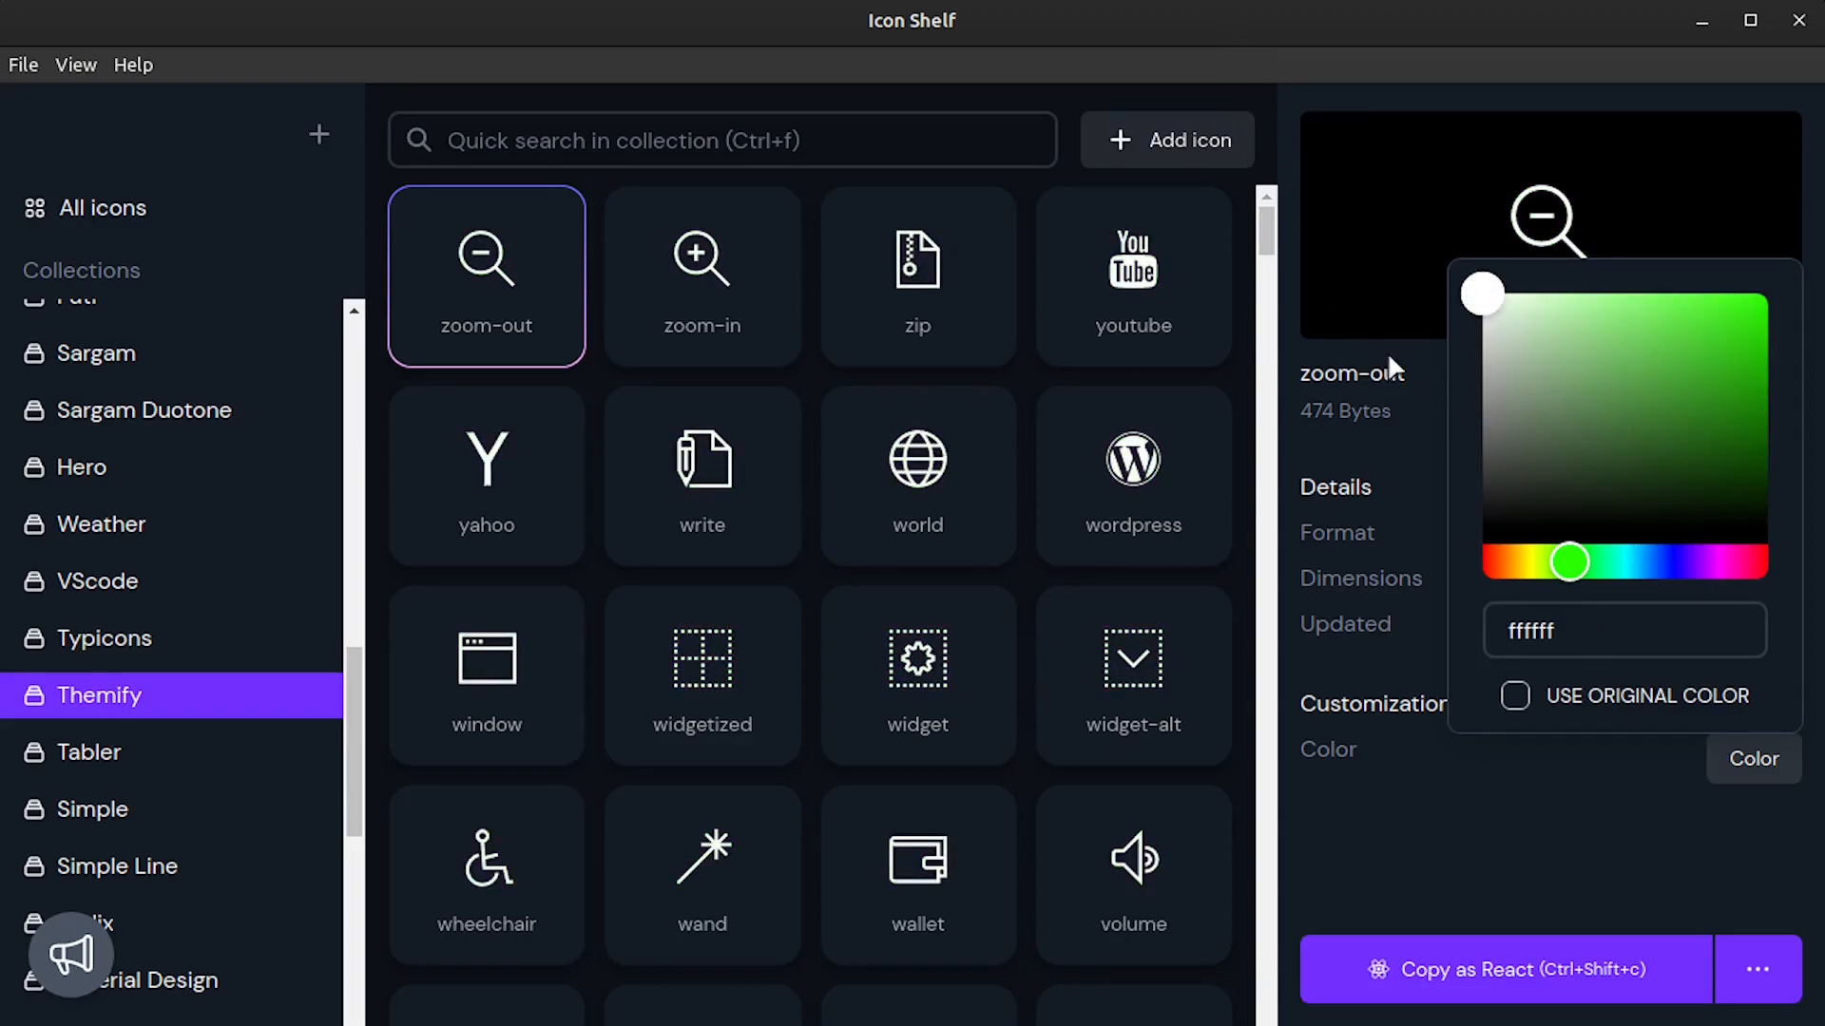
click(1573, 830)
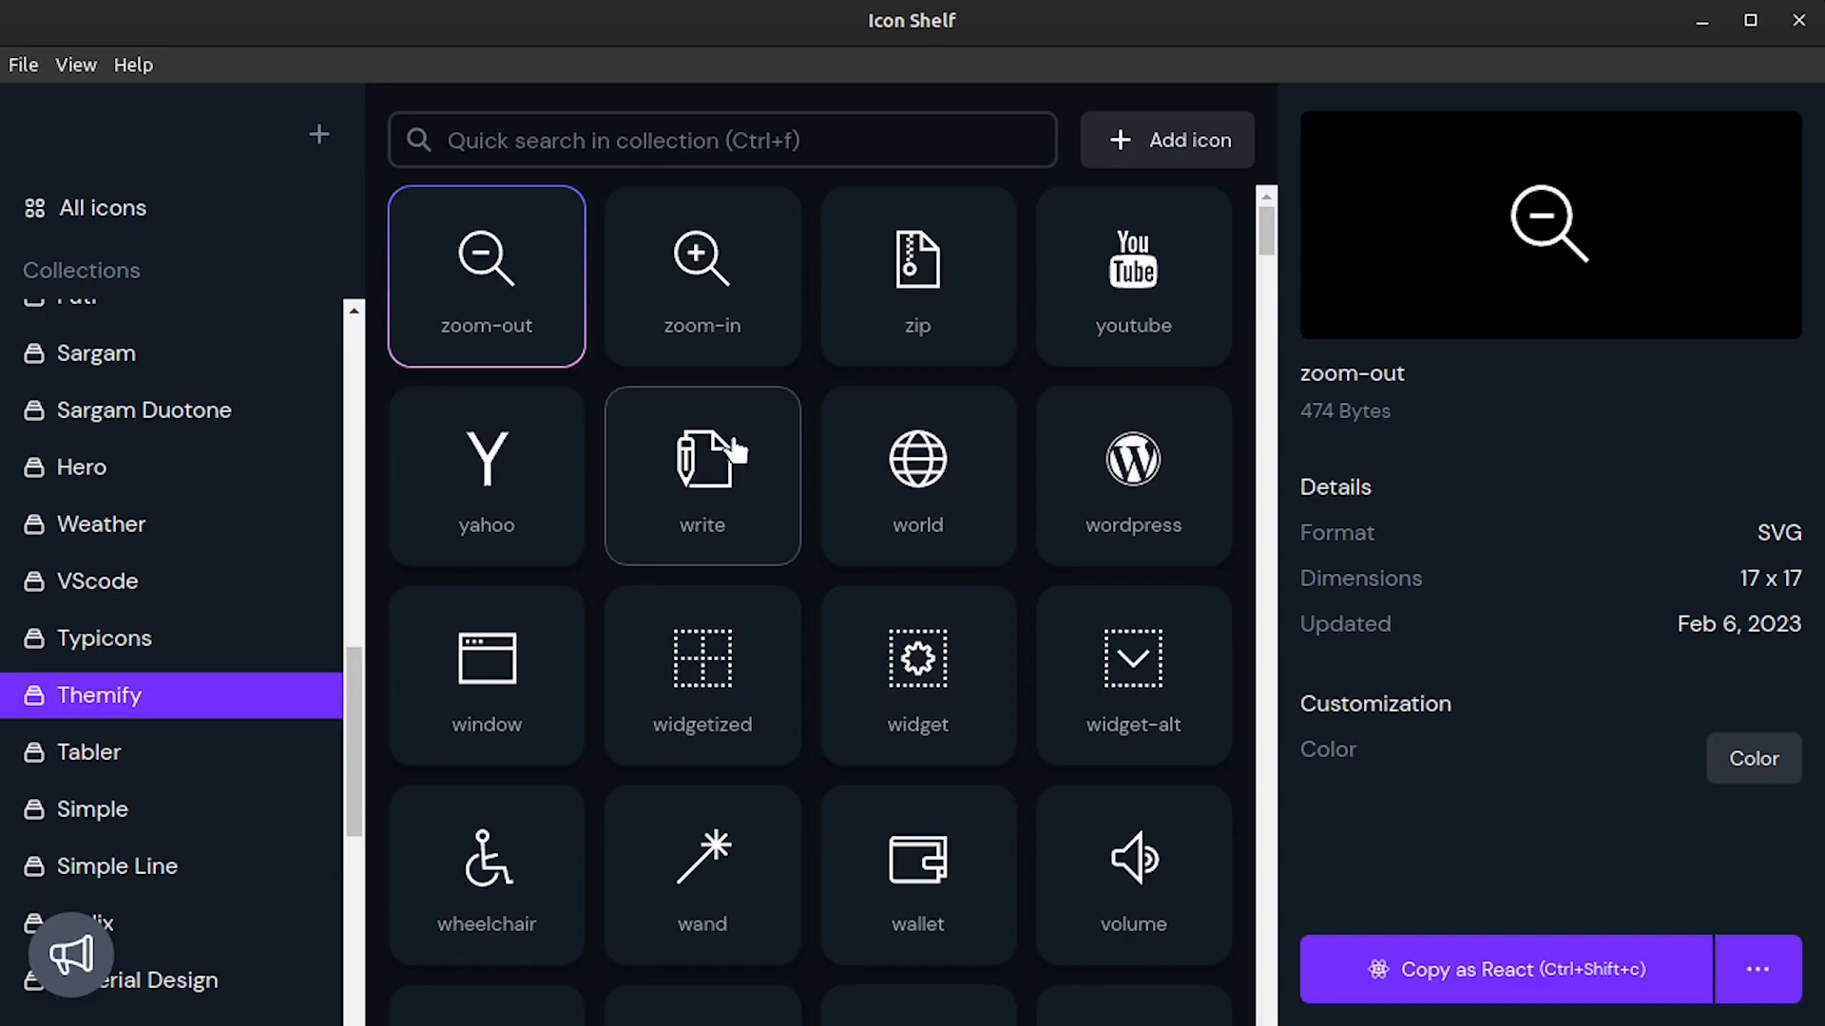
Step: Browse further down through the icons in the Themify collection
click(745, 141)
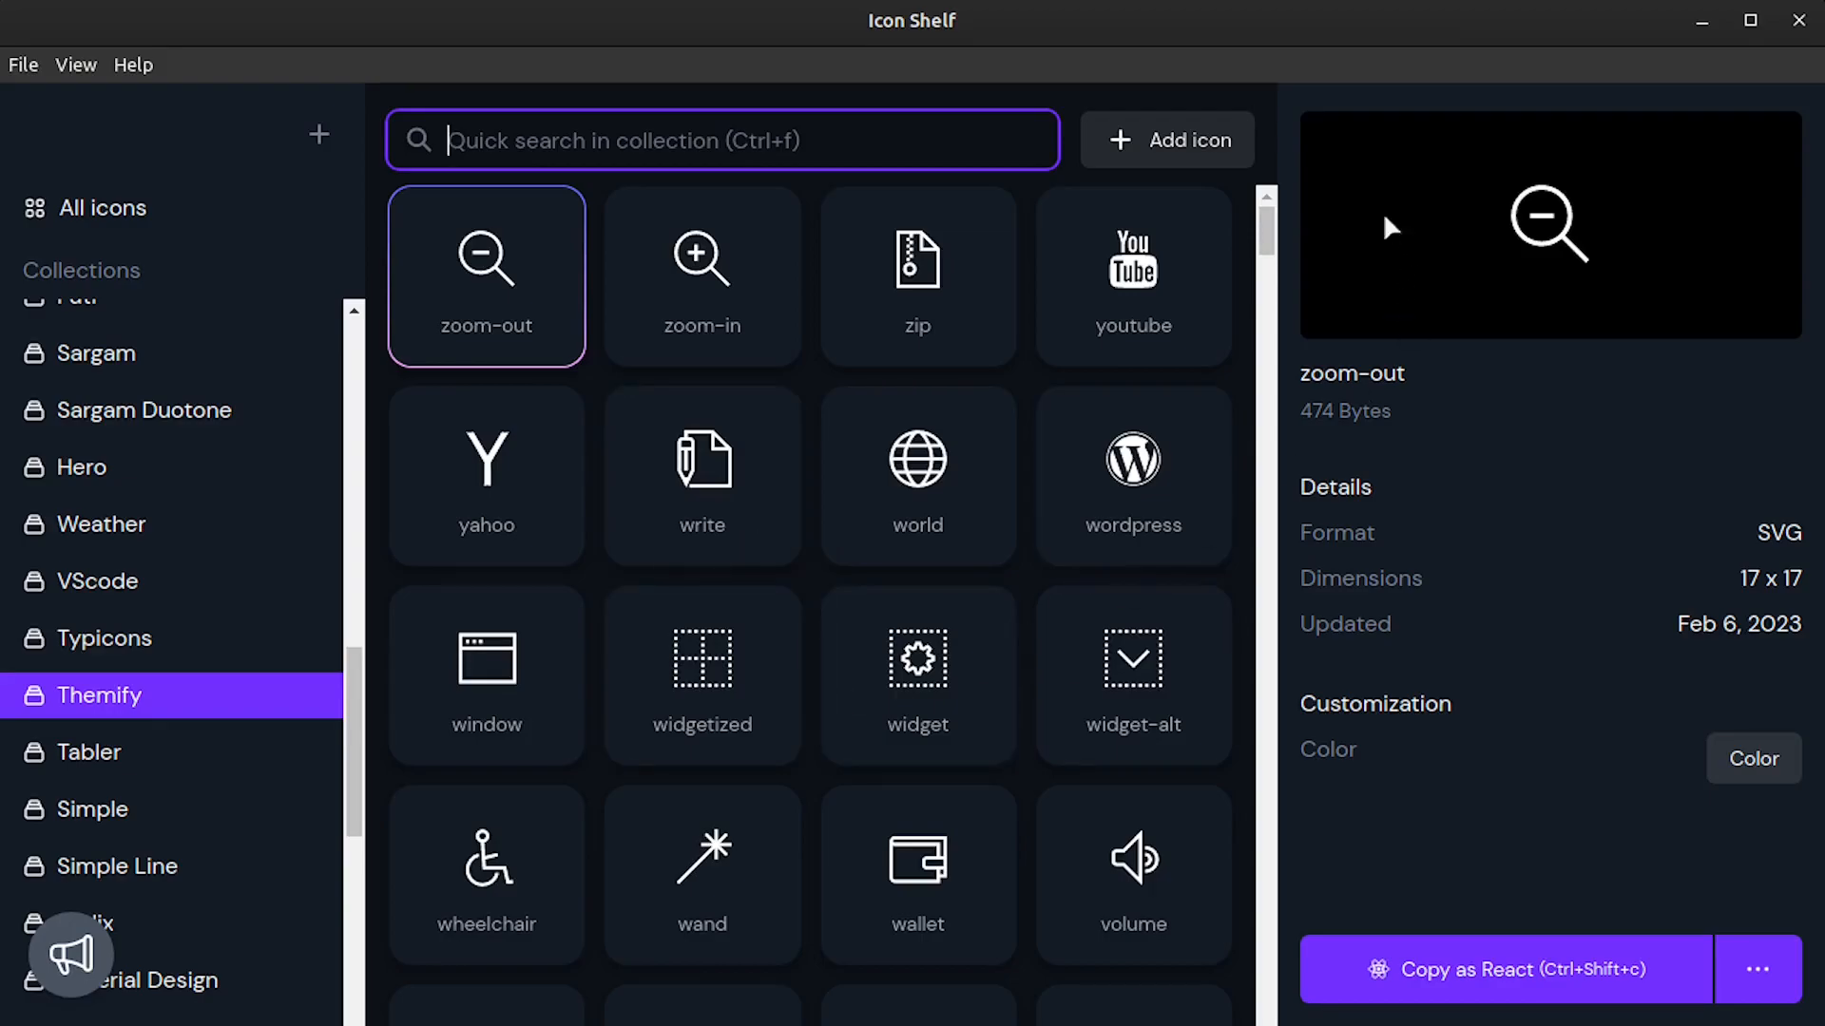
mouse_move(1266, 232)
mouse_down()
mouse_move(1262, 426)
mouse_move(1262, 378)
mouse_up()
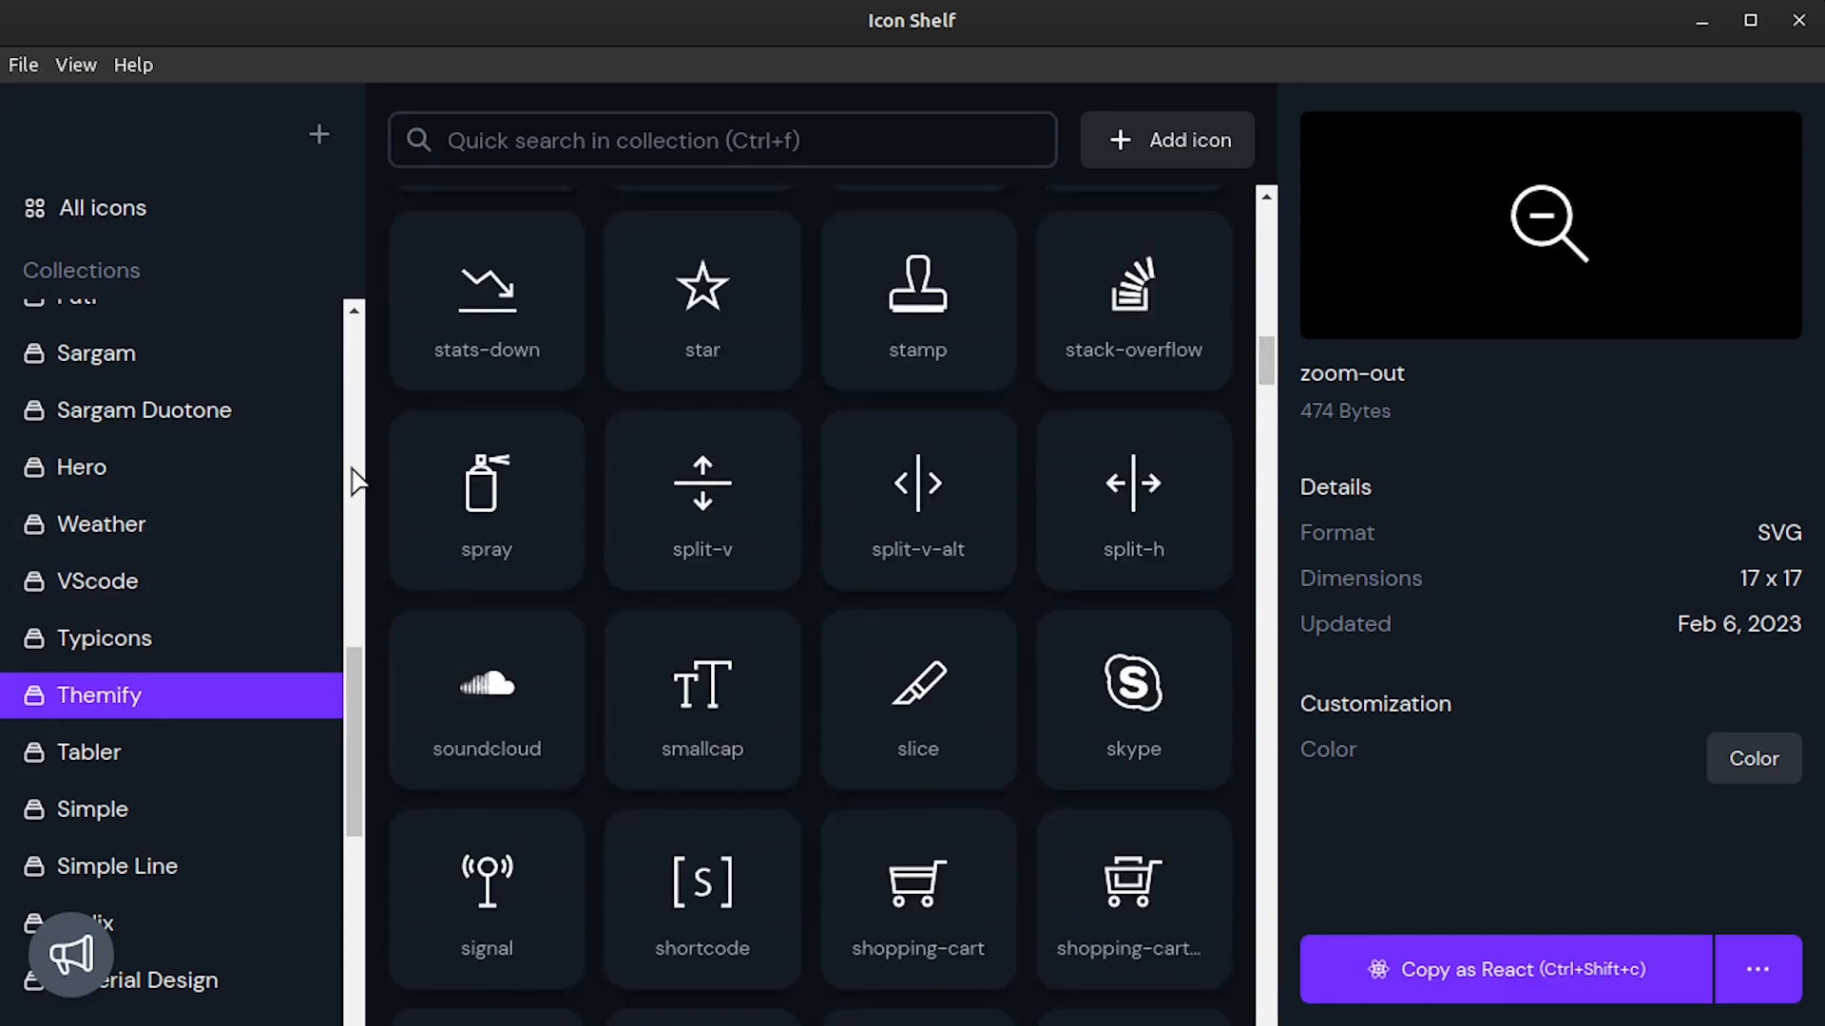